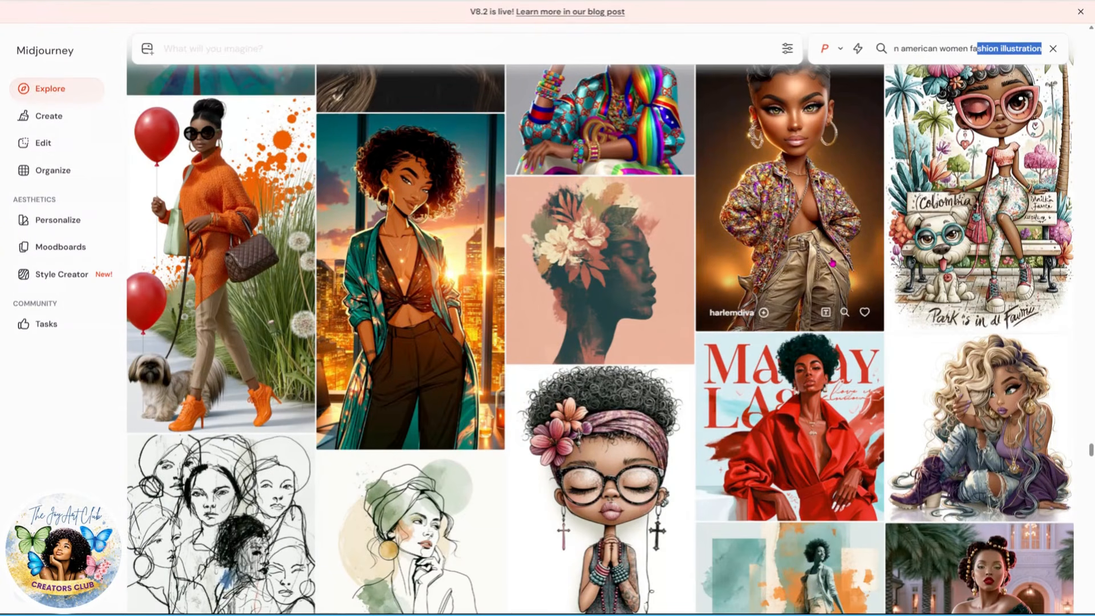
Step: Browse the Explore search results for African American women fashion illustration images
scroll(861, 175, "down", 3)
scroll(804, 234, "up", 5)
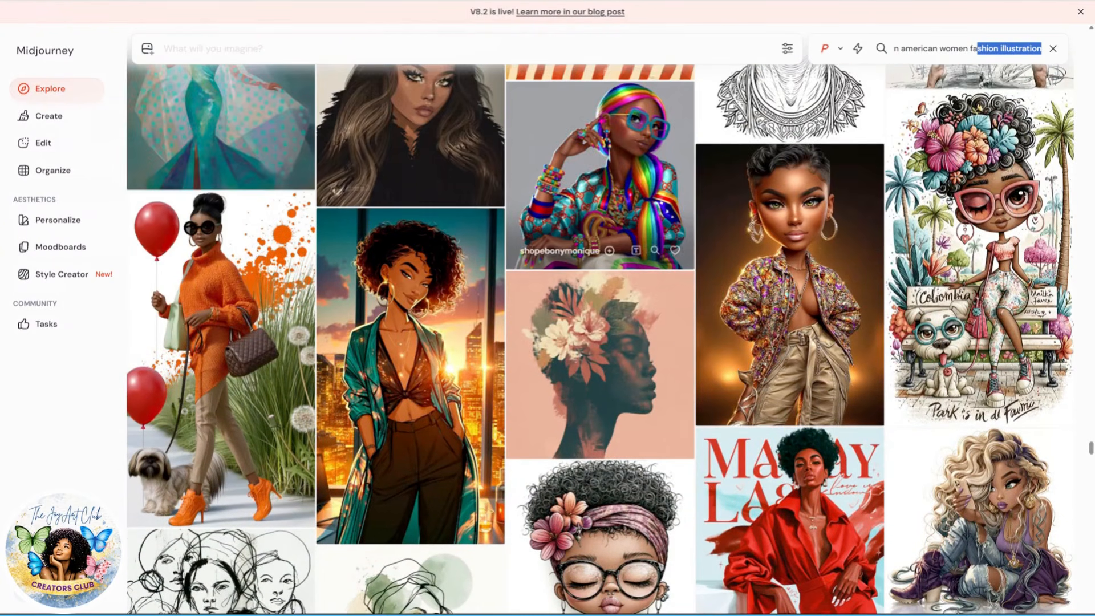
scroll(686, 209, "up", 3)
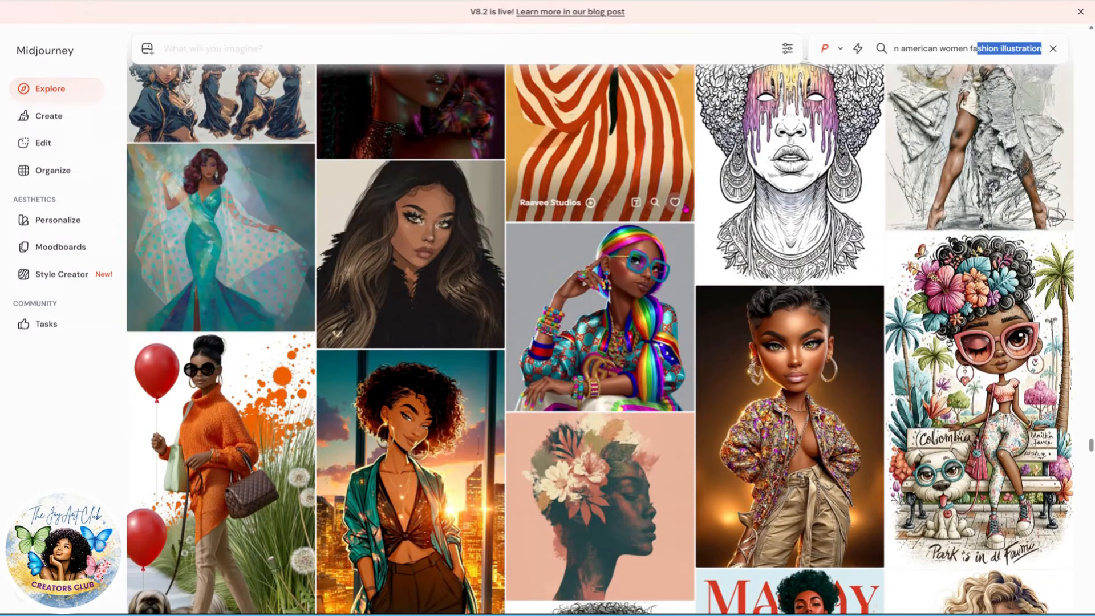
scroll(617, 334, "down", 5)
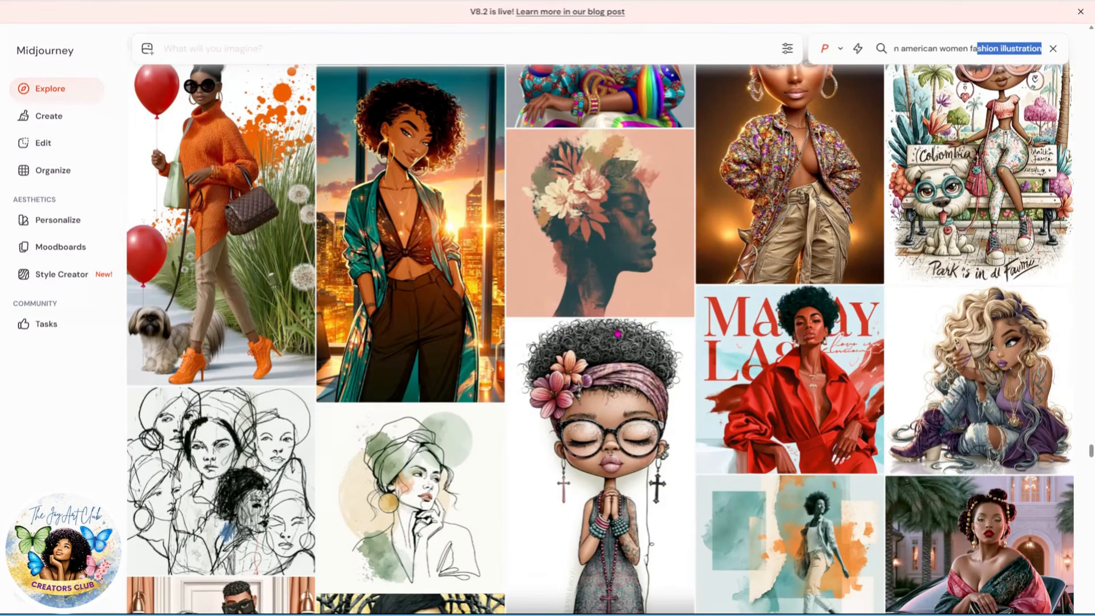
scroll(617, 333, "up", 2)
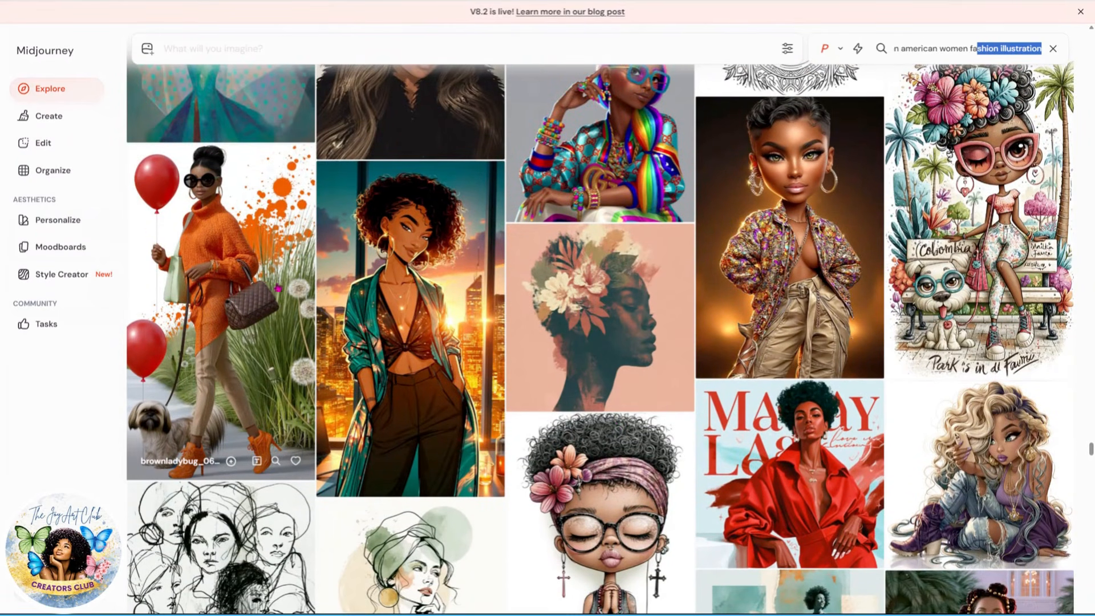
scroll(708, 366, "down", 2)
scroll(707, 366, "down", 7)
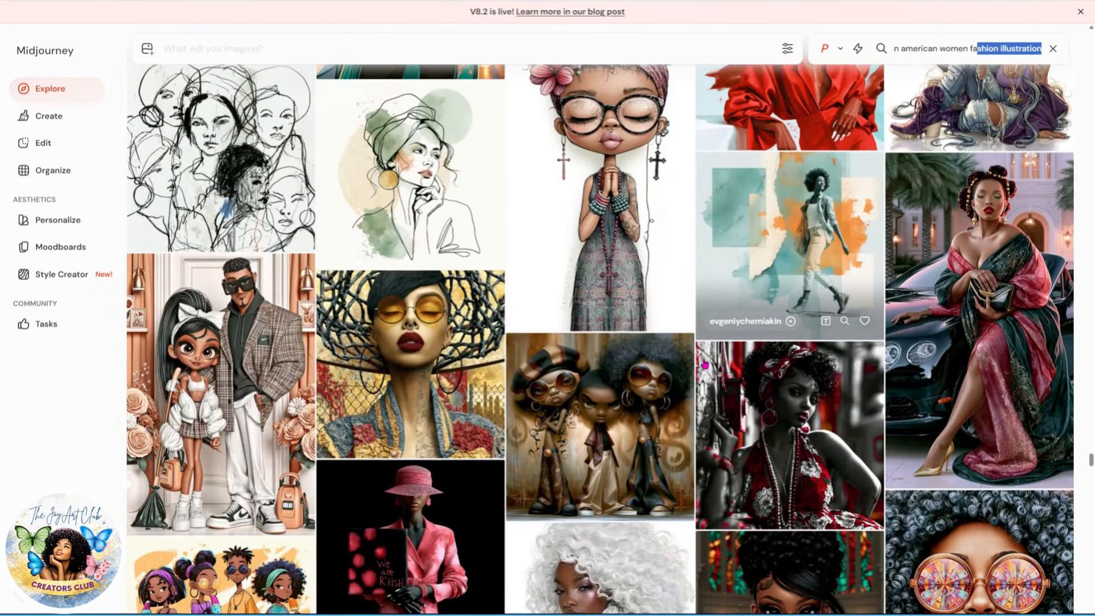
scroll(704, 365, "down", 2)
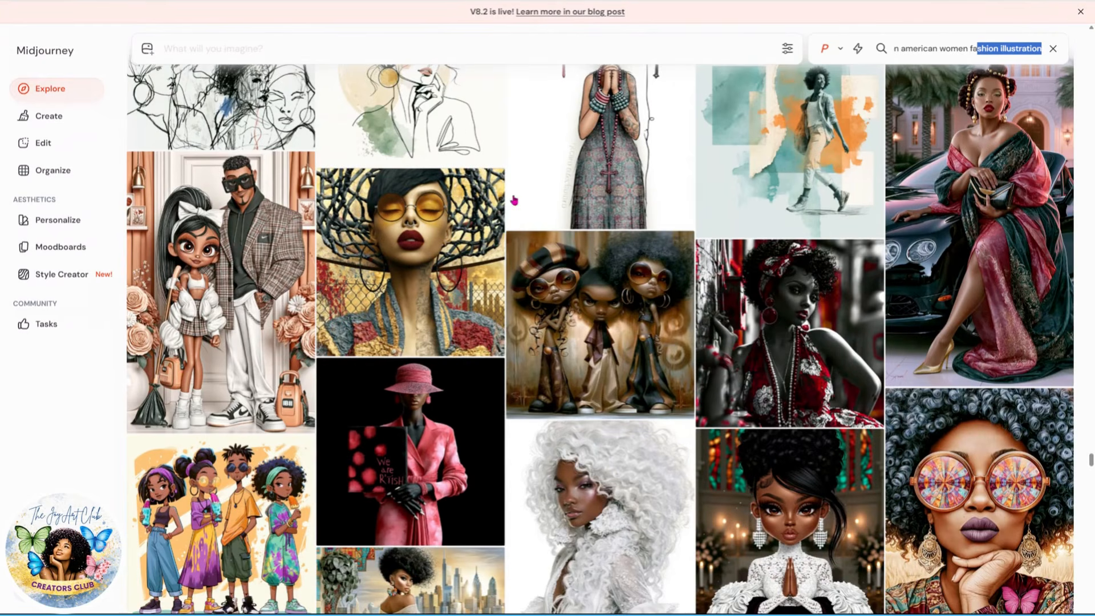
scroll(276, 314, "down", 1)
scroll(277, 314, "down", 5)
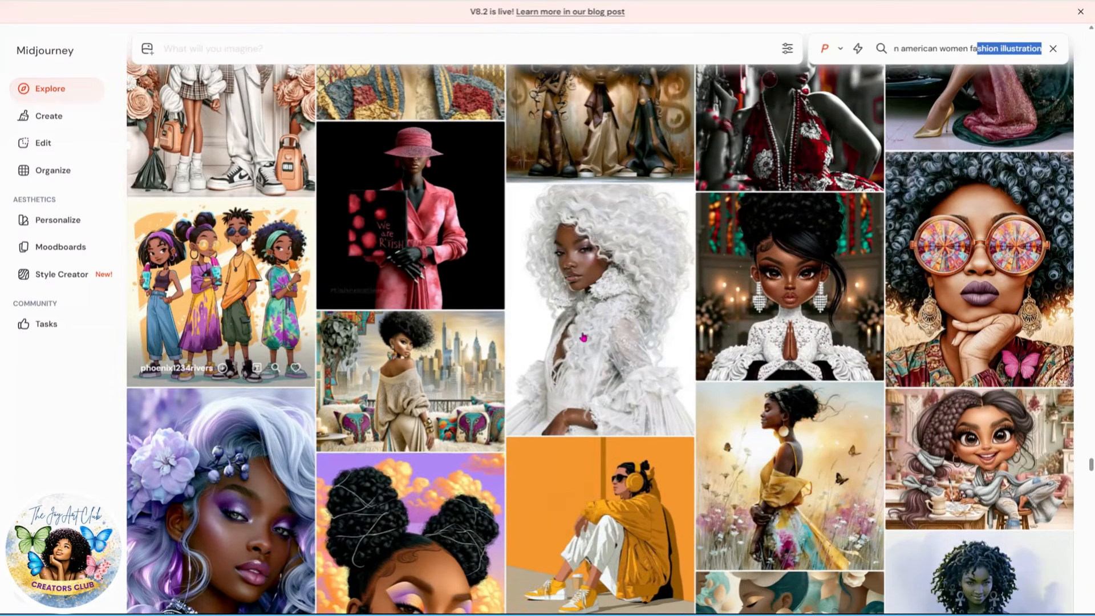
scroll(714, 463, "down", 1)
scroll(713, 463, "down", 1)
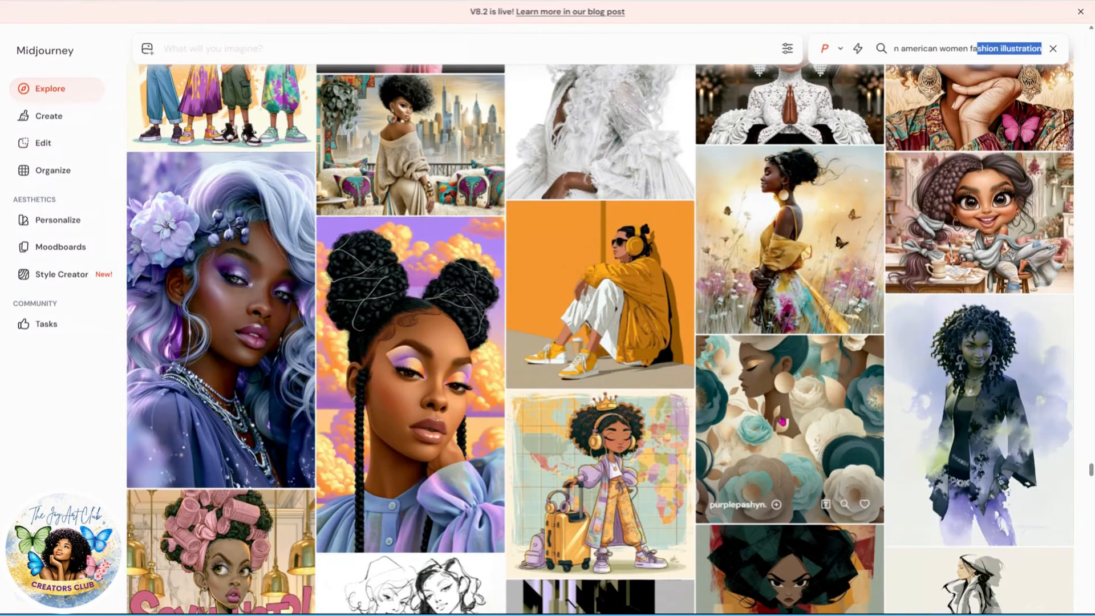
scroll(781, 422, "down", 4)
scroll(752, 421, "down", 3)
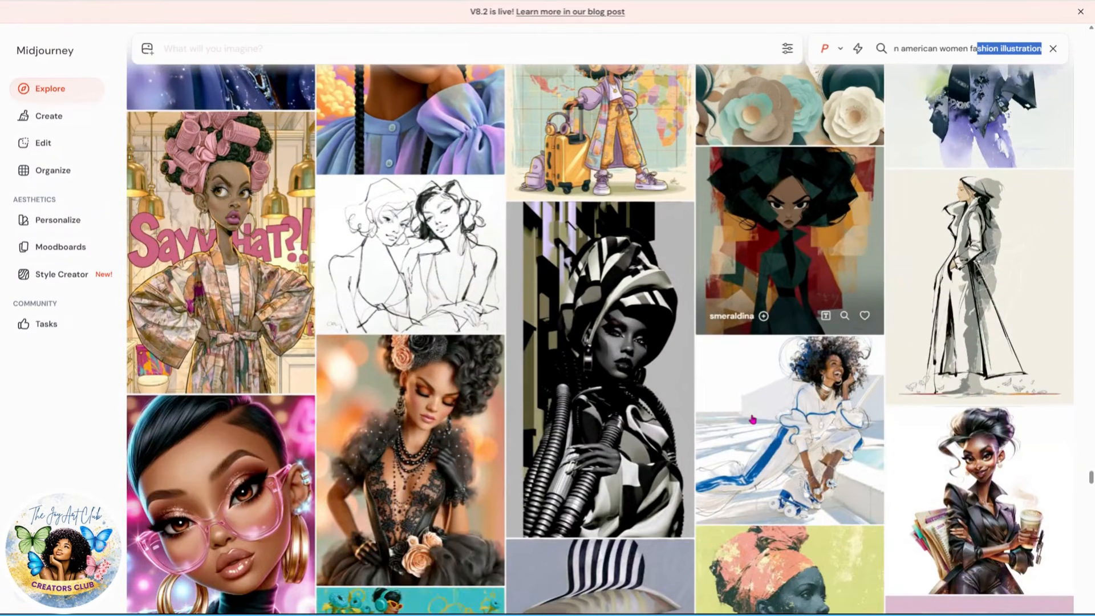
scroll(752, 420, "down", 4)
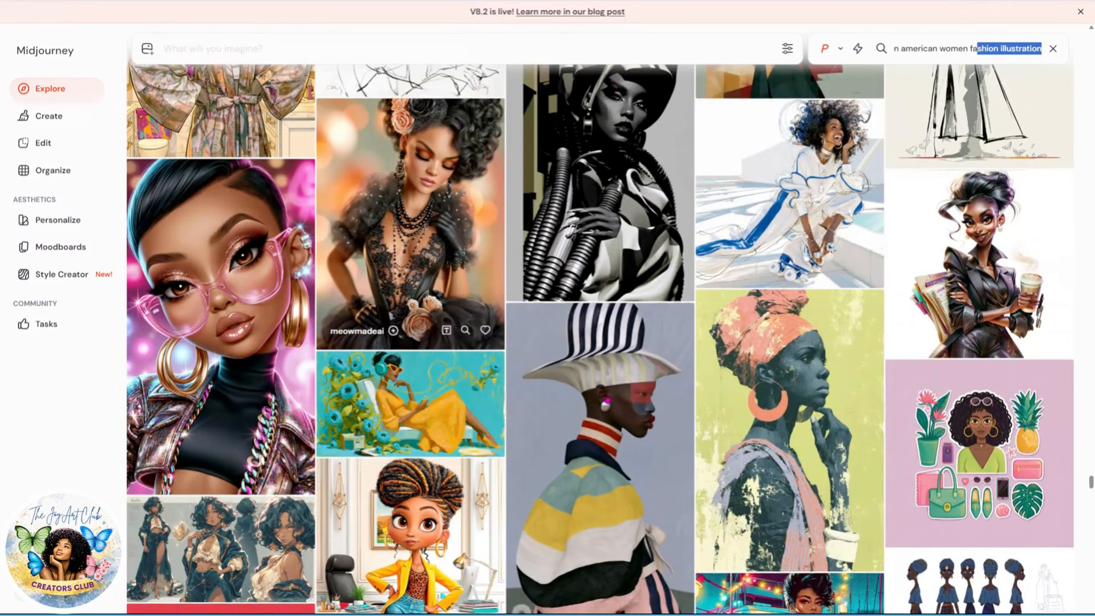
scroll(417, 332, "down", 4)
scroll(418, 332, "down", 1)
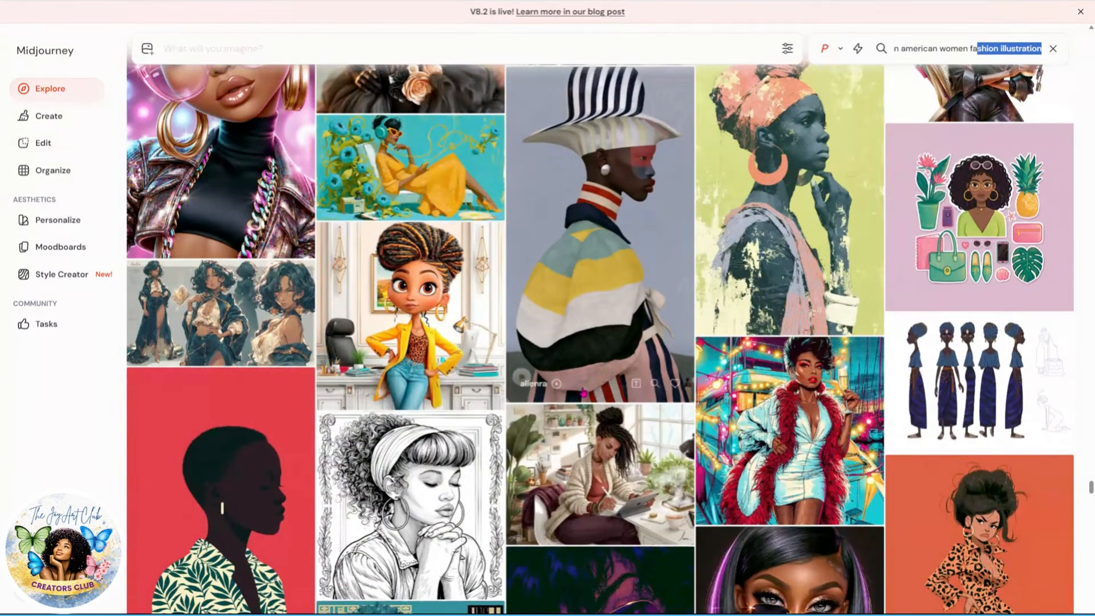
scroll(513, 381, "down", 3)
scroll(904, 343, "down", 5)
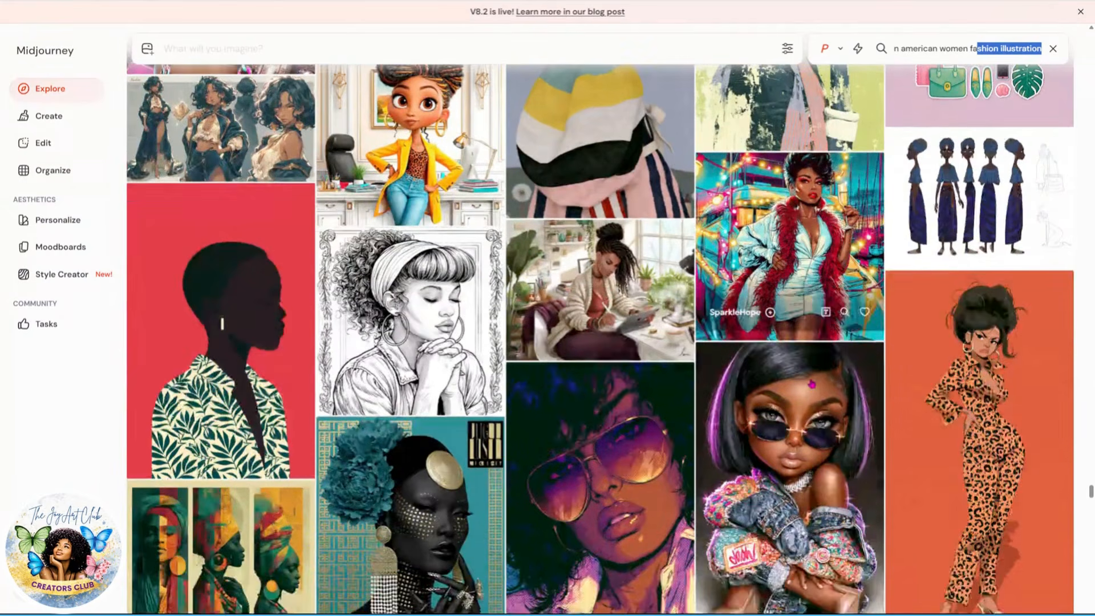
scroll(1020, 299, "up", 2)
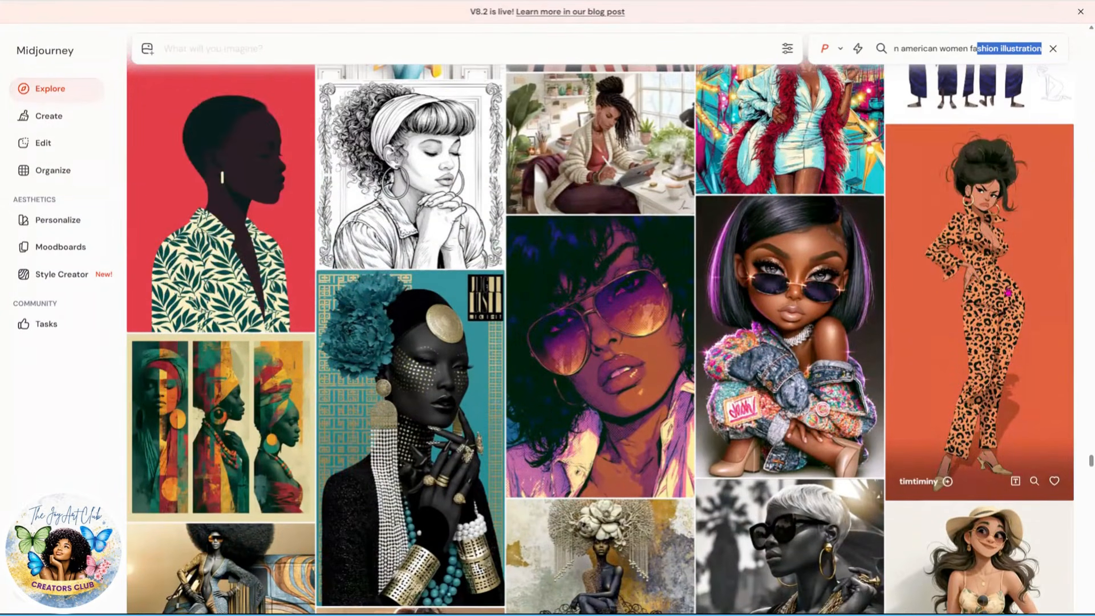
scroll(411, 319, "down", 4)
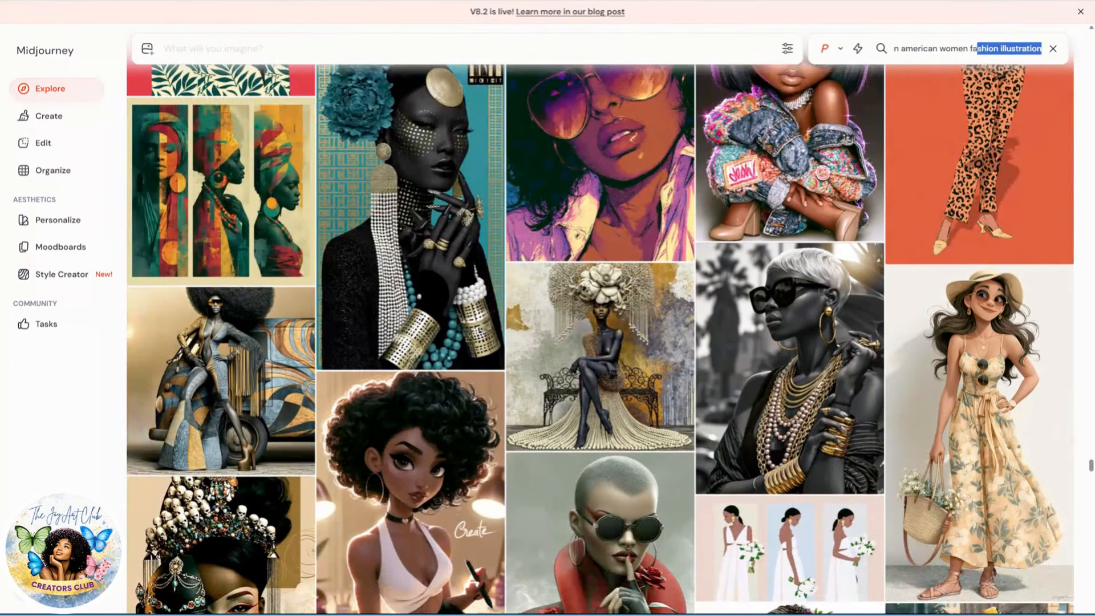
key("Escape")
scroll(782, 286, "down", 10)
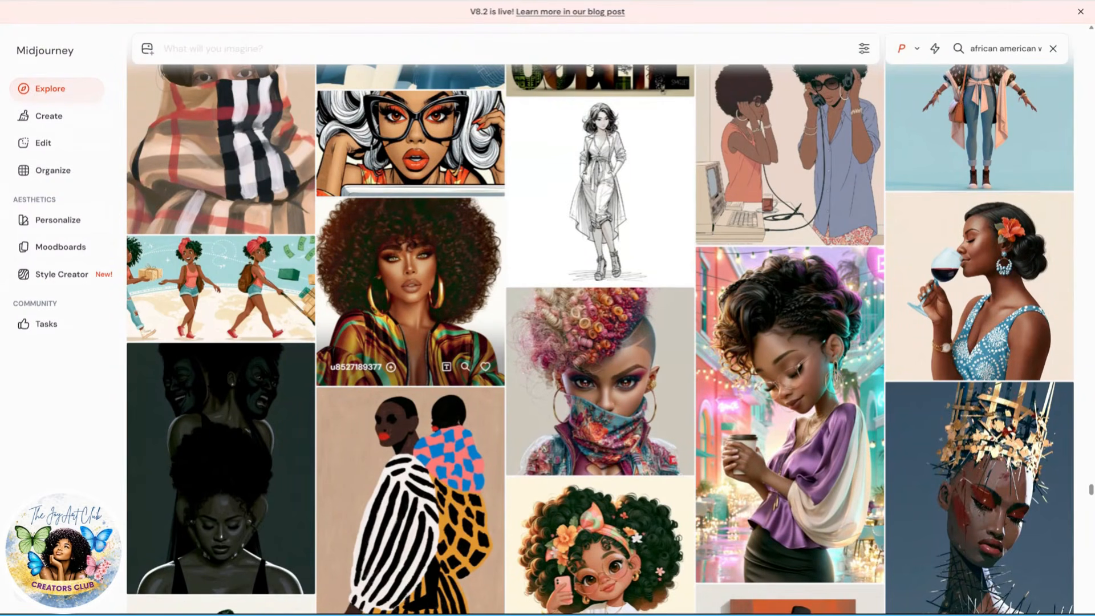
Step: Open the afro-haired woman image in the striped zip-up dress and copy its prompt
left_click(419, 298)
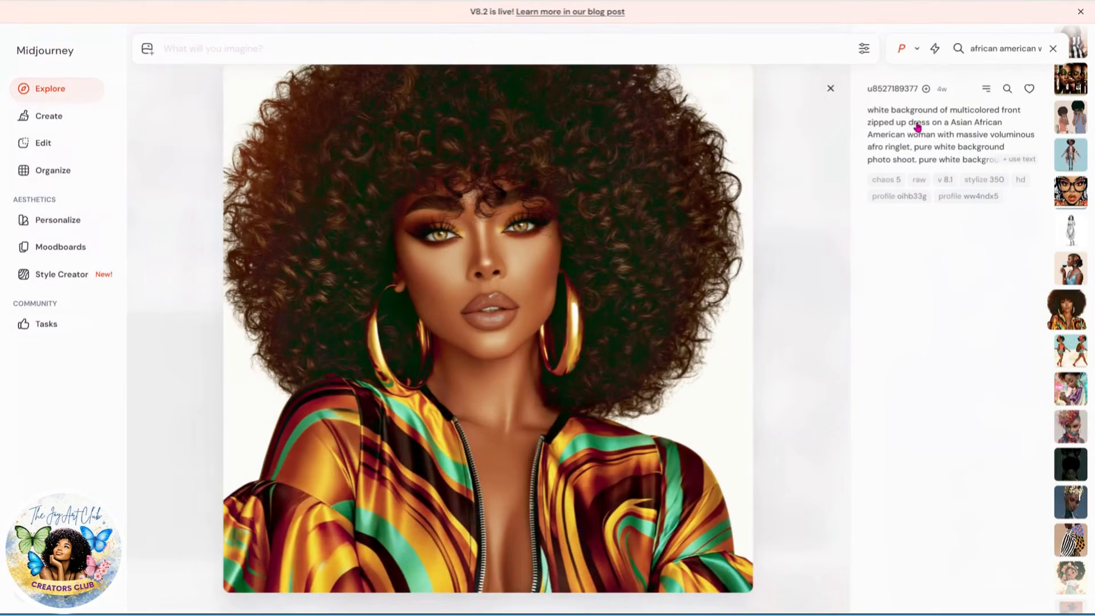
scroll(961, 391, "down", 2)
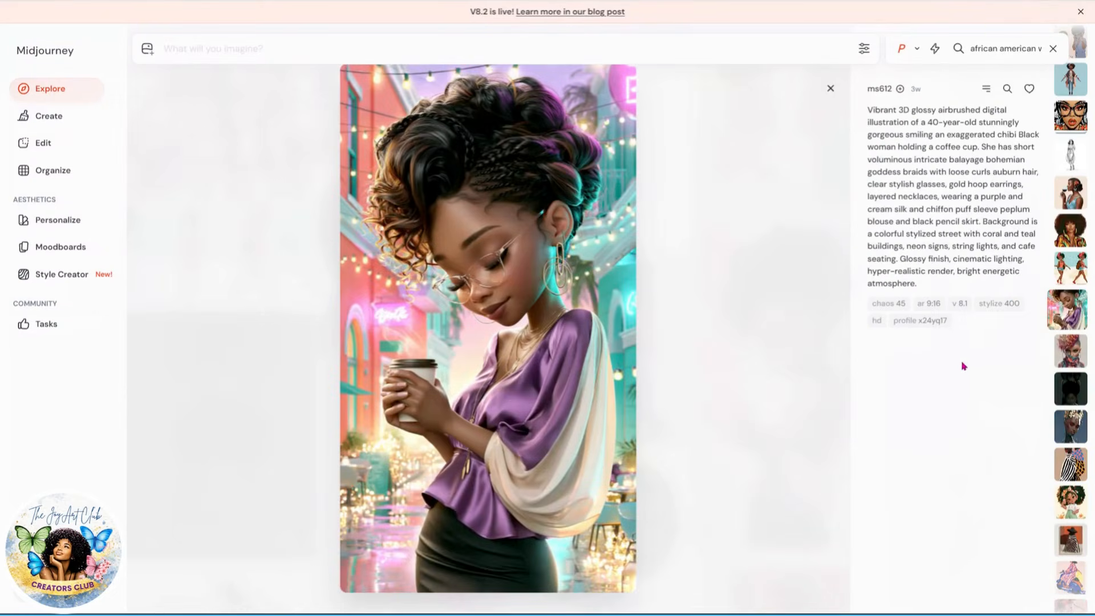
scroll(960, 364, "up", 2)
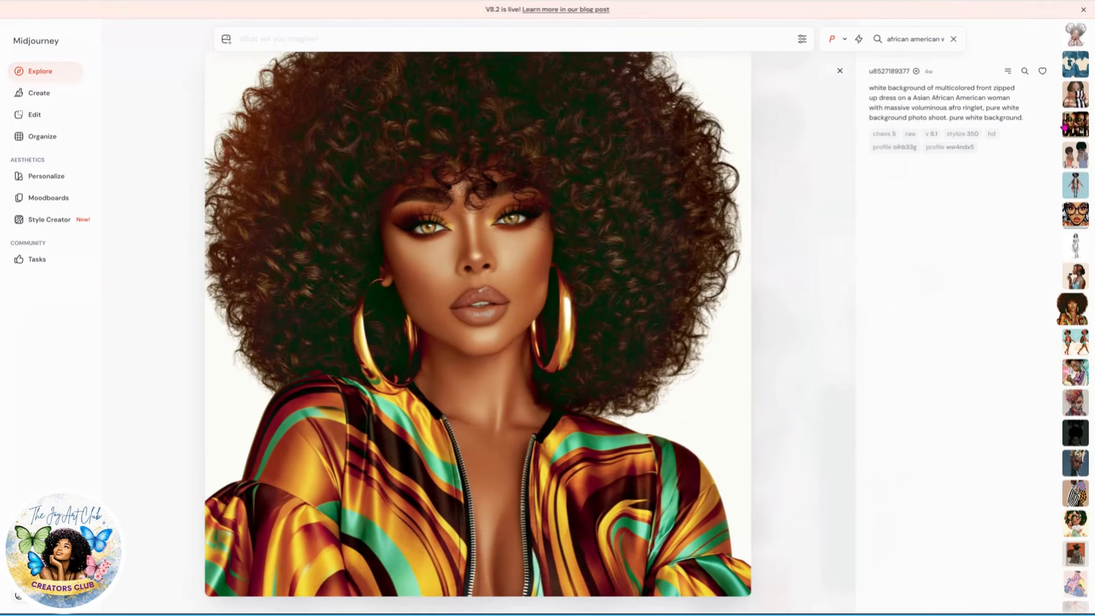
left_click(1007, 71)
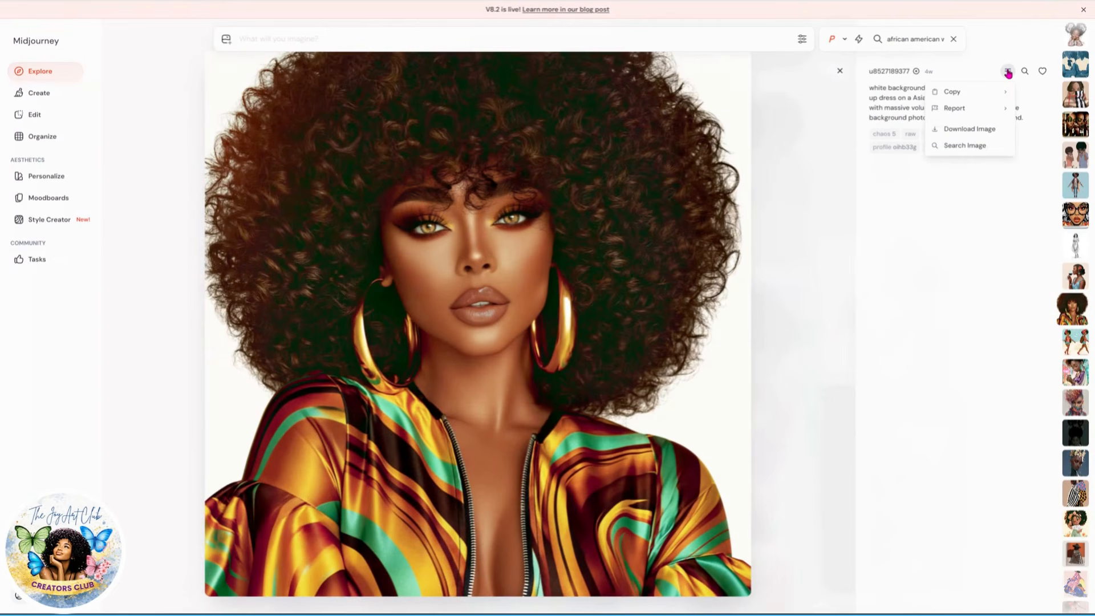
mouse_move(972, 99)
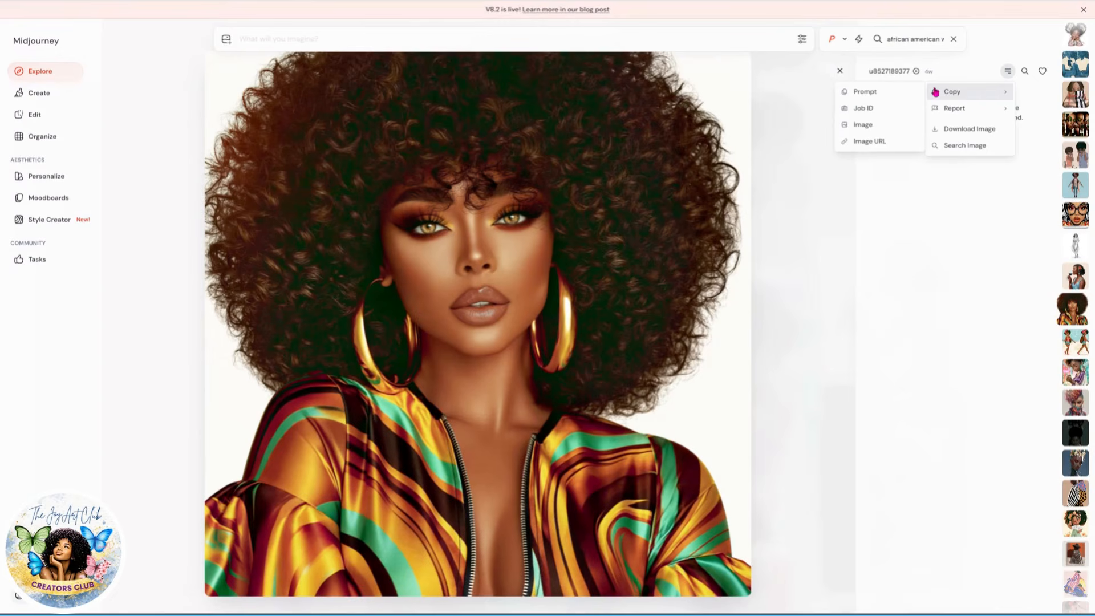
left_click(865, 93)
mouse_move(965, 95)
left_click(867, 93)
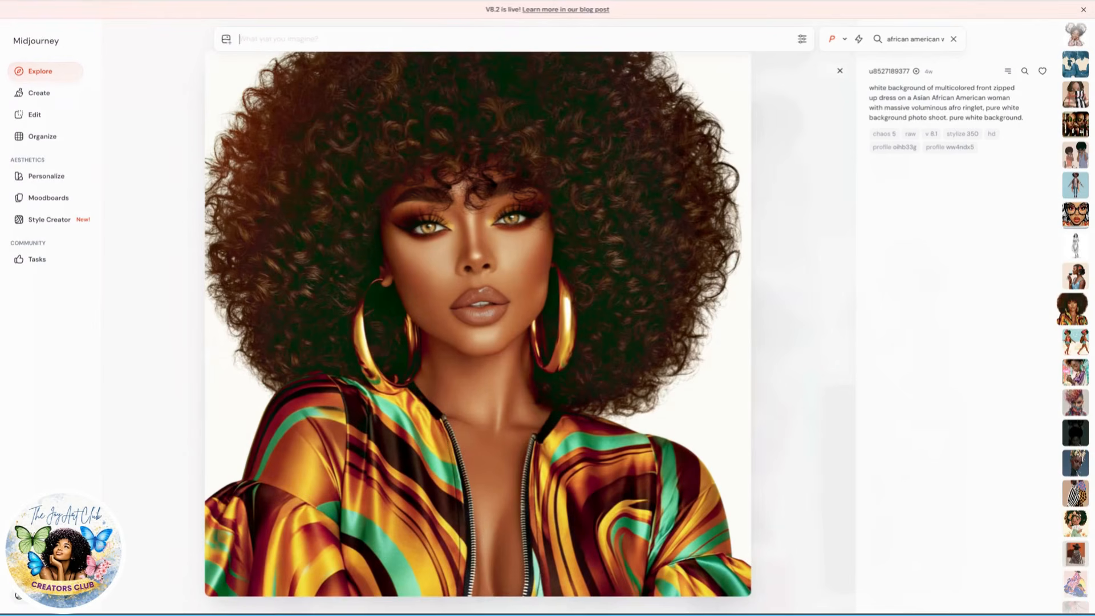
Step: Paste the copied prompt into the imagine prompt box
key("ctrl+v")
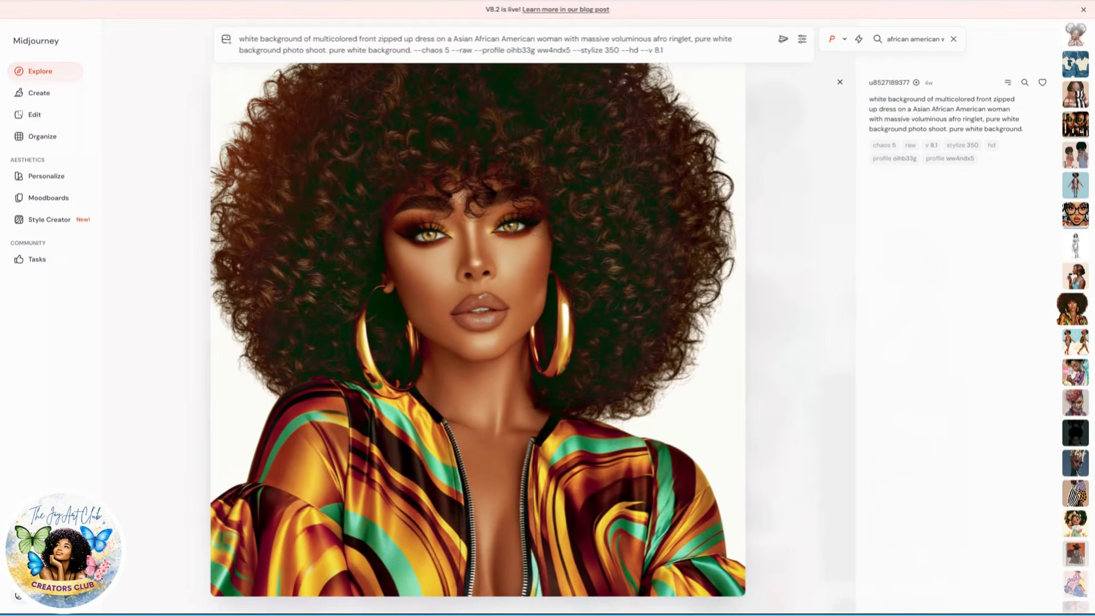
key("ctrl+plus")
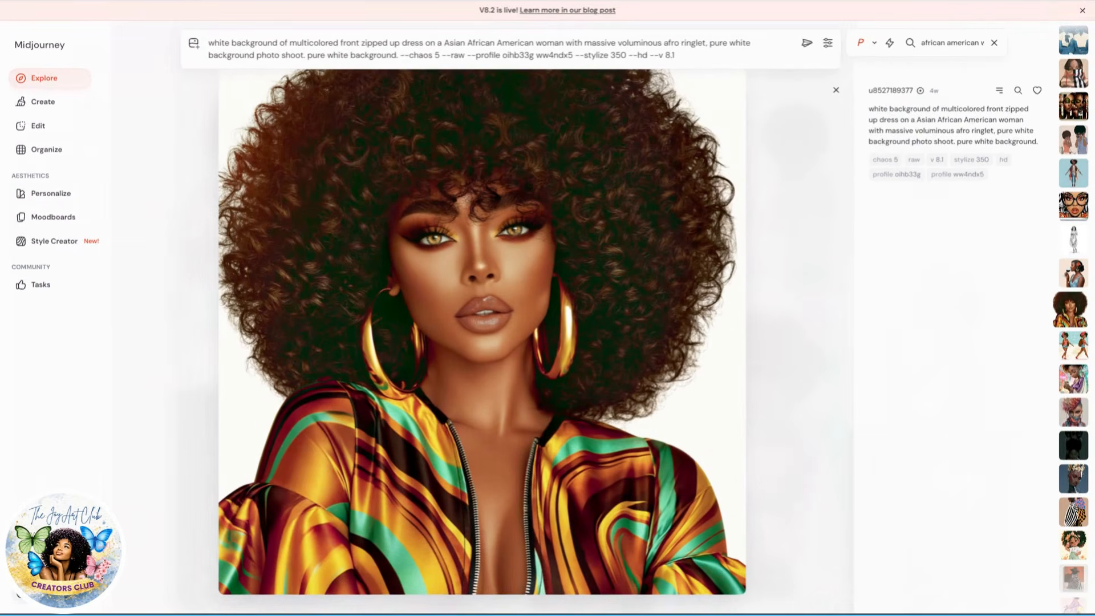
key("ctrl+plus")
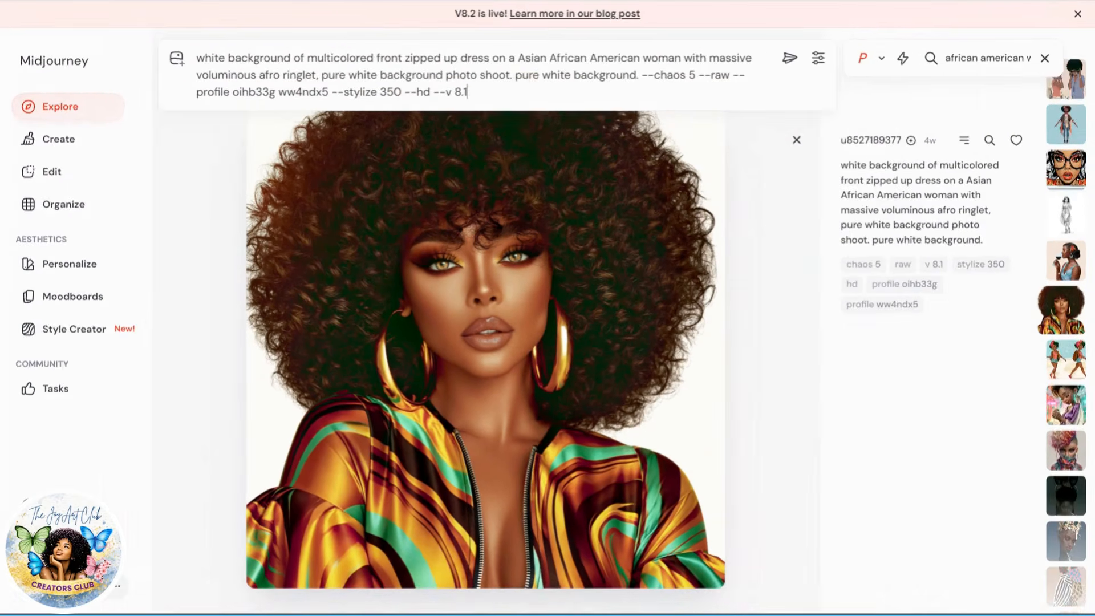
key("ctrl+plus")
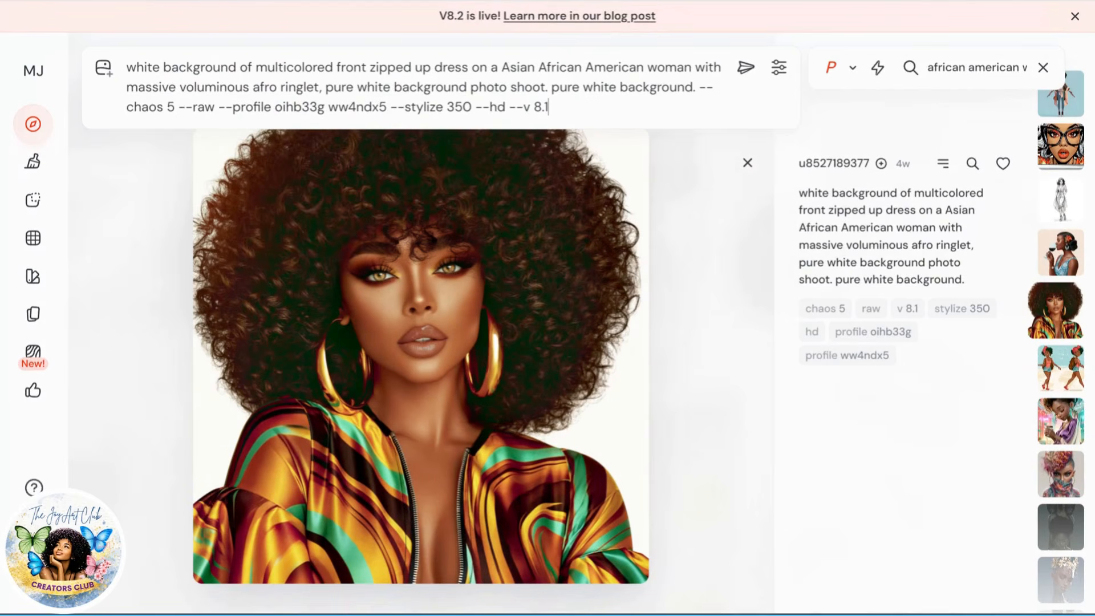
Step: Replace 'of multicolored front zipped up dress' in the prompt with a comma after 'white background'
left_click(305, 67)
left_click_drag(256, 69, 466, 72)
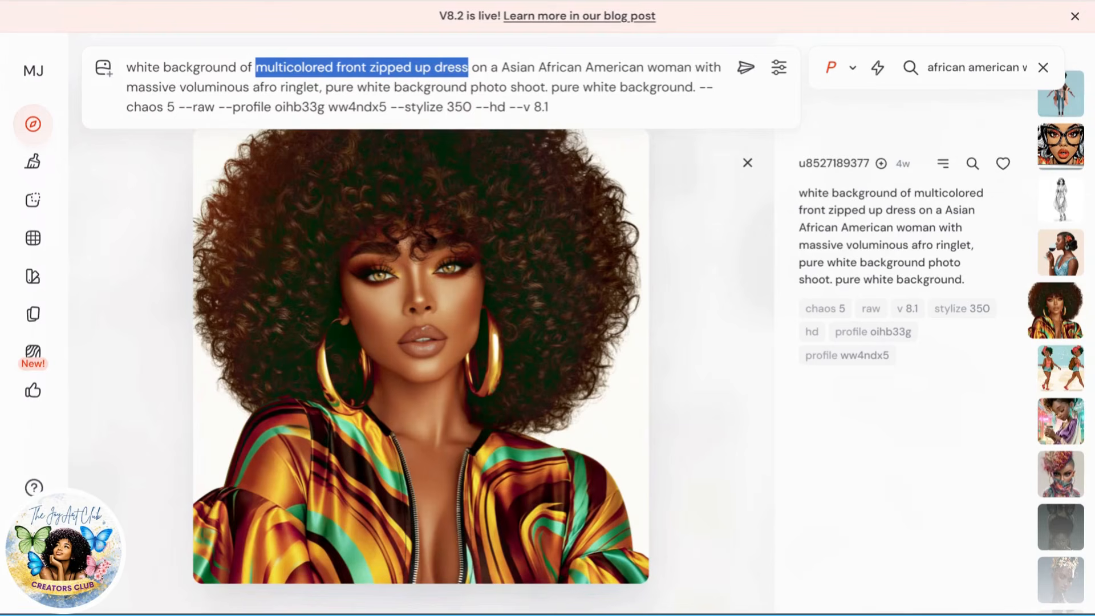
type("v")
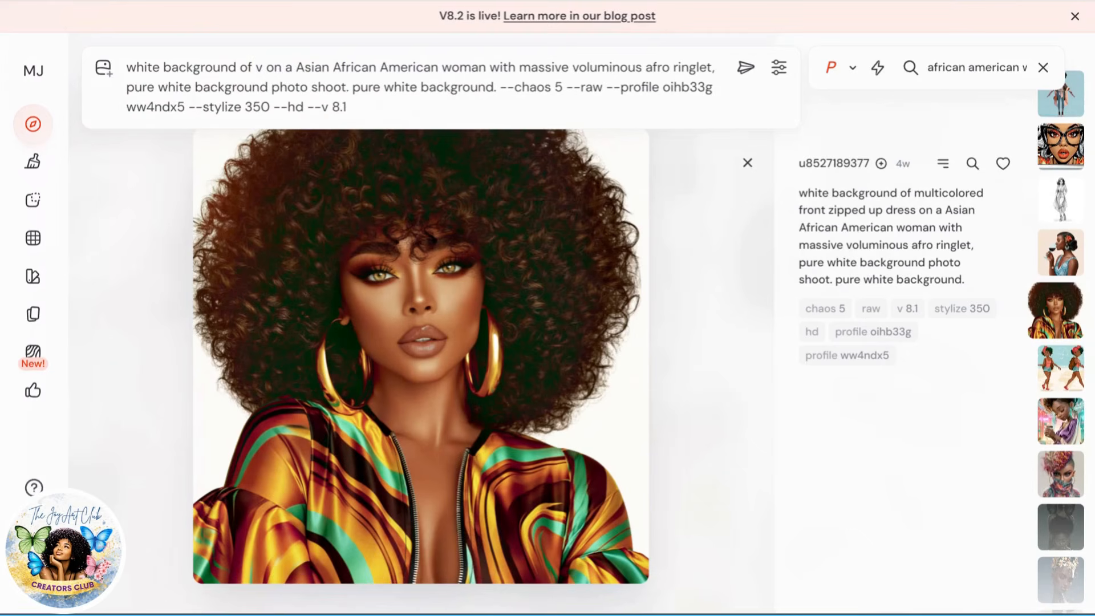
key("BackSpace")
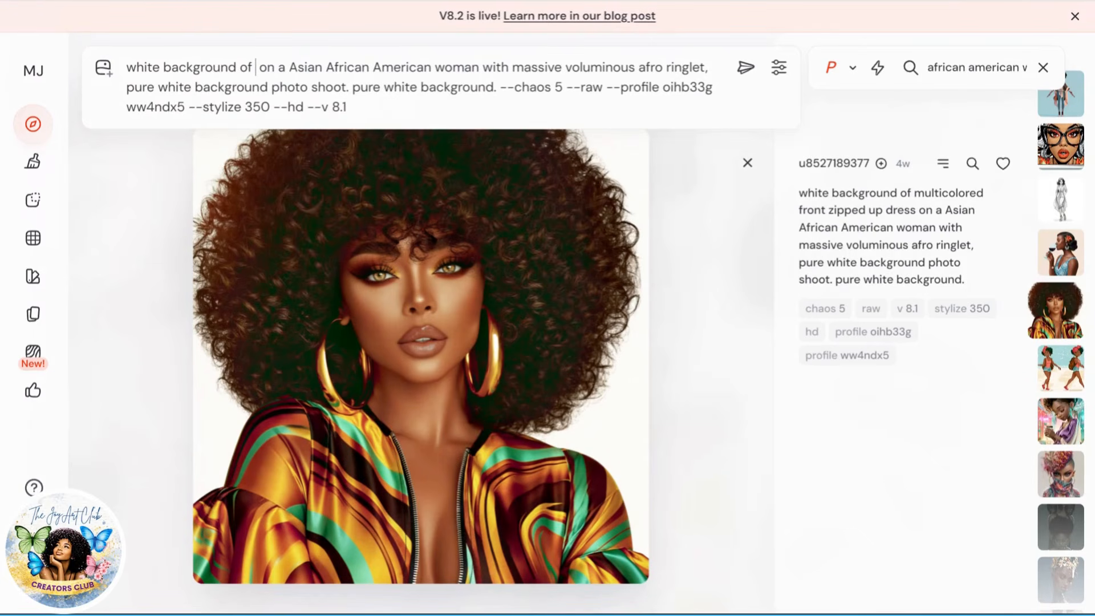
key("BackSpace")
key("BackSpace")
key("BackSpace")
key("BackSpace")
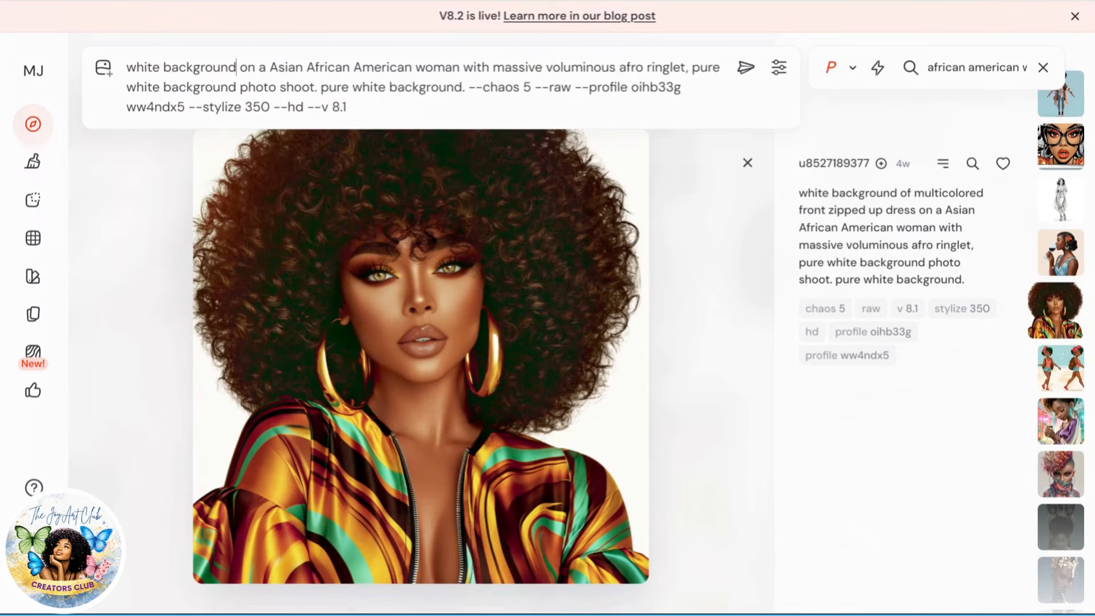
type(",")
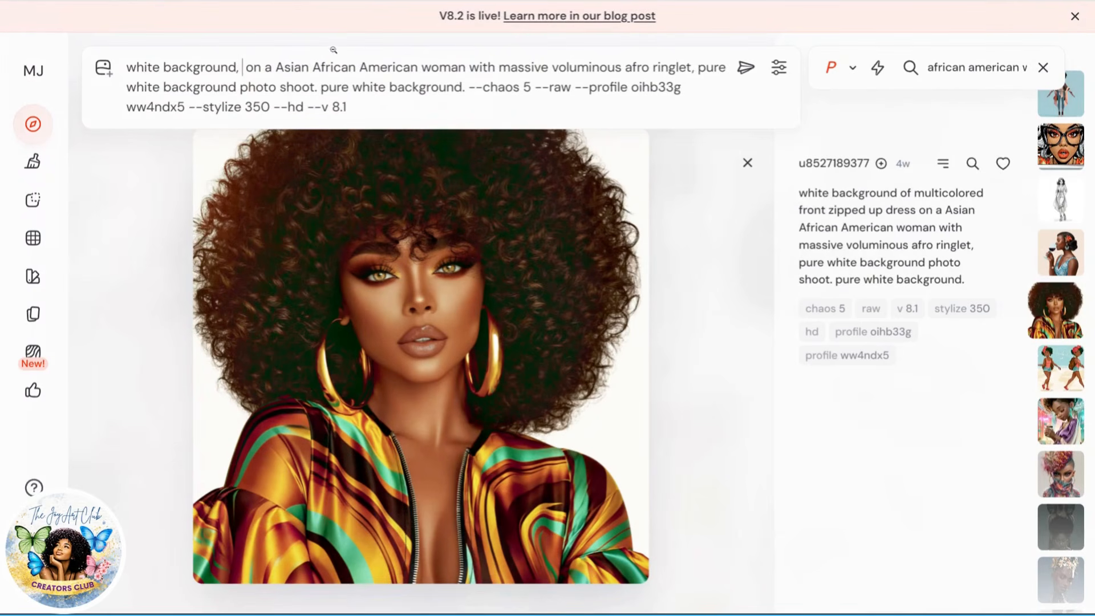
Step: Delete the words 'Asian' and 'on a' from the prompt
double_click(294, 69)
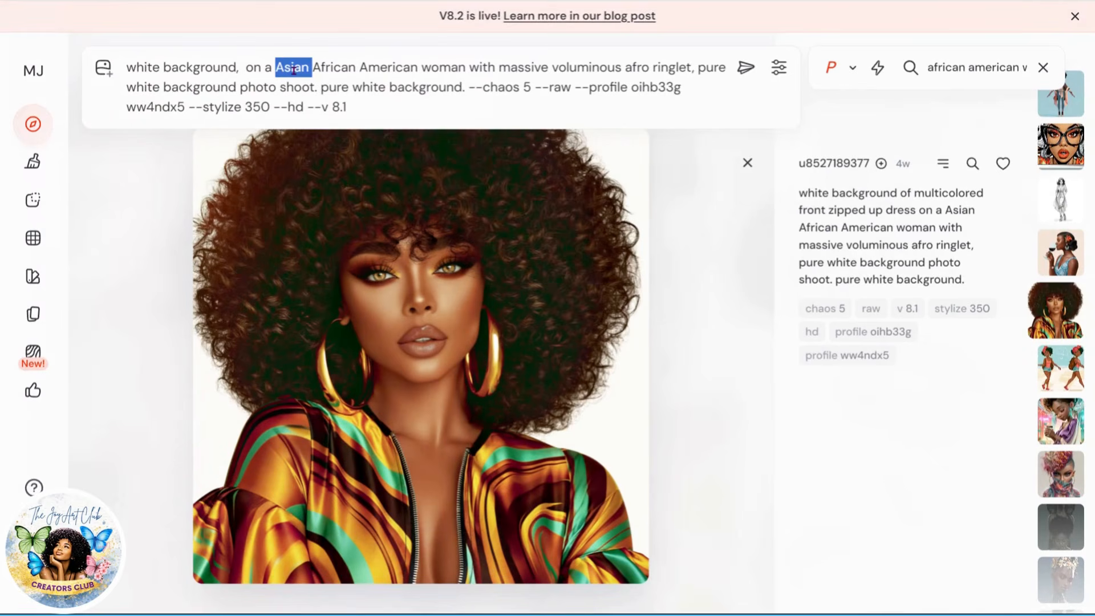
key("BackSpace")
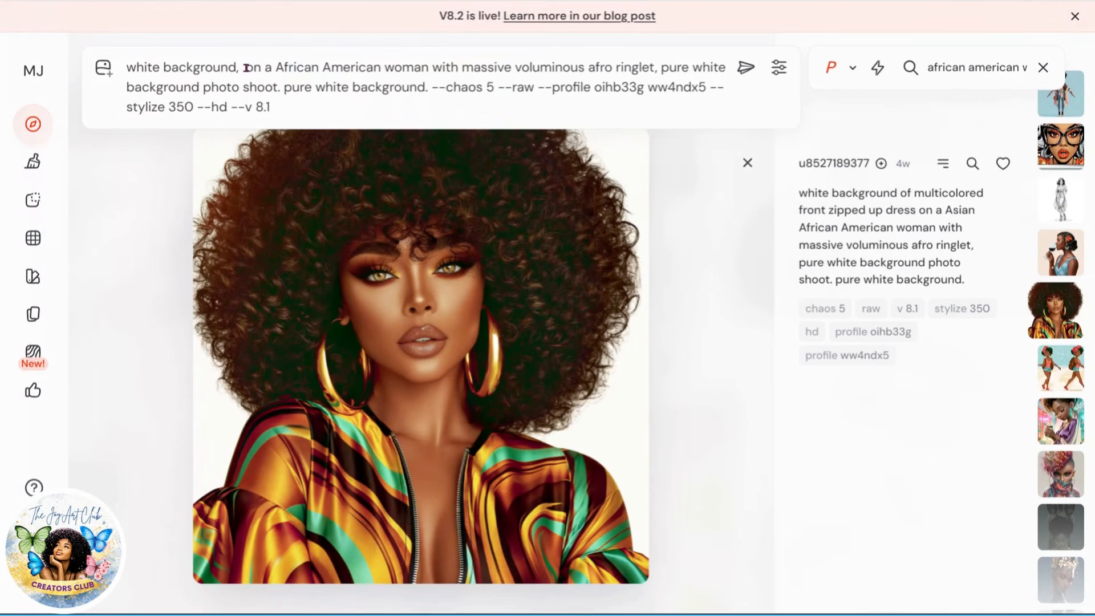
left_click_drag(246, 68, 275, 68)
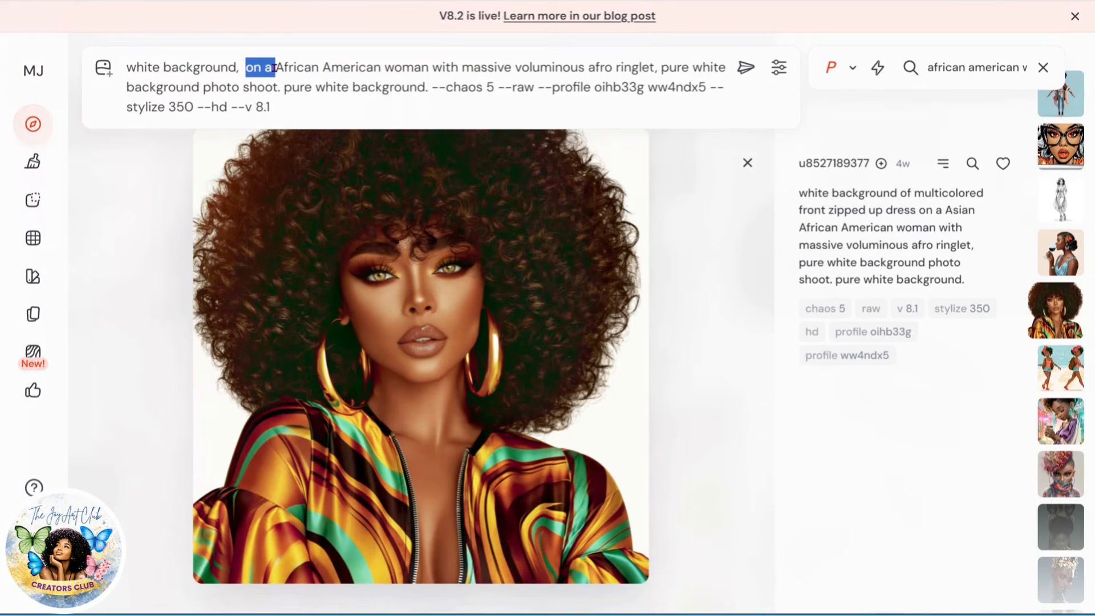
key("BackSpace")
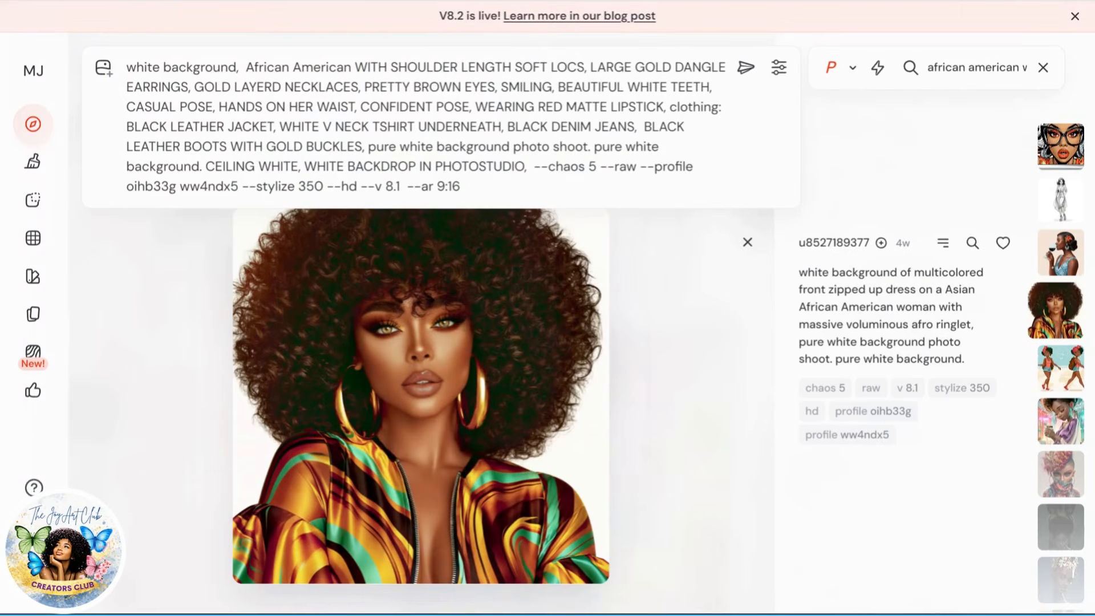
Step: Delete 'CASUAL POSE' from the prompt's pose description
left_click_drag(355, 67, 584, 69)
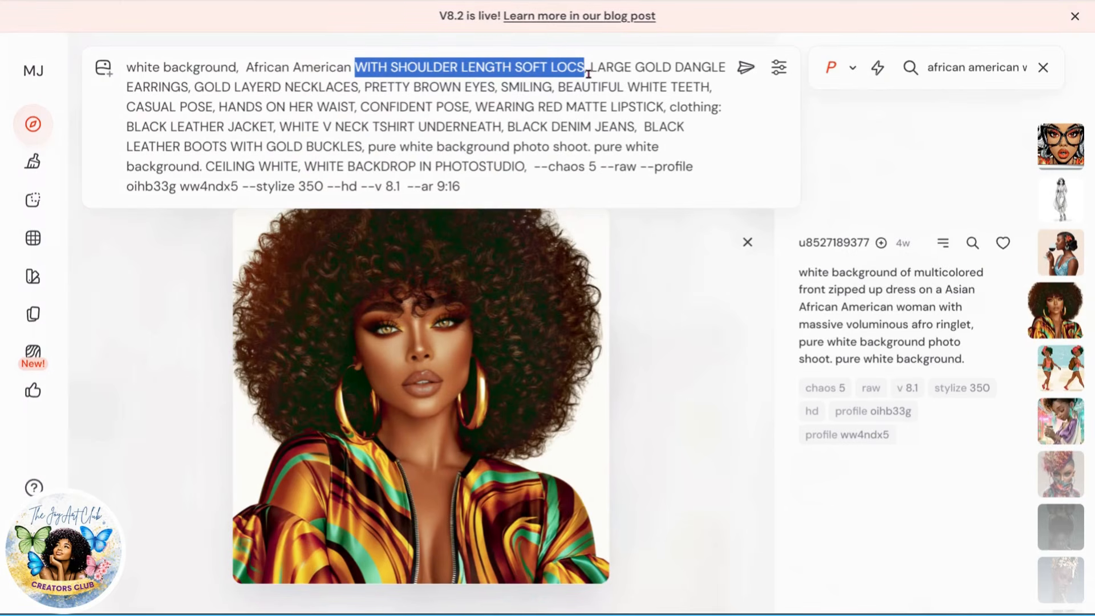
left_click_drag(591, 67, 187, 92)
left_click_drag(202, 88, 349, 107)
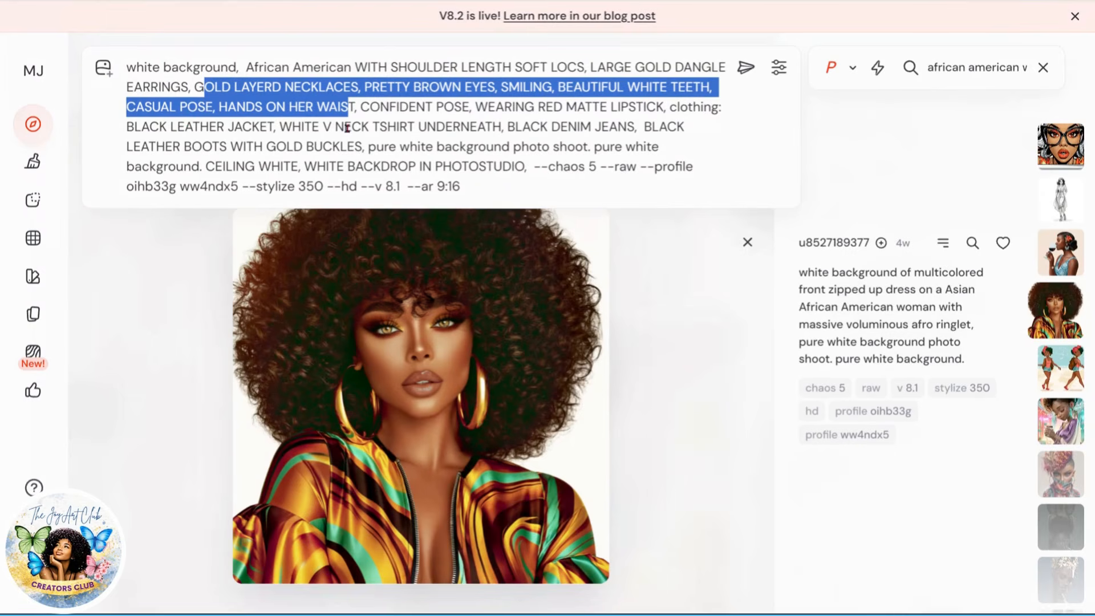
left_click(451, 107)
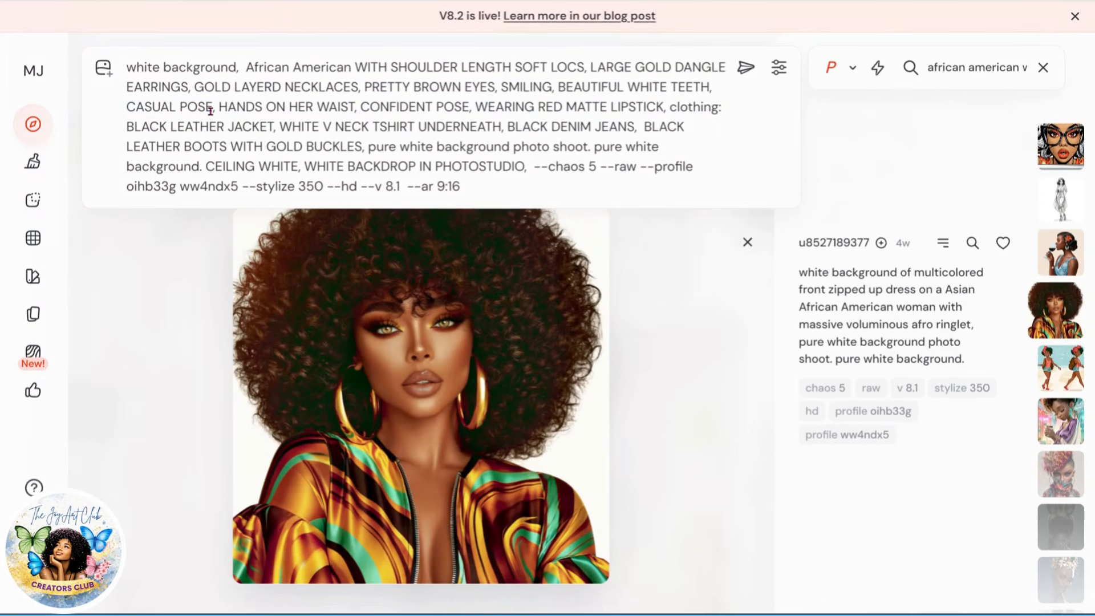
left_click_drag(213, 108, 127, 107)
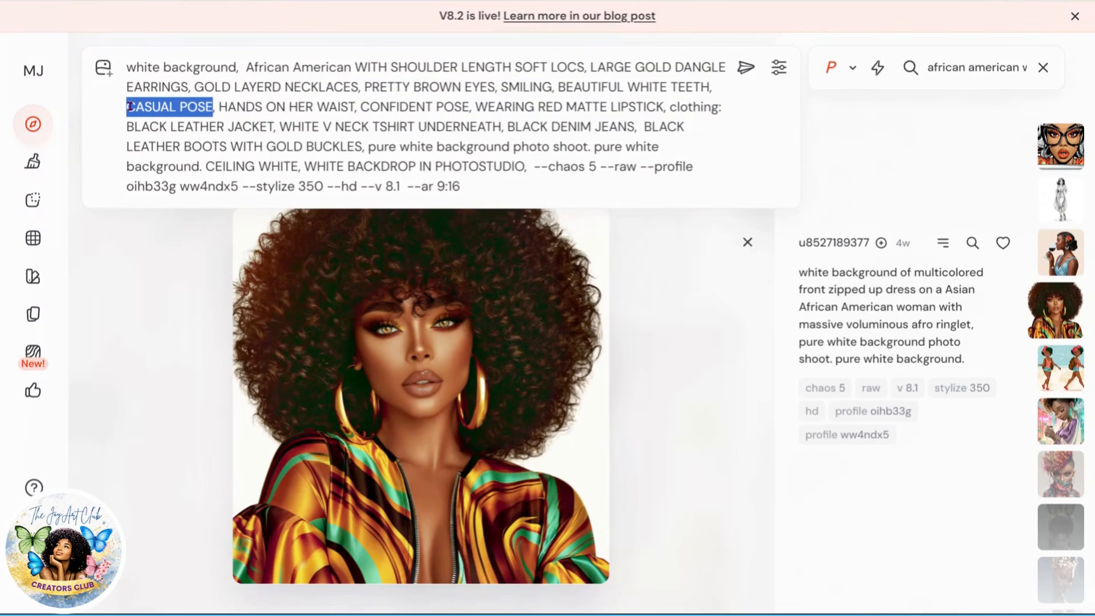
key("BackSpace")
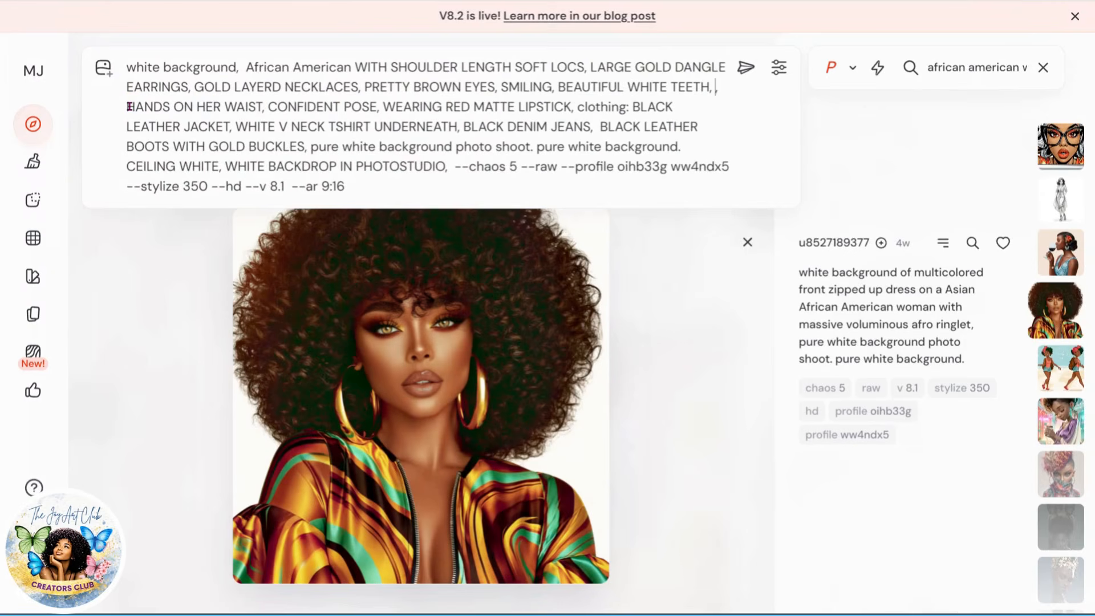
key("BackSpace")
Step: Insert 'FULL BODY ILLUSTRATION,' before 'African American' in the prompt and submit it
left_click_drag(297, 108, 351, 108)
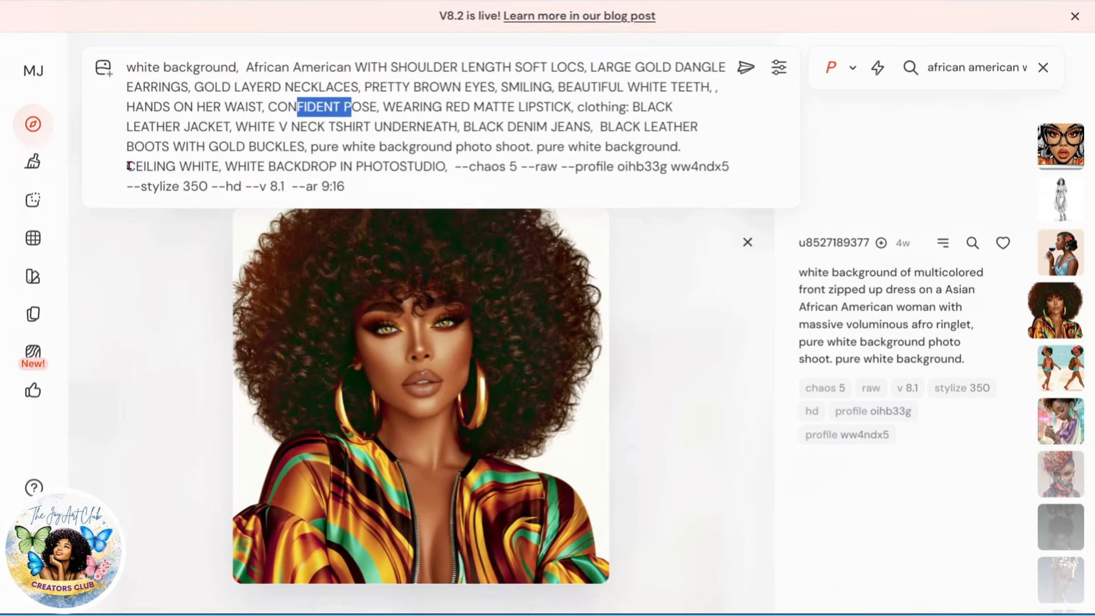
left_click_drag(124, 166, 222, 173)
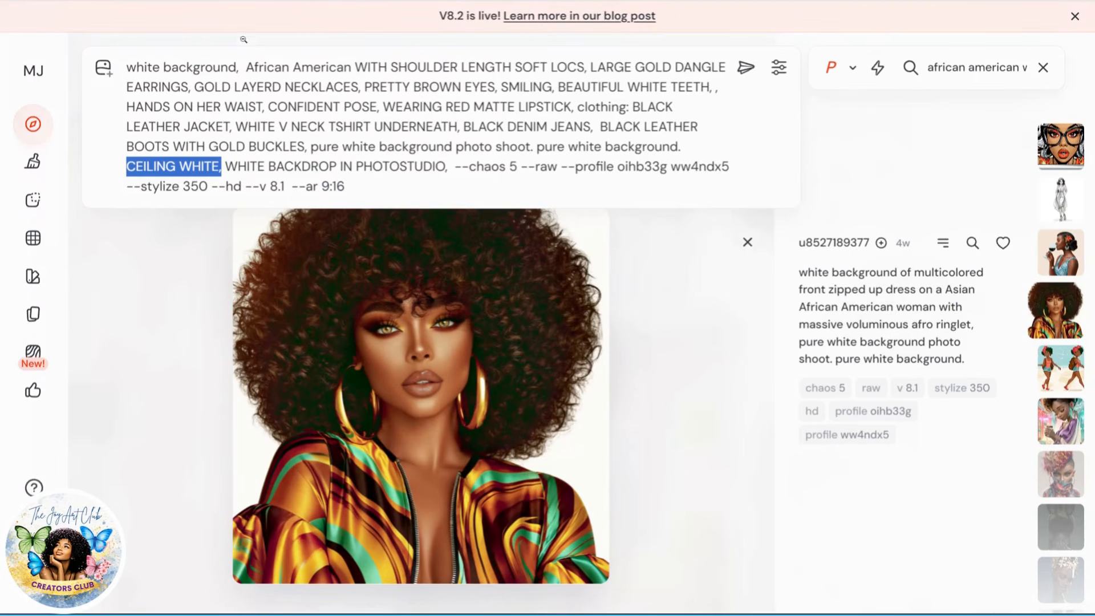
left_click(247, 67)
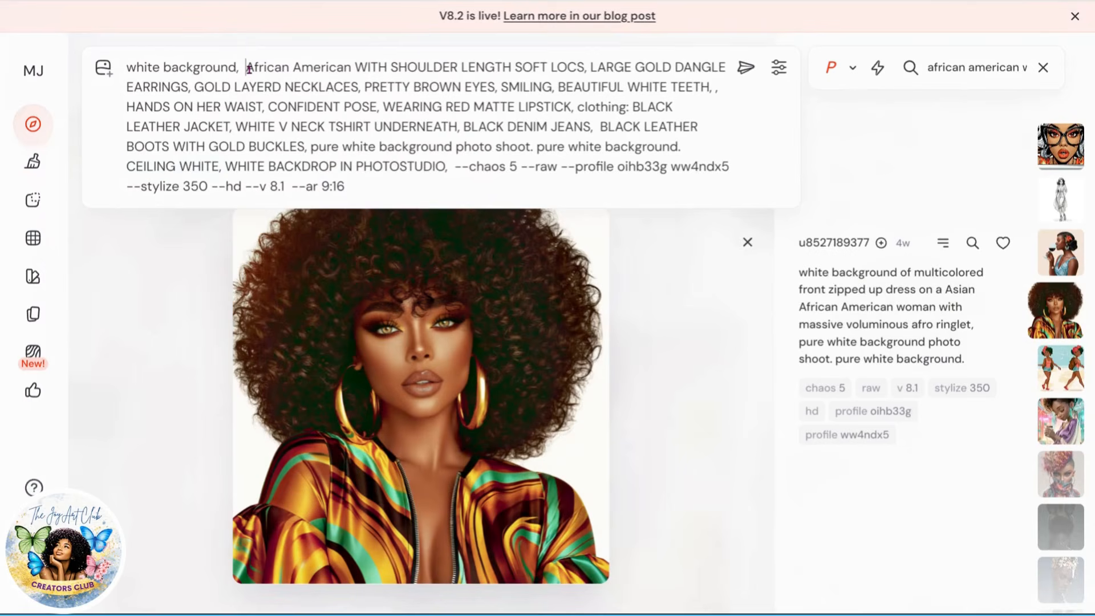
type("fu")
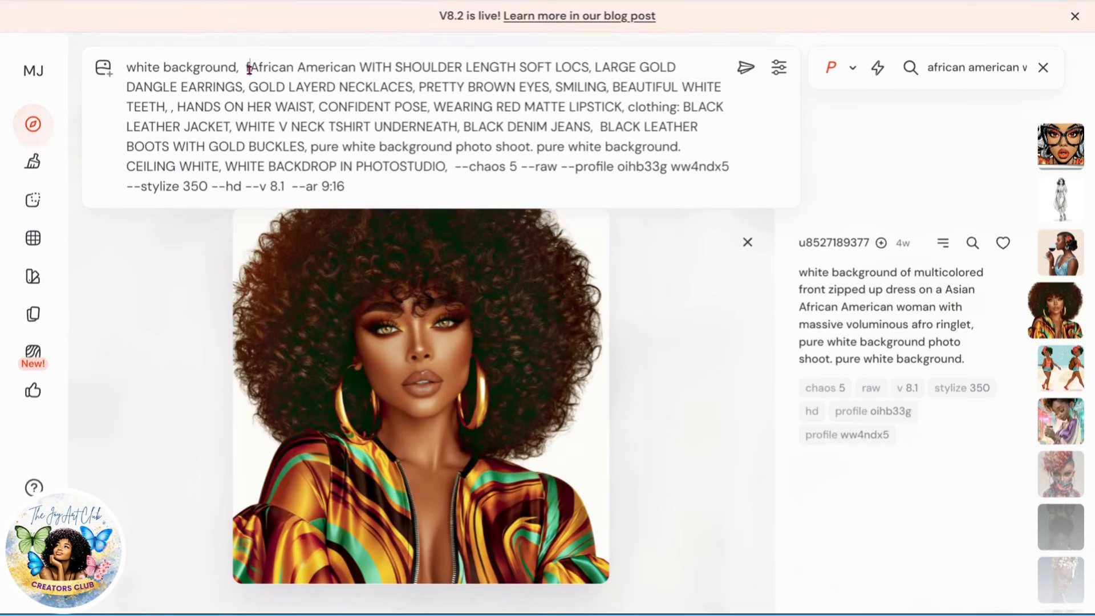
key("BackSpace")
key("BackSpace")
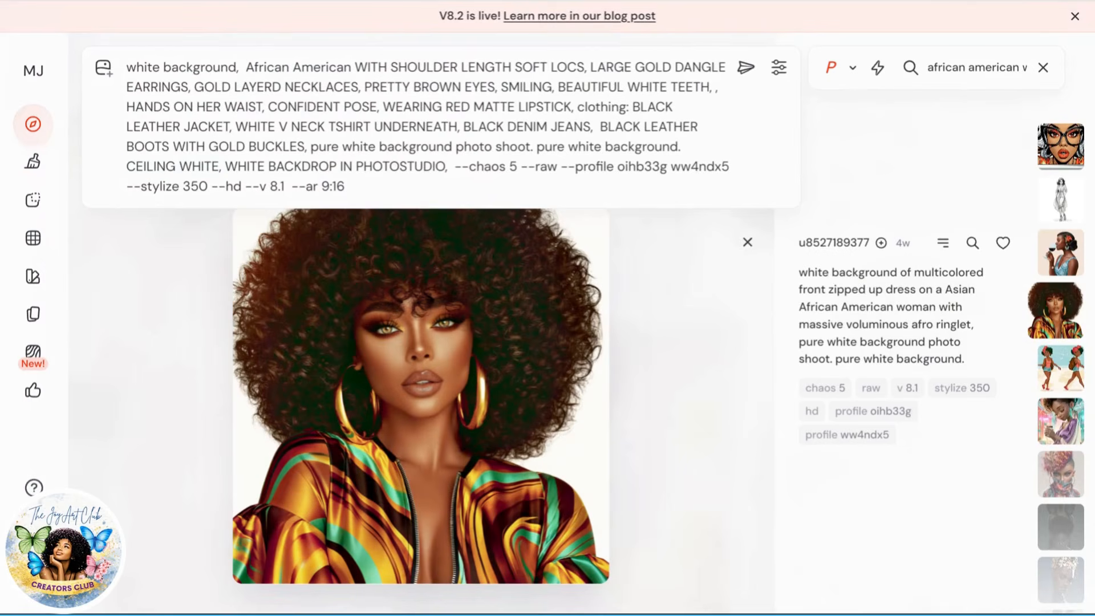
type("FULL BODY")
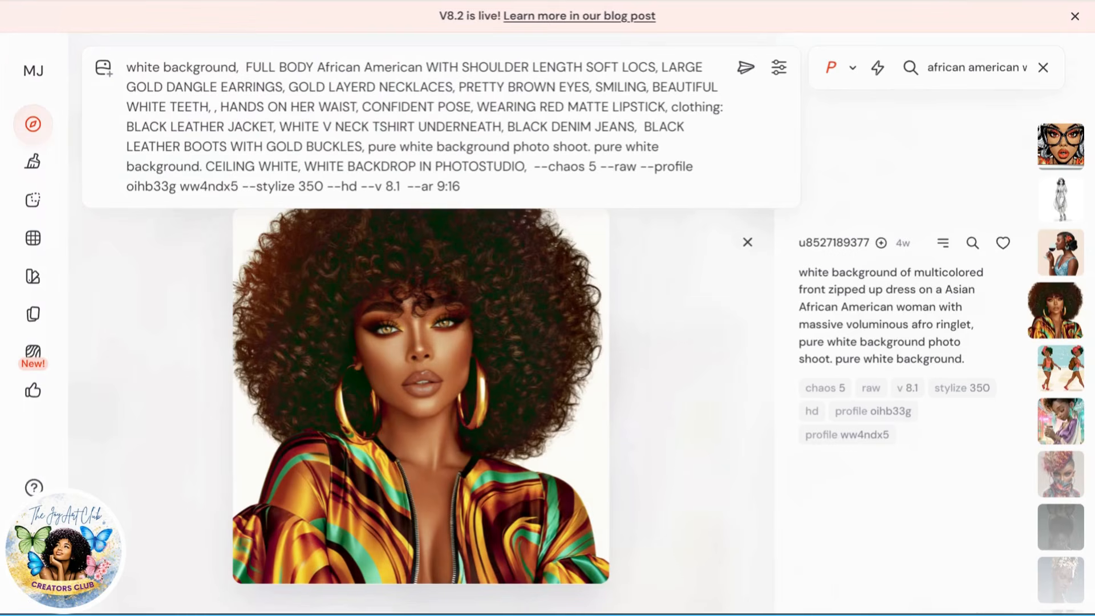
type(" ILLUSTRATIO")
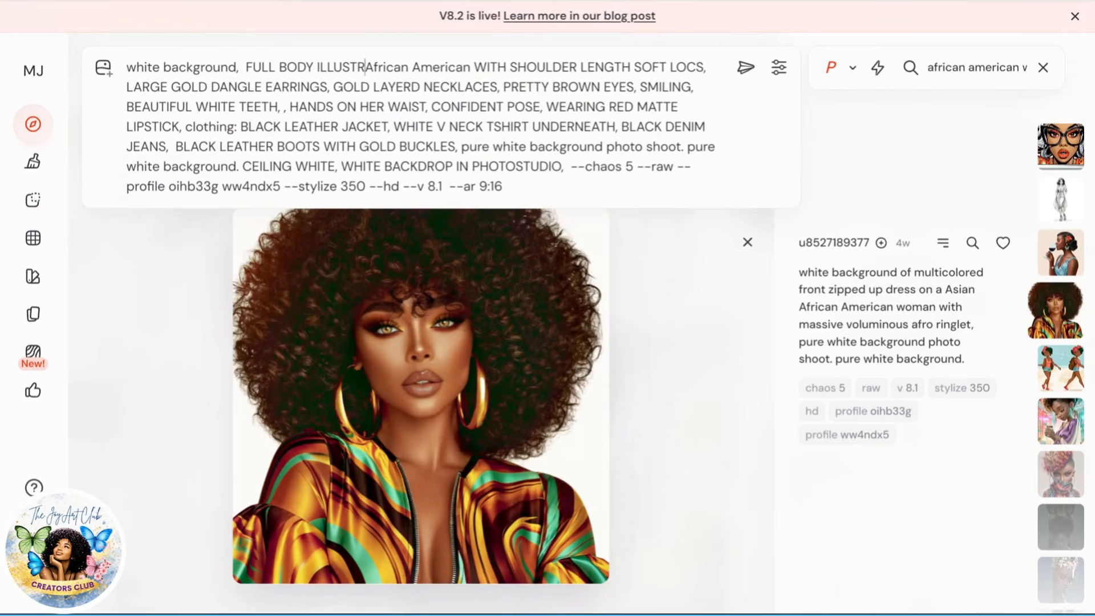
type("N,")
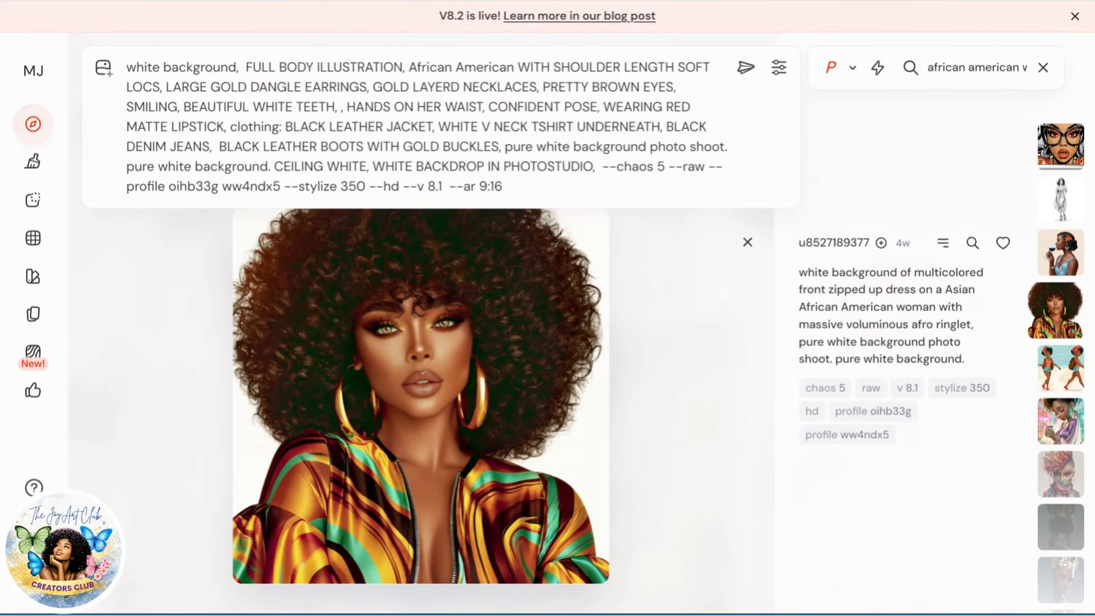
left_click(745, 72)
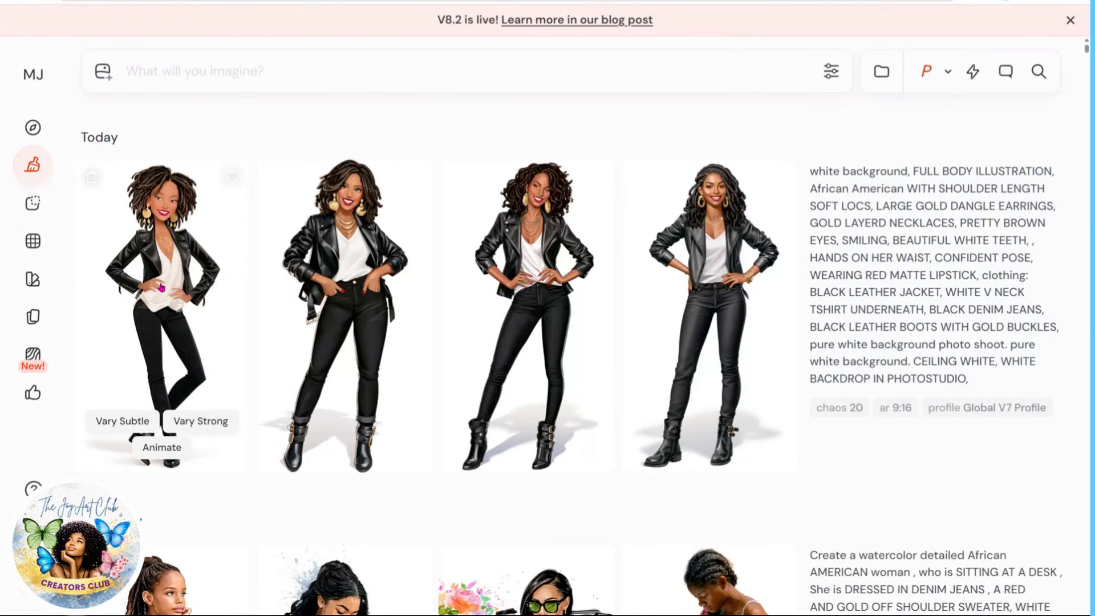
Step: Open the generated images and browse through the four results
left_click(161, 288)
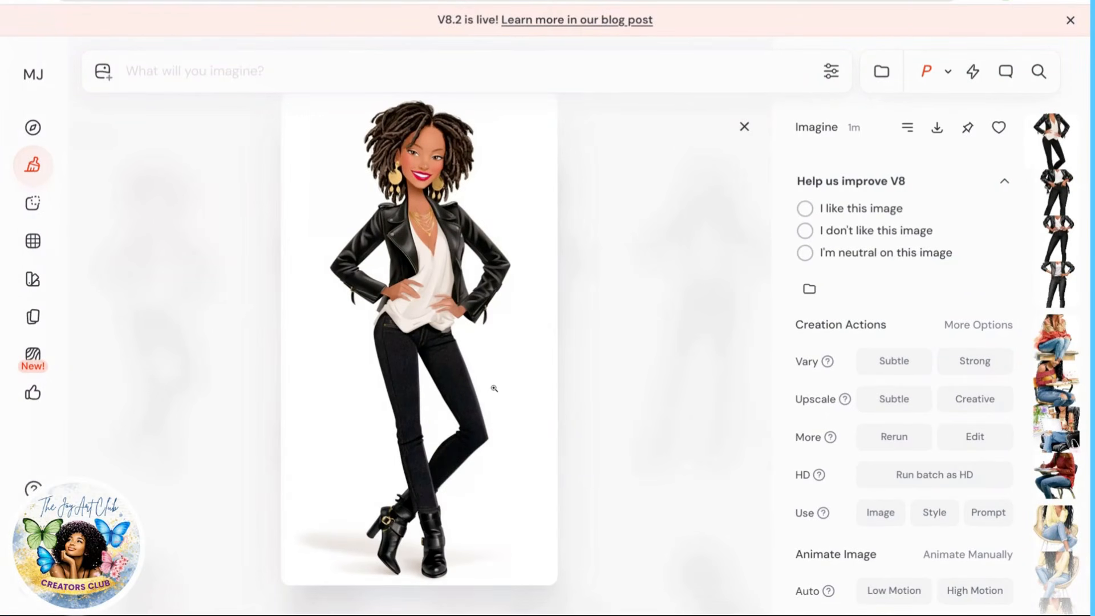
key("Right")
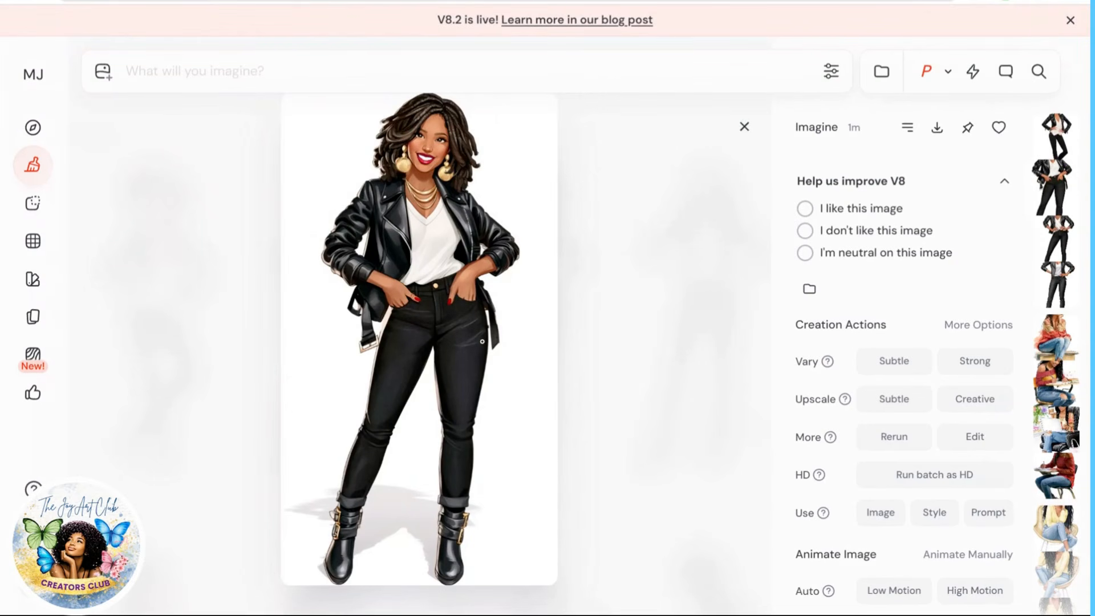
key("Right")
key("Right")
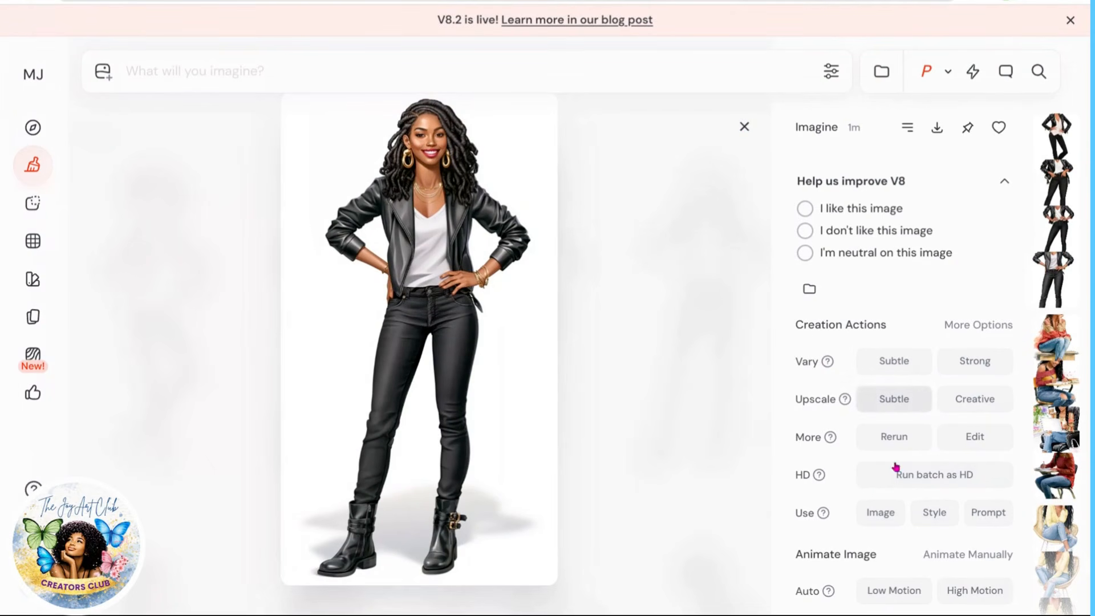
Step: Enable the Remix action in the creation options and start a strong remix of the selected image
left_click(969, 329)
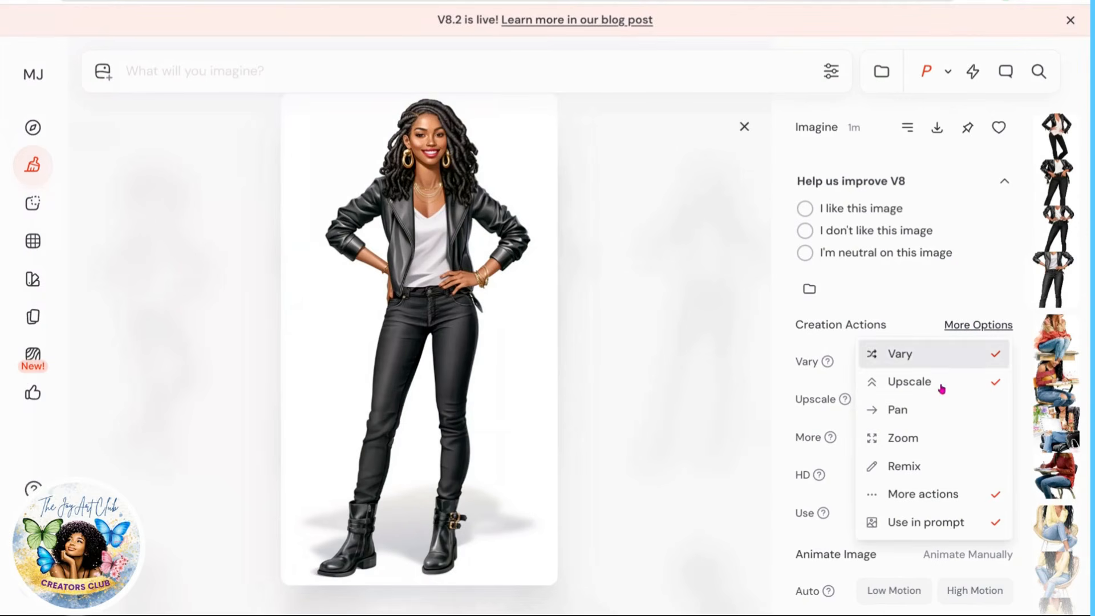
left_click(908, 468)
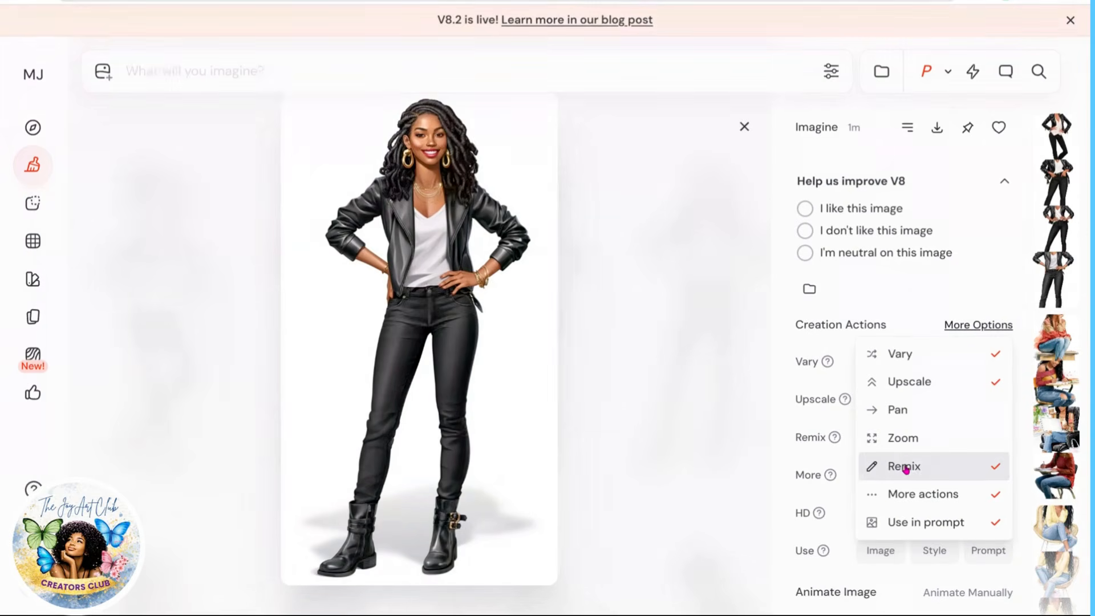
left_click(684, 459)
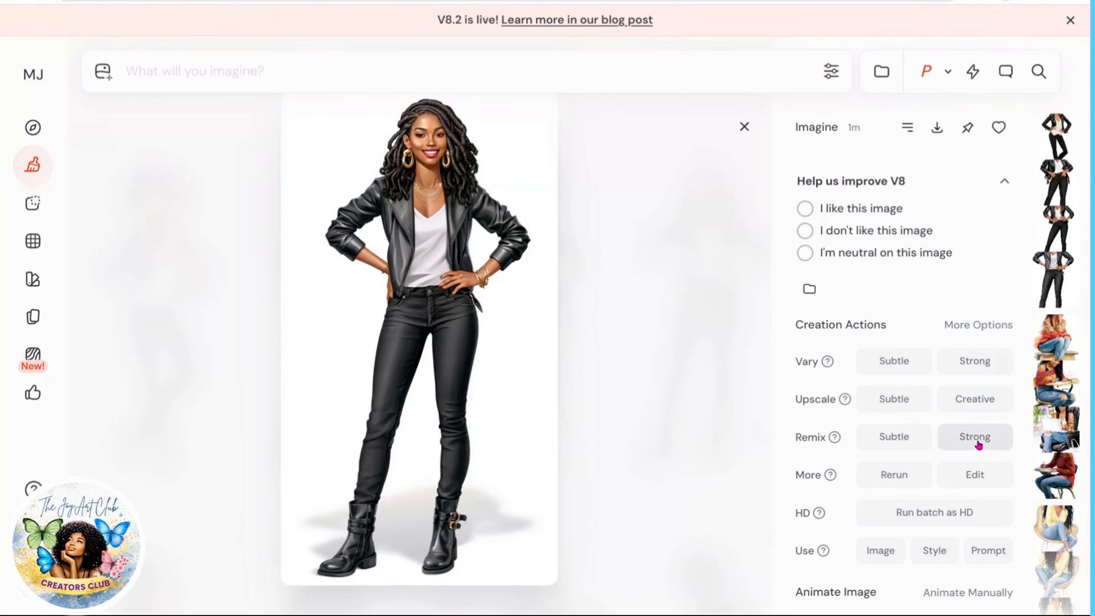
left_click(894, 439)
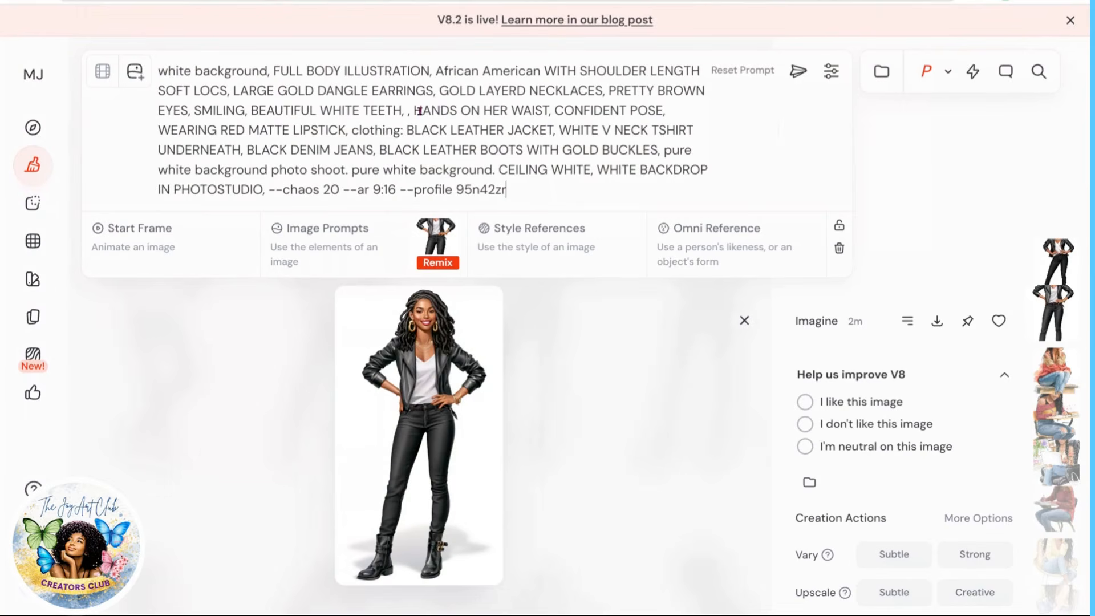
Step: Replace 'ON HER WAIST' after 'HANDS' with 'TOSSLING WITH HER HAIR' in the remix prompt
left_click_drag(415, 110, 473, 116)
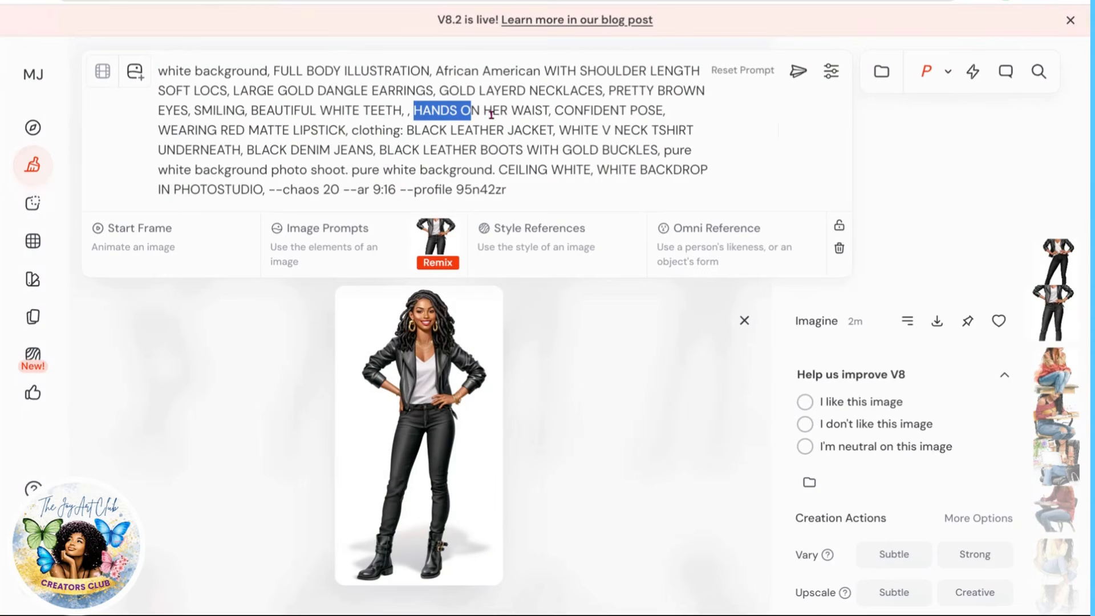
left_click(460, 108)
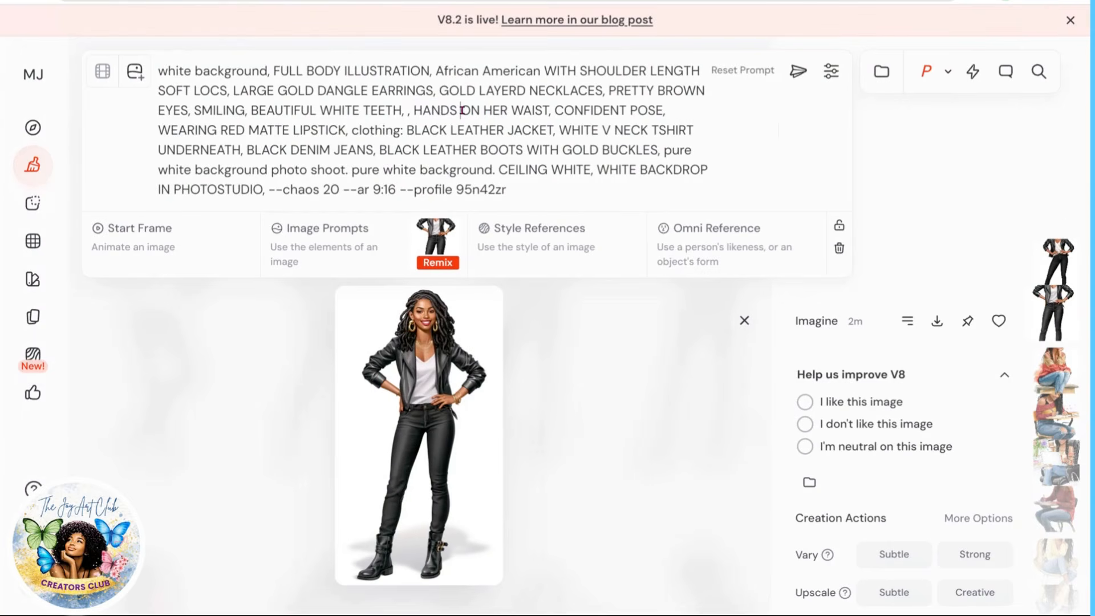
type("RESTING")
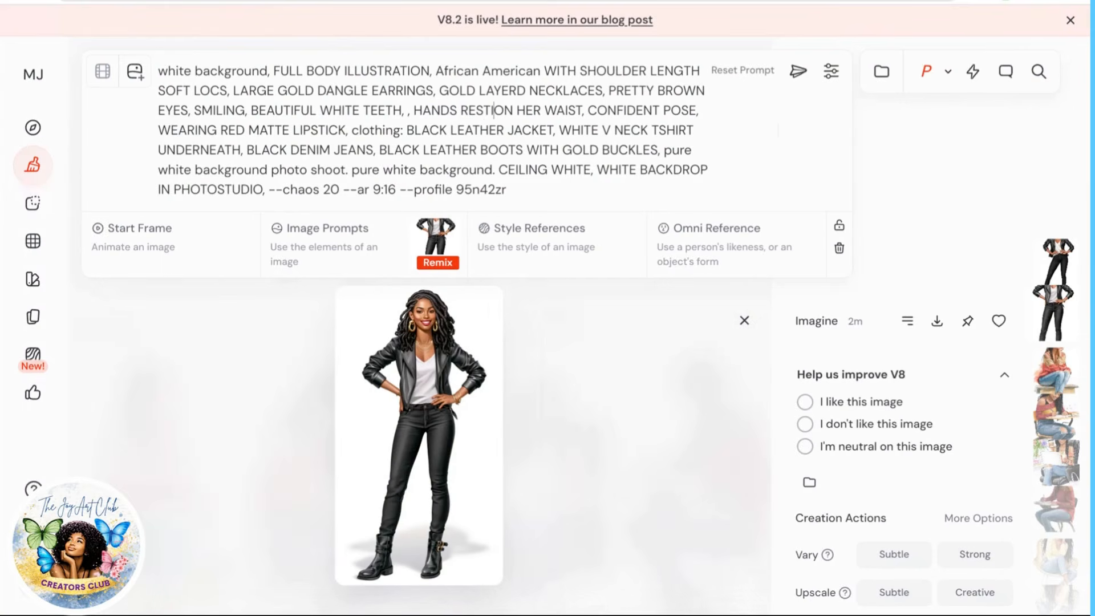
double_click(589, 112)
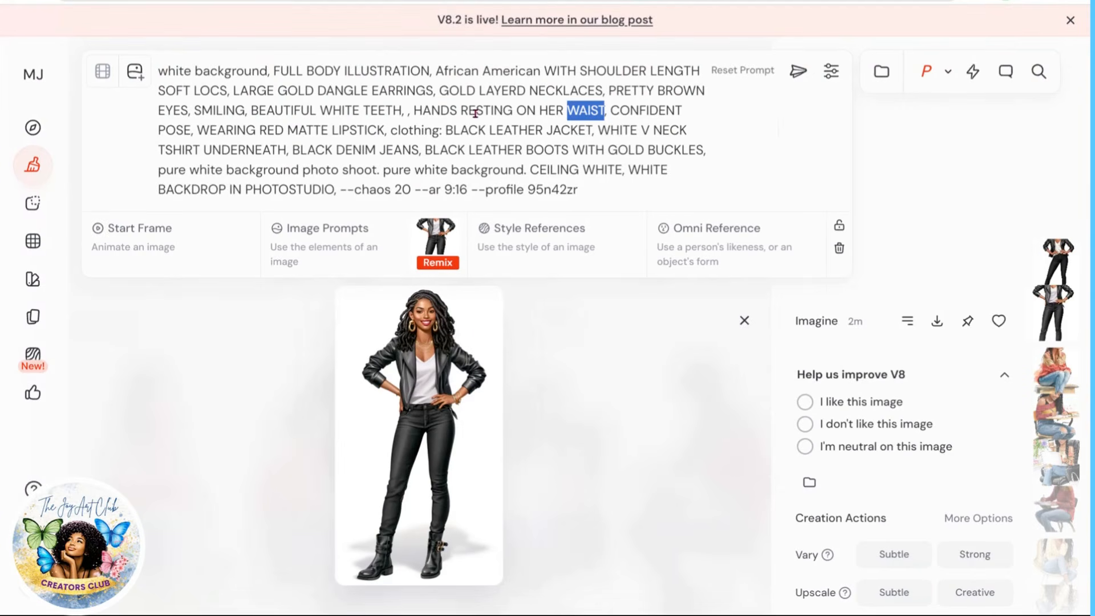
left_click_drag(460, 111, 604, 113)
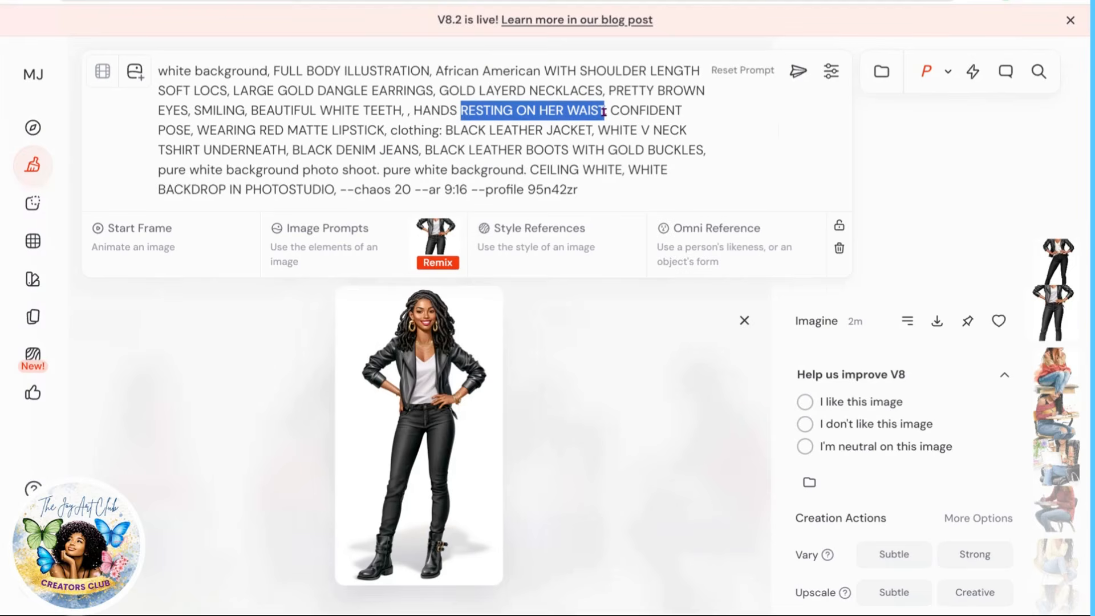
type("TOSSLING WITH HER HAIR")
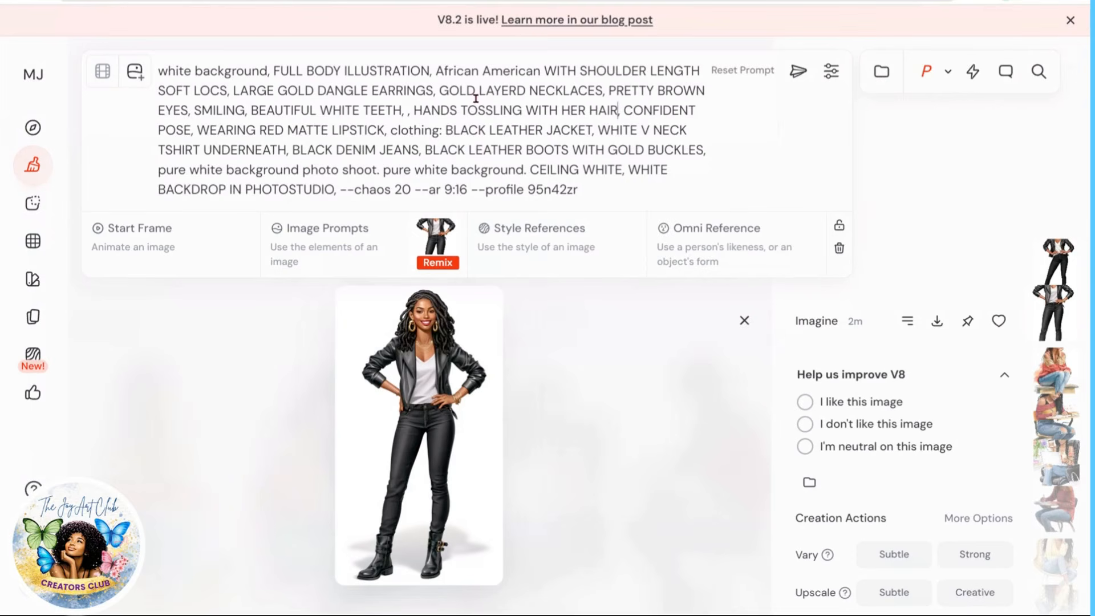
Step: Change the jewelry to 'LARGE GOLD DANGLE HOOP EARRINGS' and 'GOLD CHOKER NECKLACE'
left_click(373, 90)
type("HOOP")
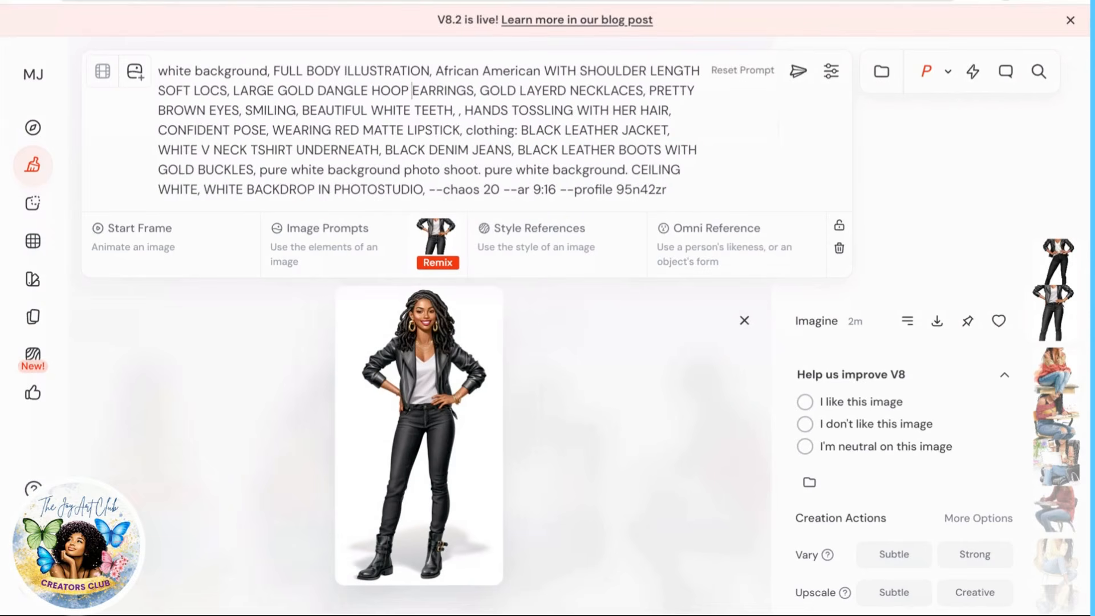
double_click(545, 89)
type("CHICK")
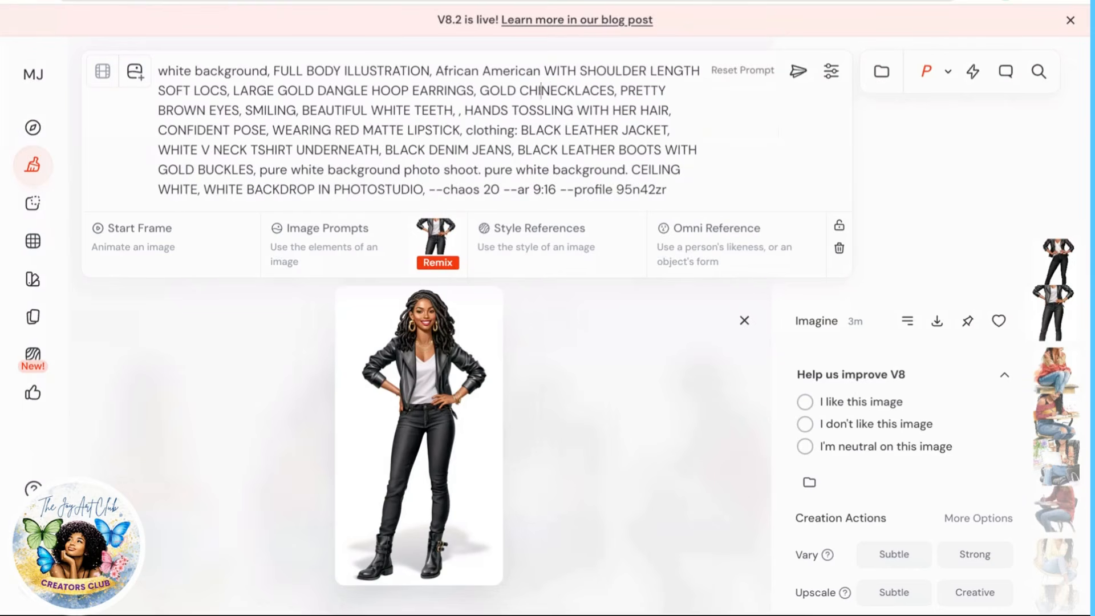
key("BackSpace")
key("BackSpace")
key("BackSpace")
key("BackSpace")
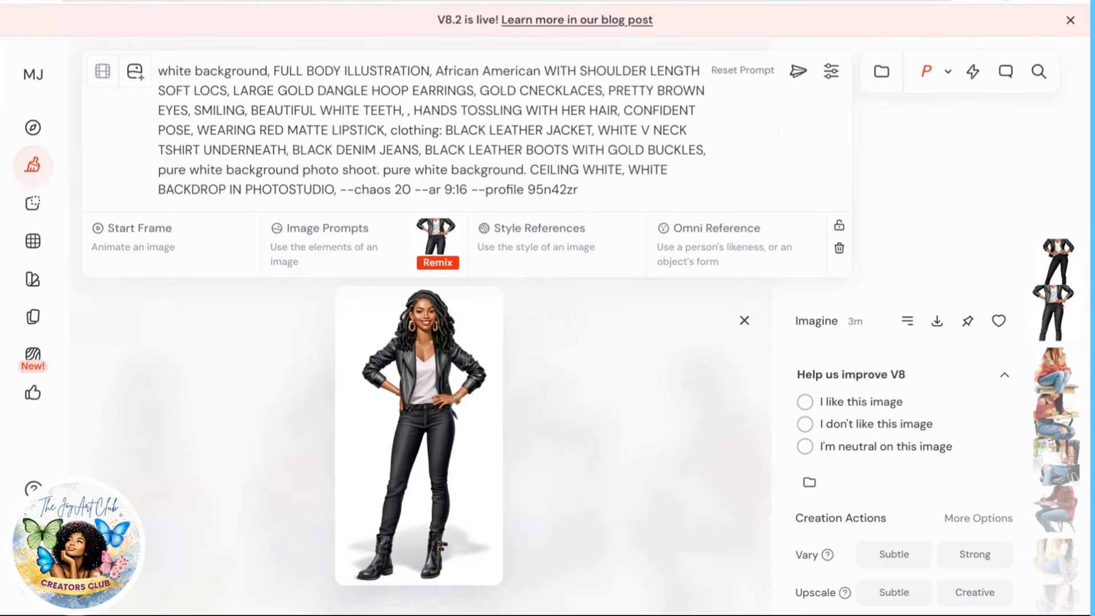
type("HOKER")
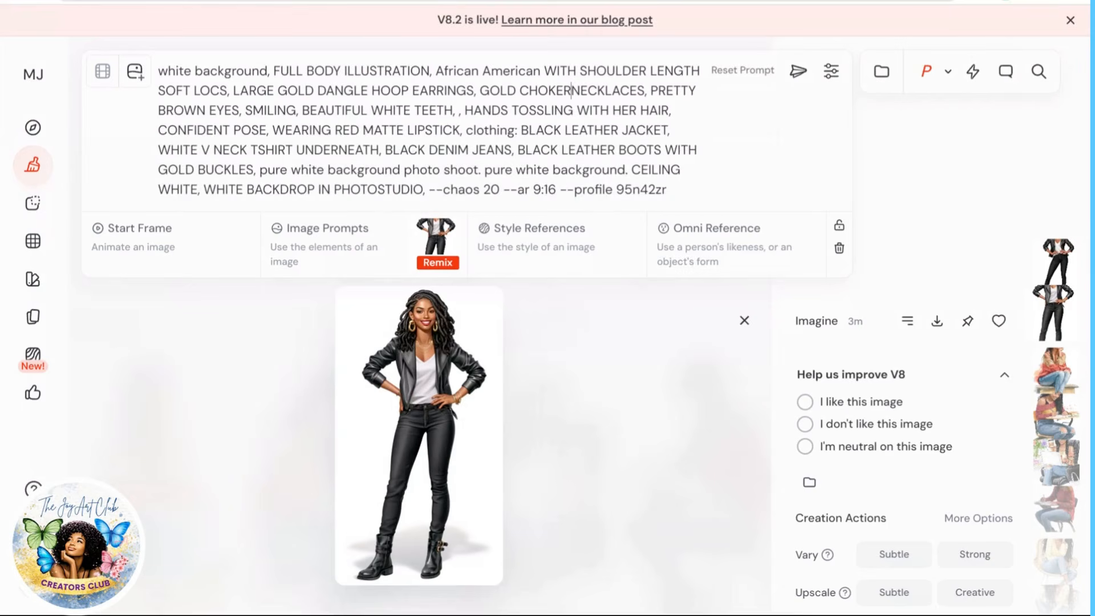
left_click_drag(641, 92, 648, 91)
type(",")
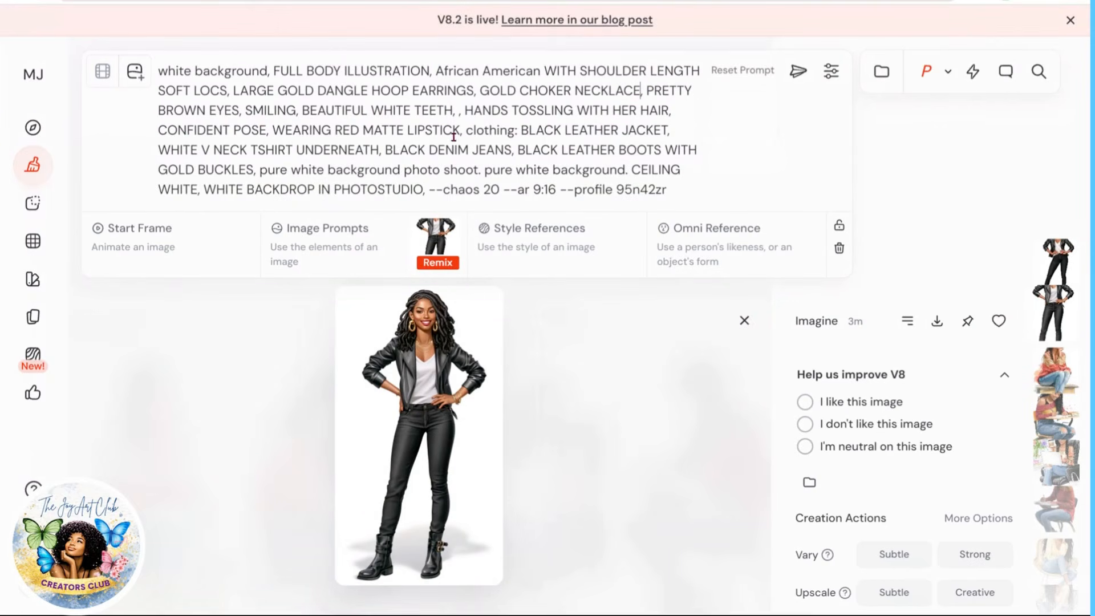
Step: Remove the duplicate comma between 'BEAUTIFUL WHITE TEETH' and 'HANDS TOSSLING WITH HER HAIR'
left_click(460, 111)
type(",")
key("BackSpace")
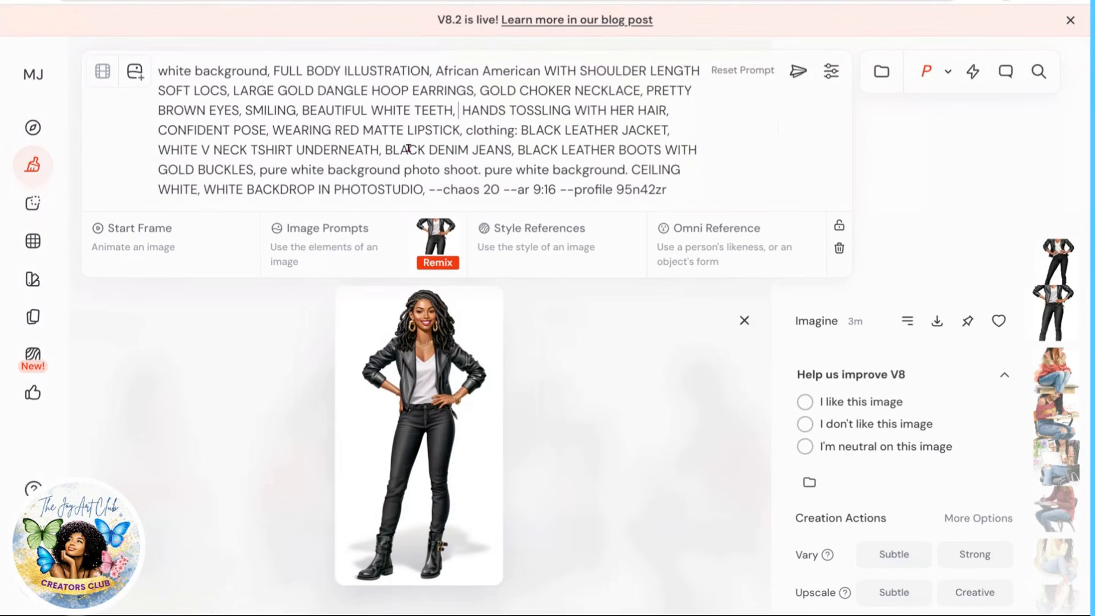
double_click(536, 130)
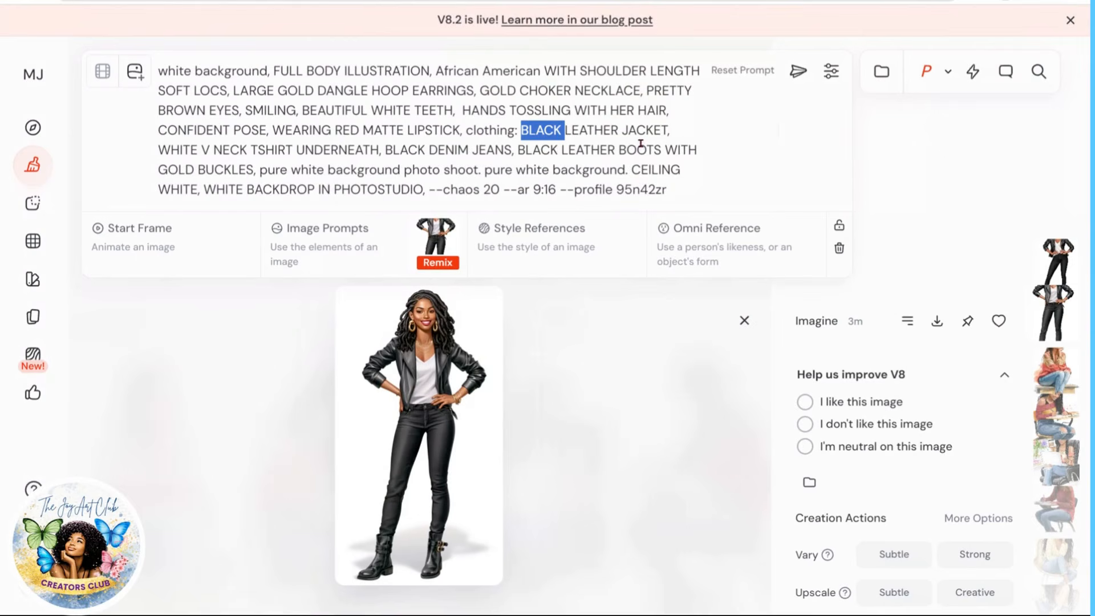
left_click(208, 150)
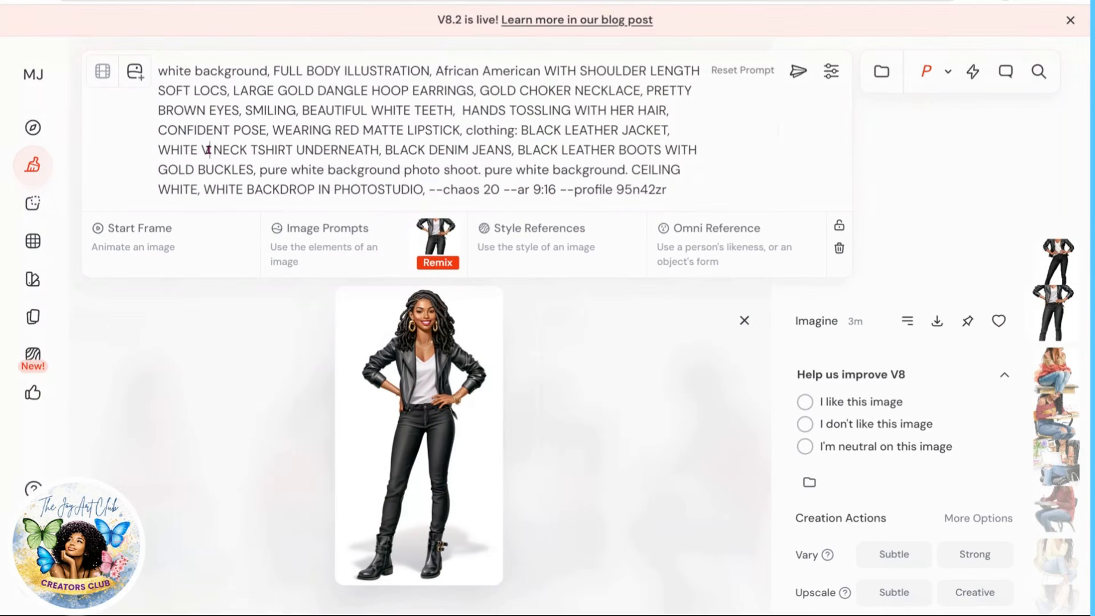
Step: Replace 'WHITE' in the T-shirt description with 'RED AND GOLD'
double_click(178, 149)
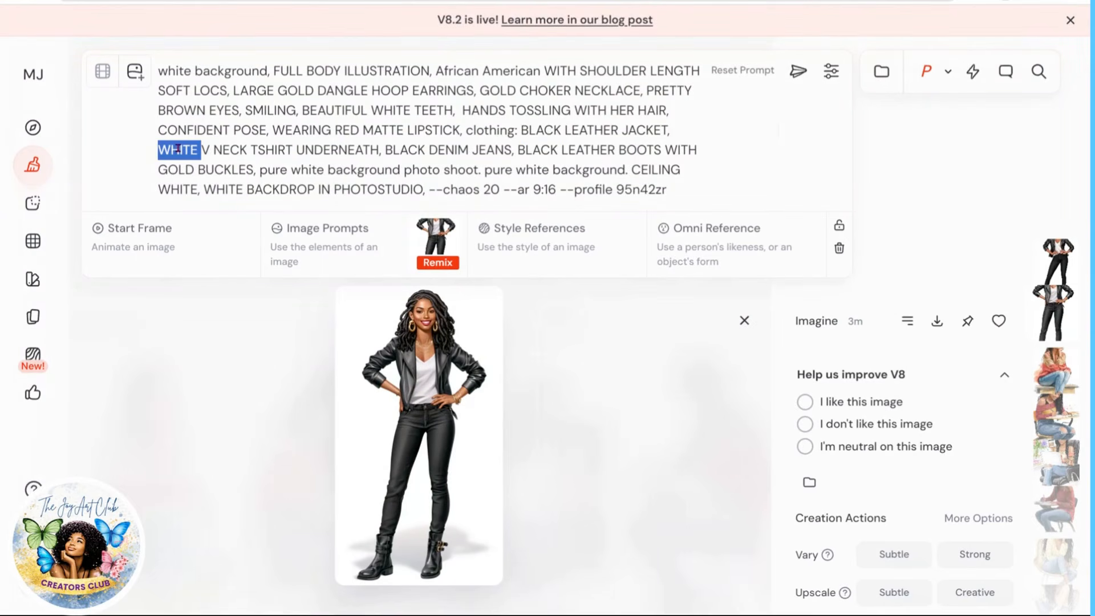
type("RED AND GOLD")
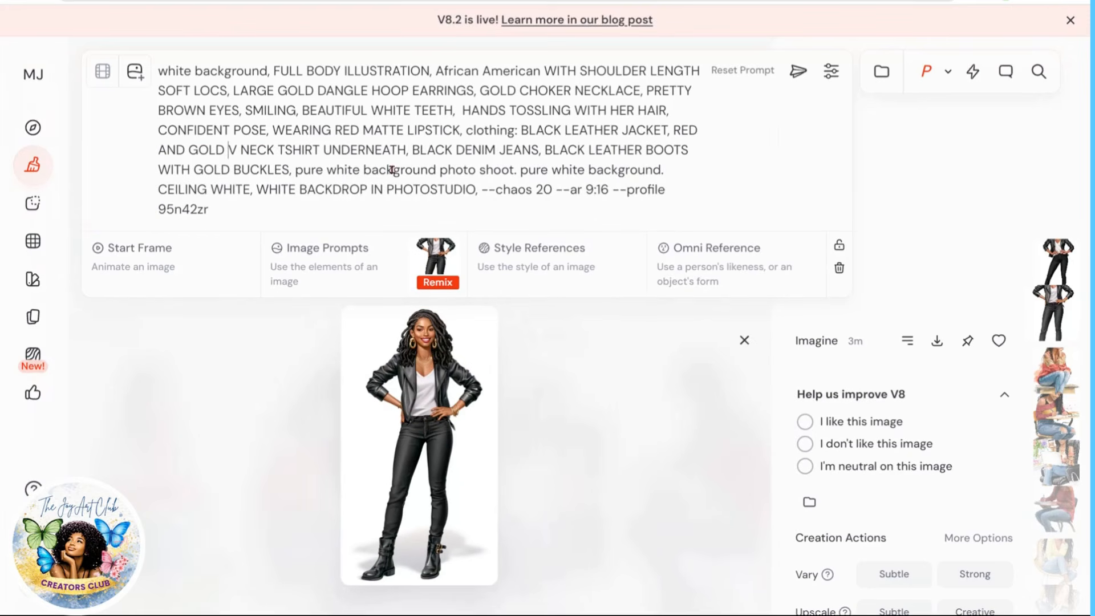
Step: Replace the jacket and T-shirt clothing with 'RED AND GOLD OFF SLEEVE SOFT FASHIONABLE SWEATER' and submit the remix prompt
left_click_drag(521, 131, 407, 155)
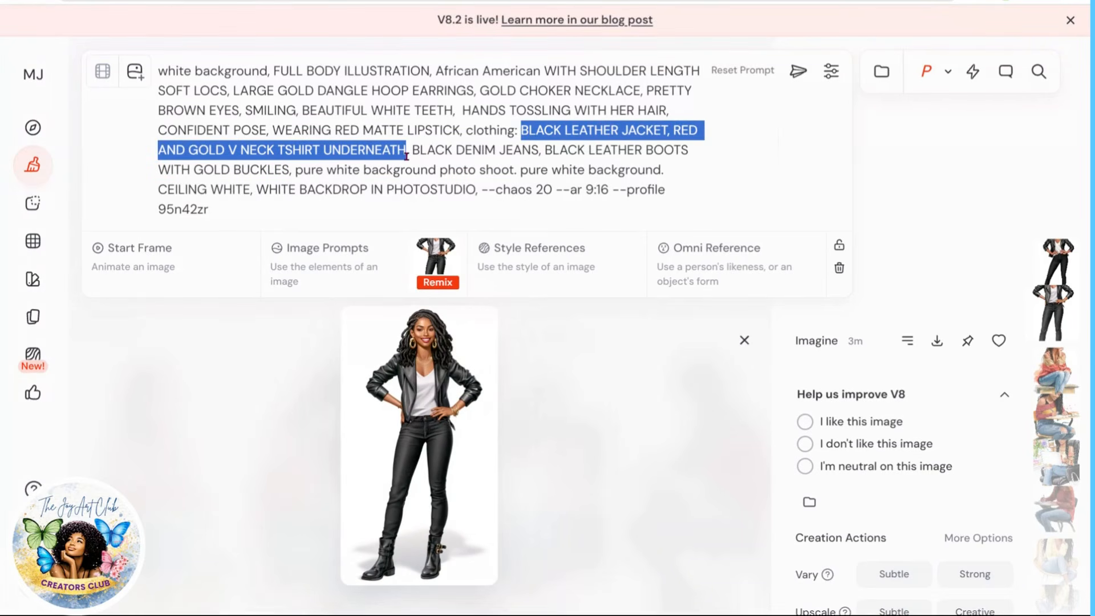
type("RED AND GOL")
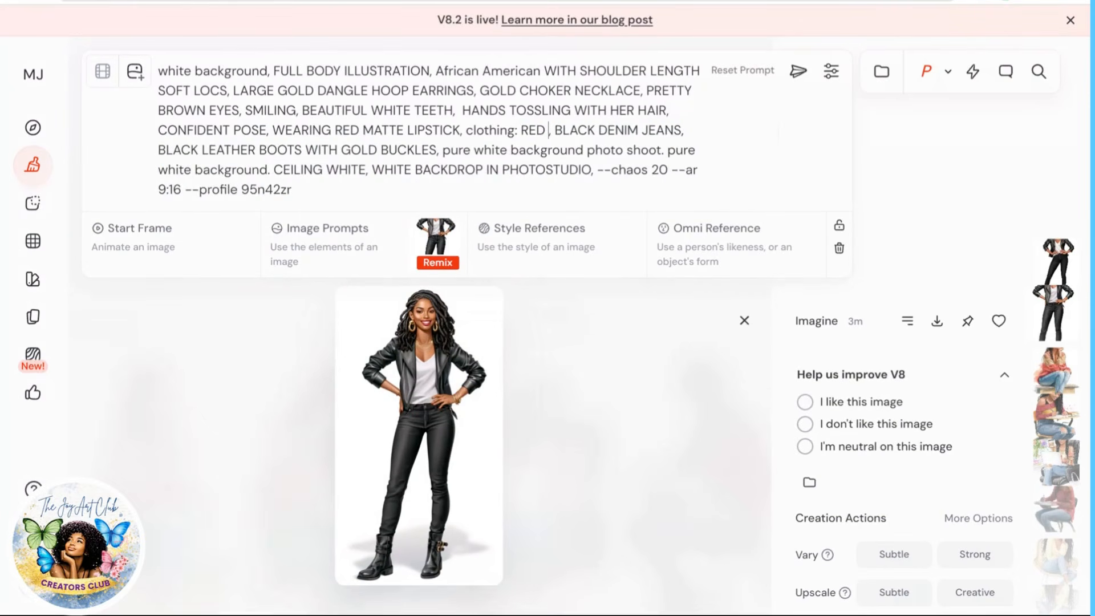
type("D OFF SLEEV")
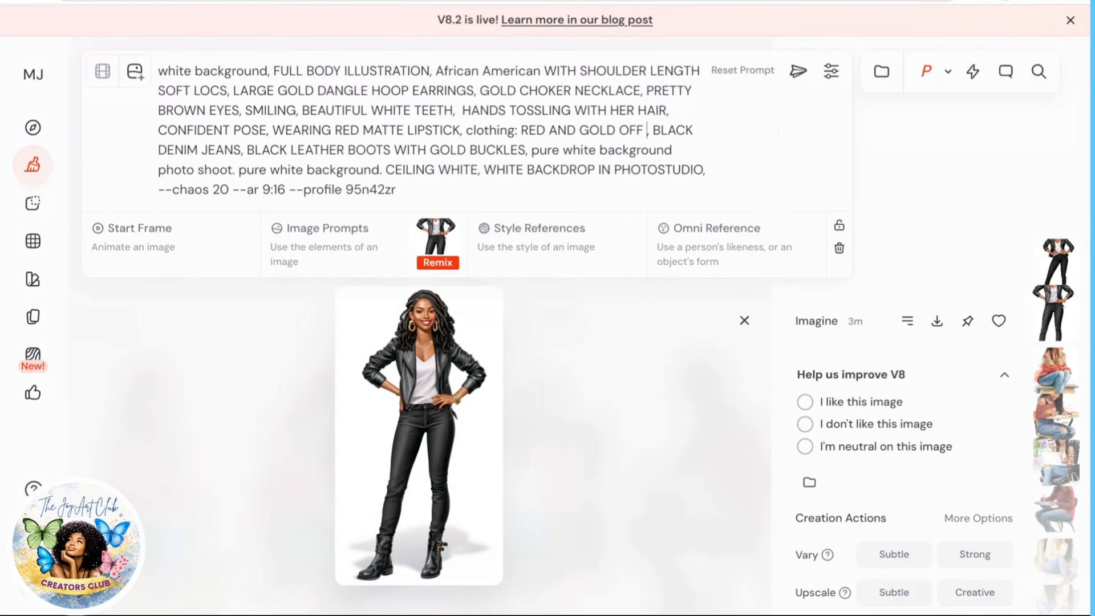
type("E ")
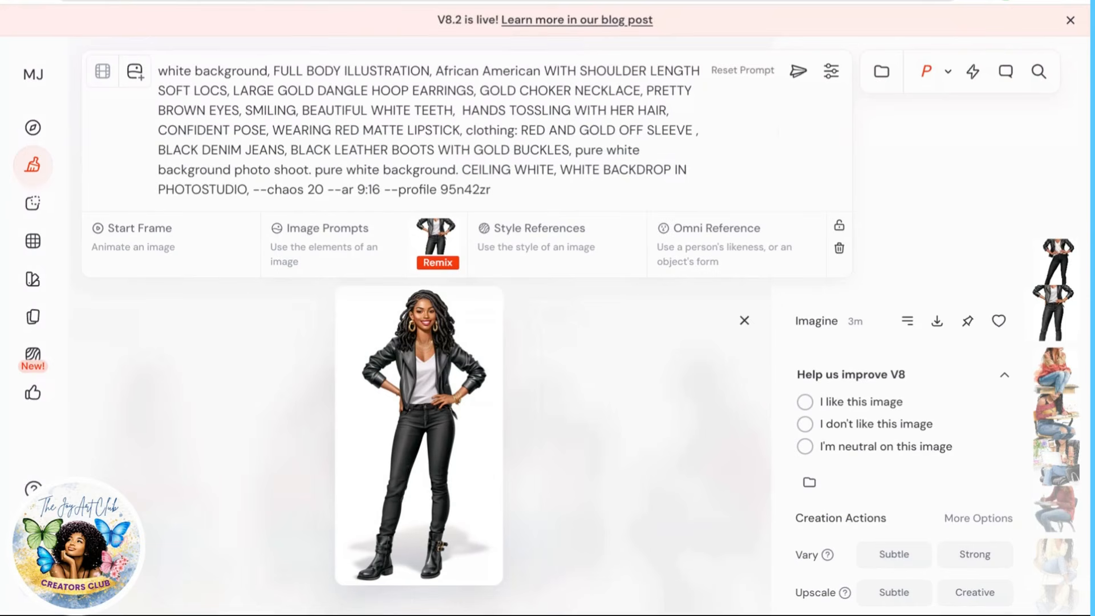
type("SOFT ")
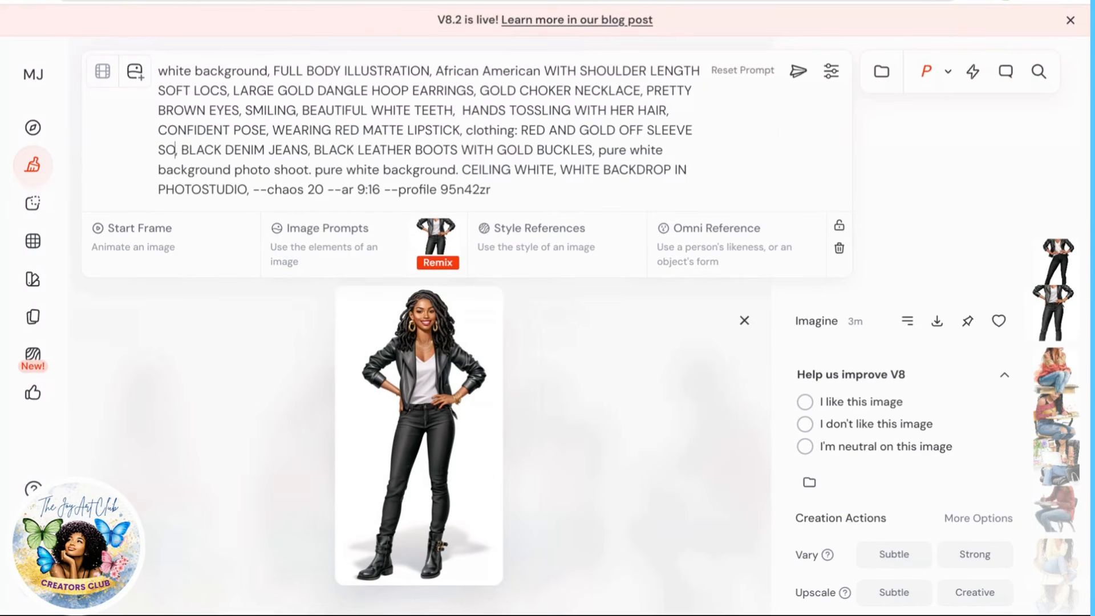
type("S")
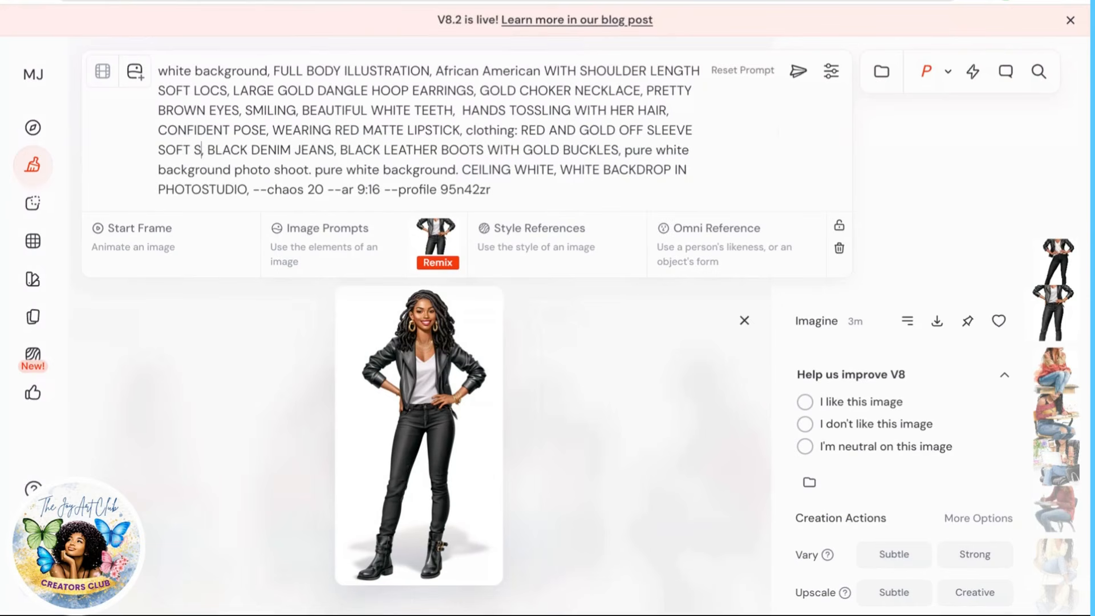
key("BackSpace")
type("FASHIONAB")
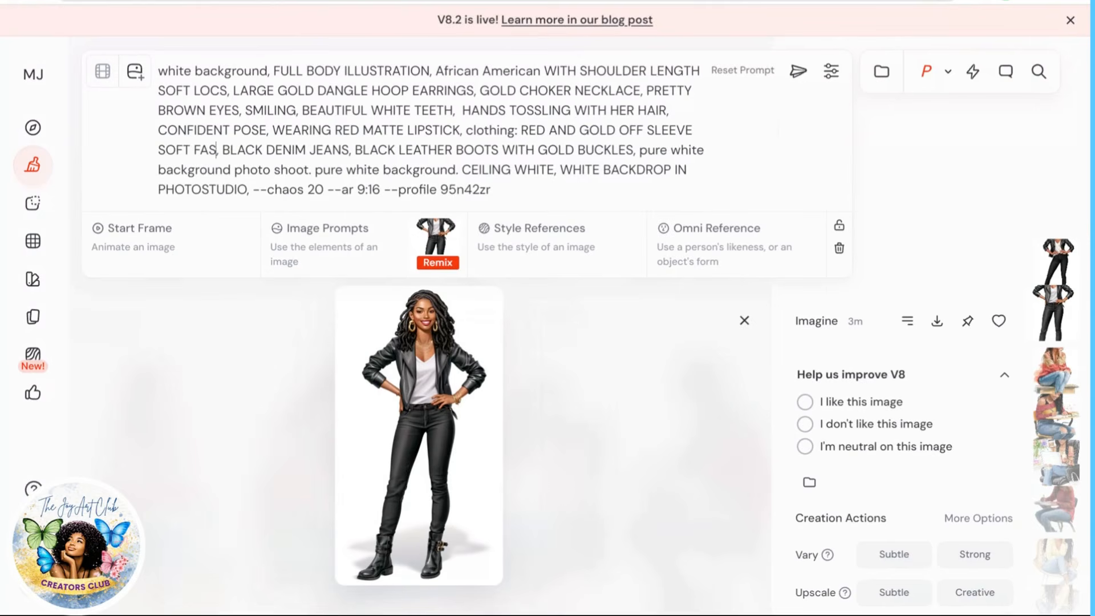
type("LE S")
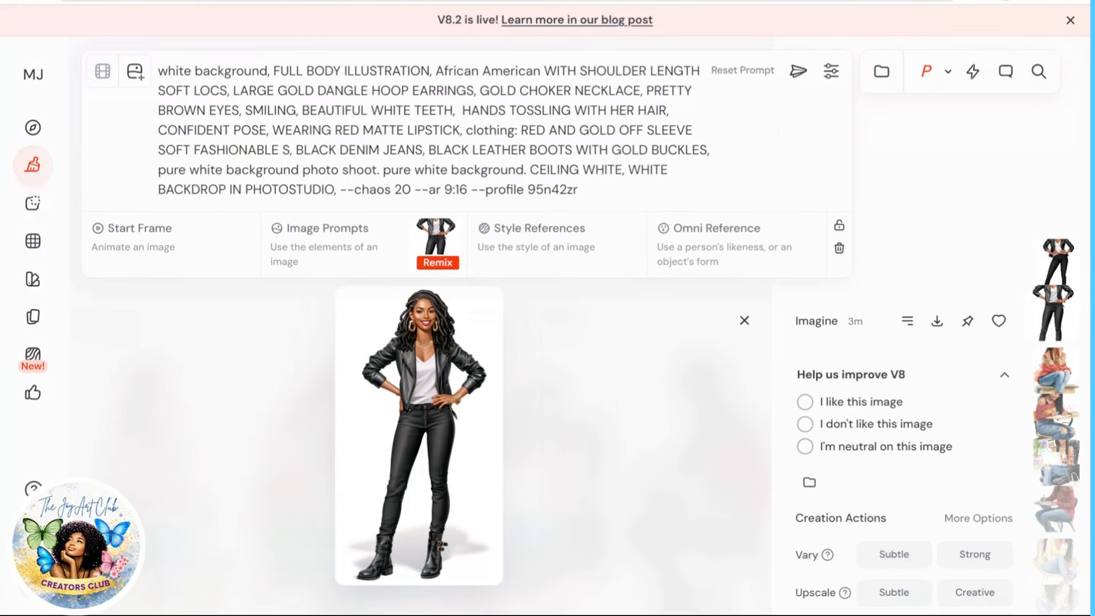
type("WEATER")
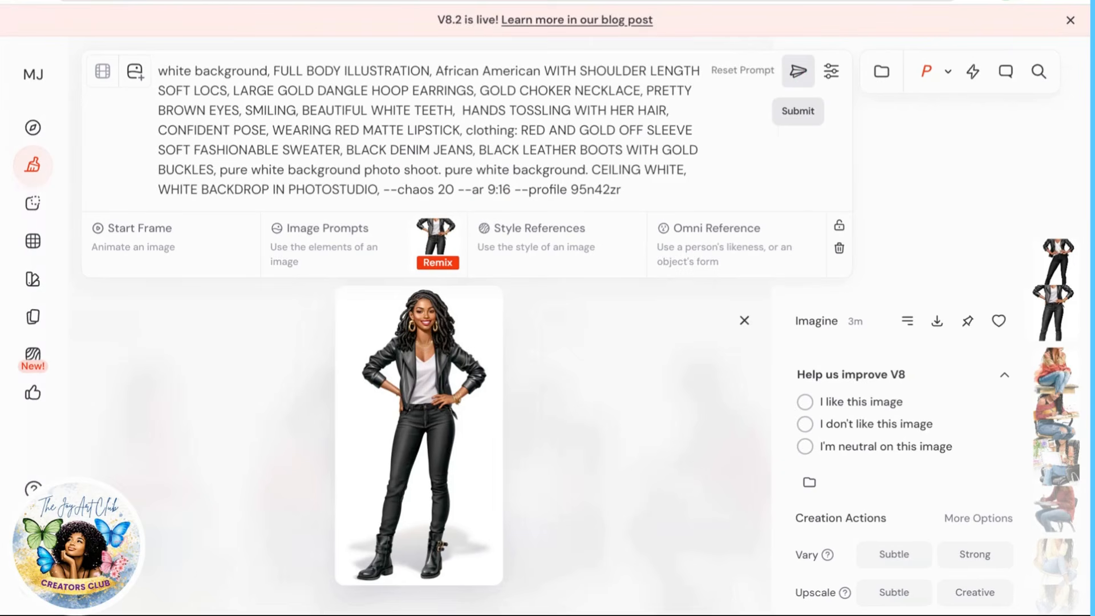
left_click(798, 70)
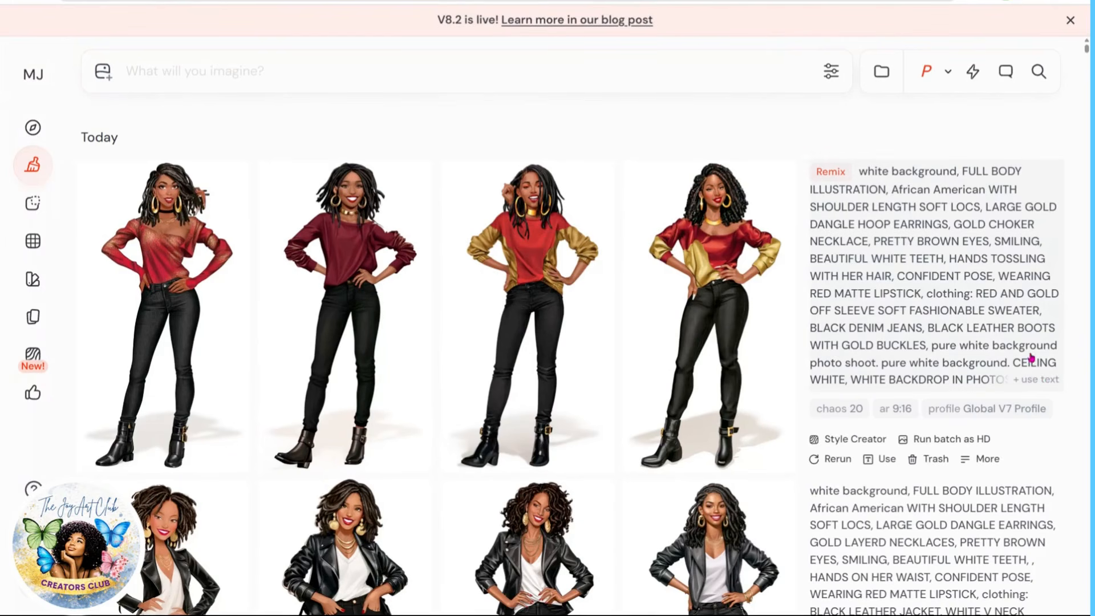
Step: Open the first remixed image and enlarge the page to examine it closely
mouse_move(173, 331)
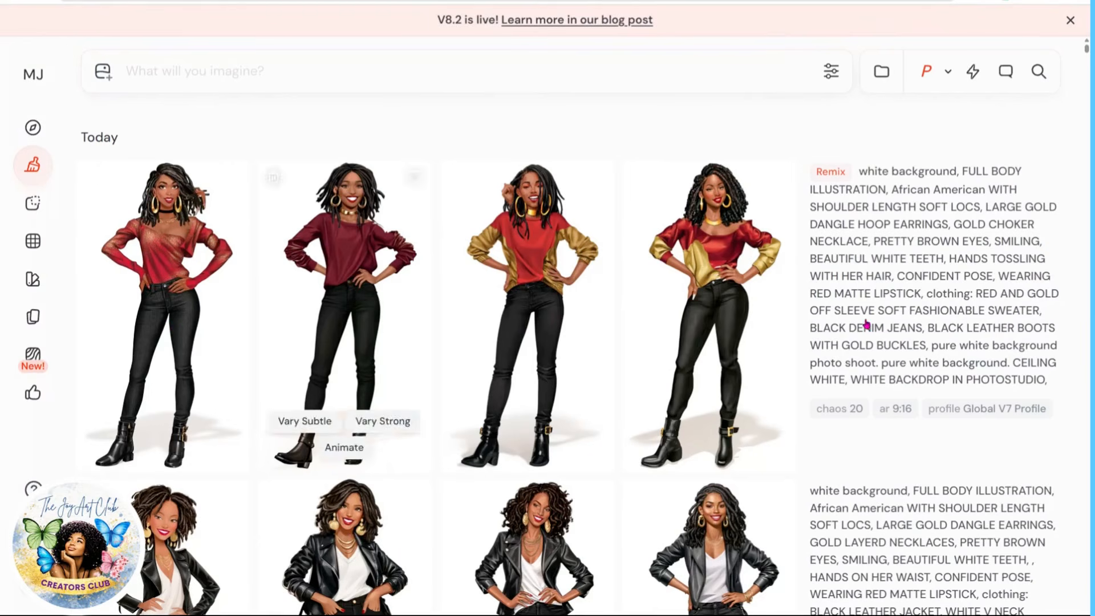
mouse_move(456, 366)
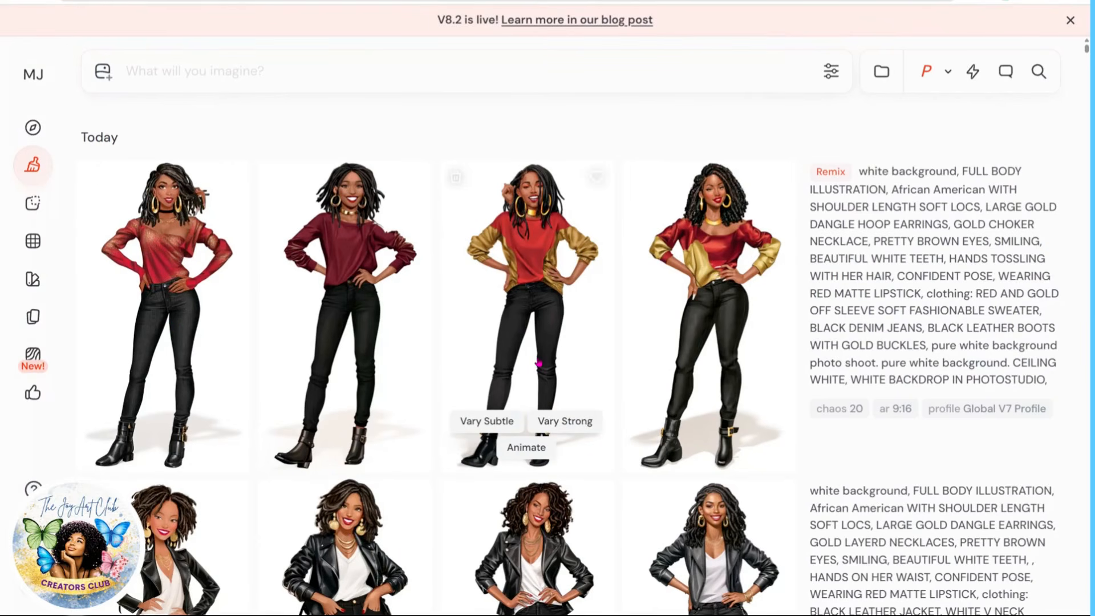
mouse_move(401, 344)
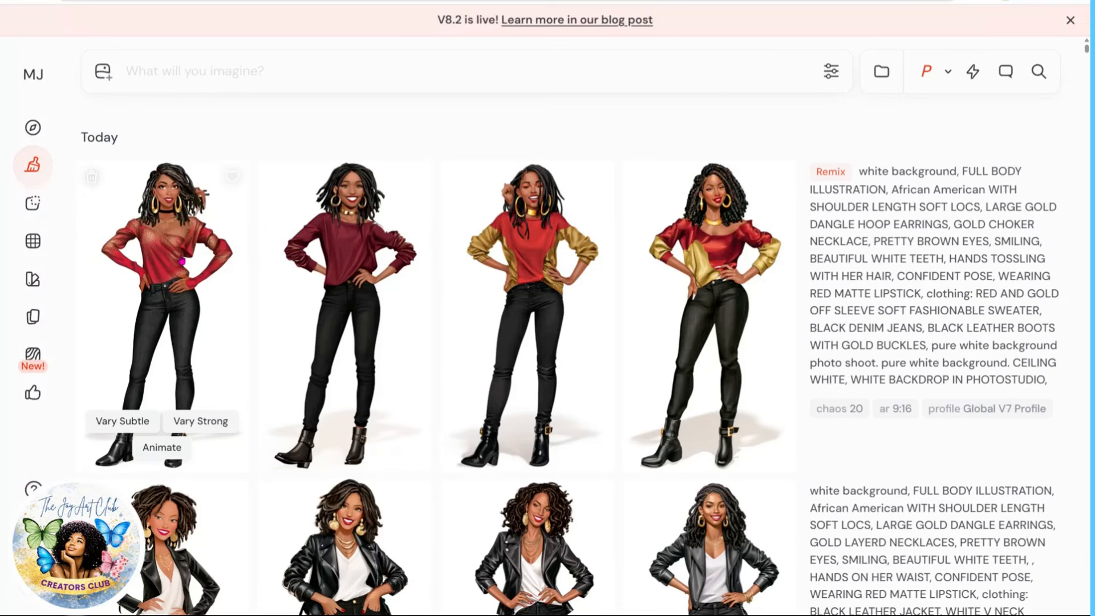
left_click(181, 261)
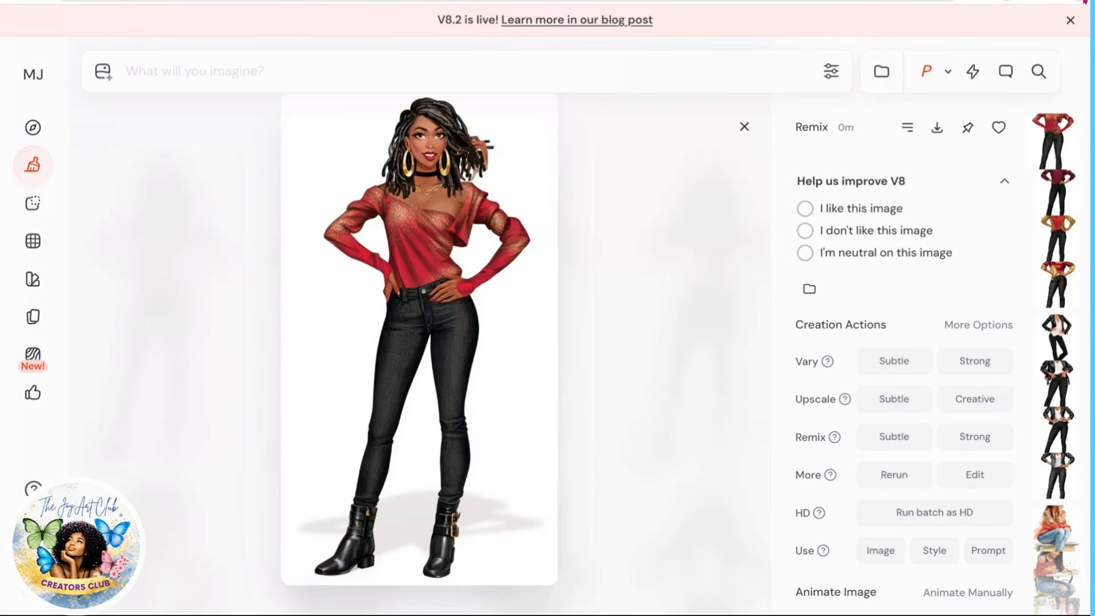
key("ctrl+plus")
key("ctrl+plus")
key("ctrl+plus")
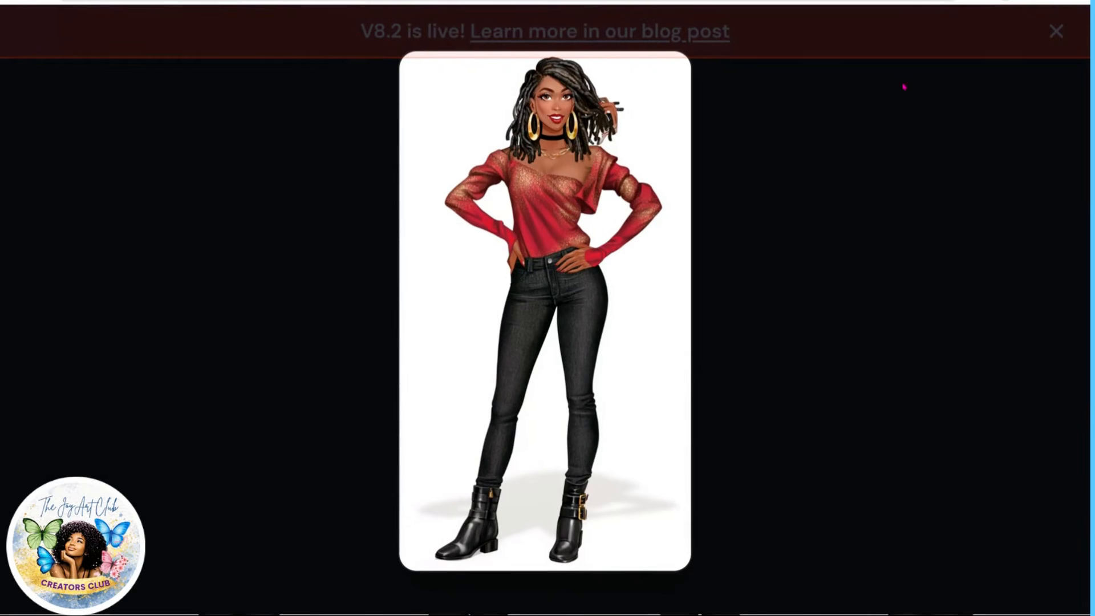
left_click(1043, 67)
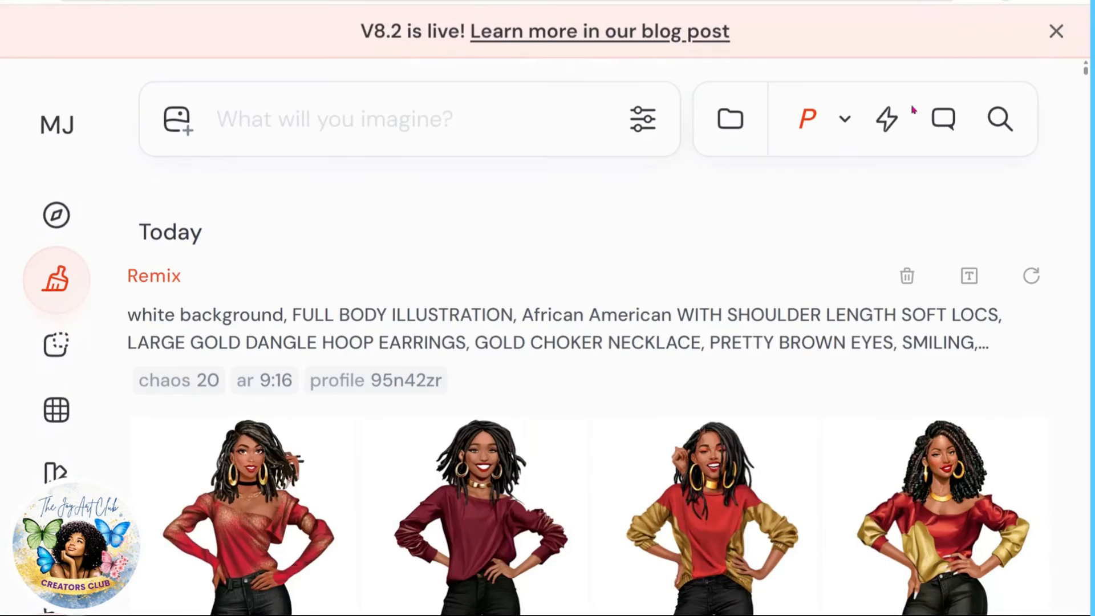
Step: Review the other remix results in the viewer and rerun the same remix prompt for a new set
scroll(635, 313, "down", 1)
scroll(571, 370, "down", 1)
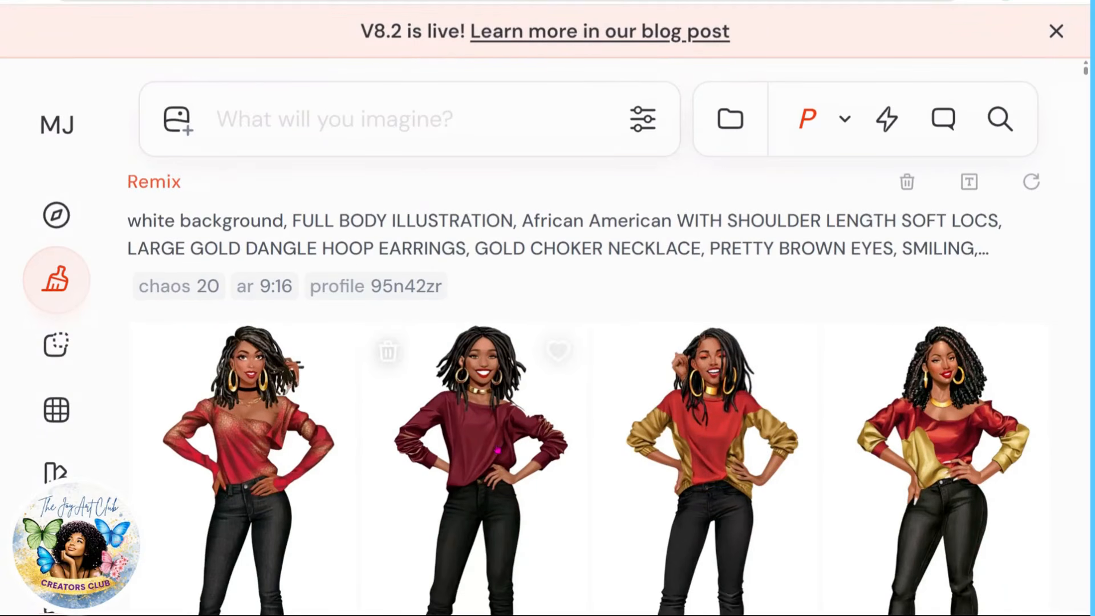
scroll(493, 450, "down", 1)
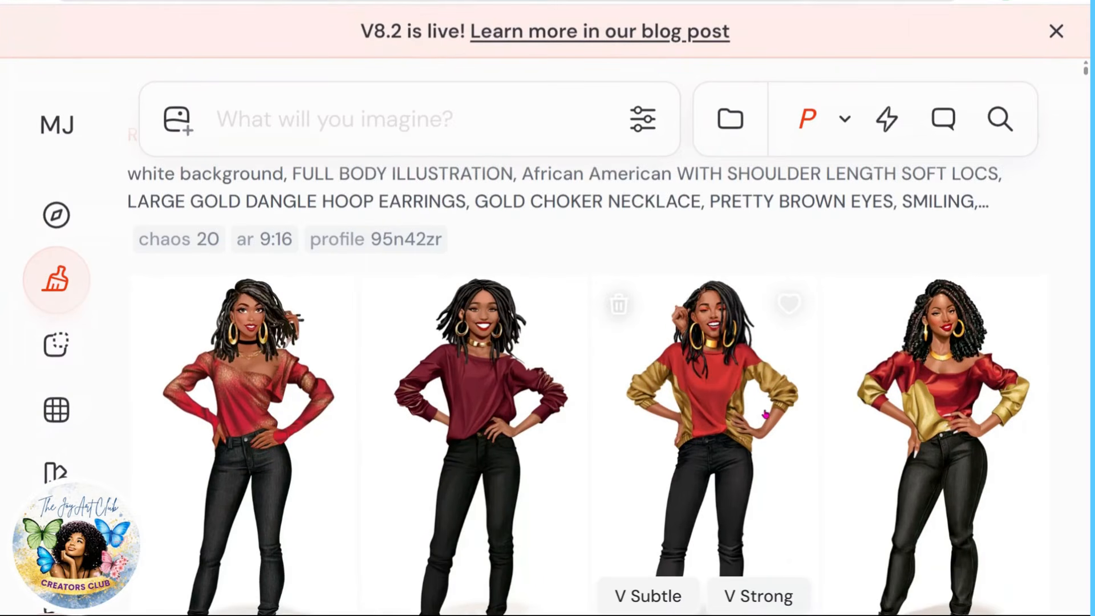
scroll(941, 425, "down", 1)
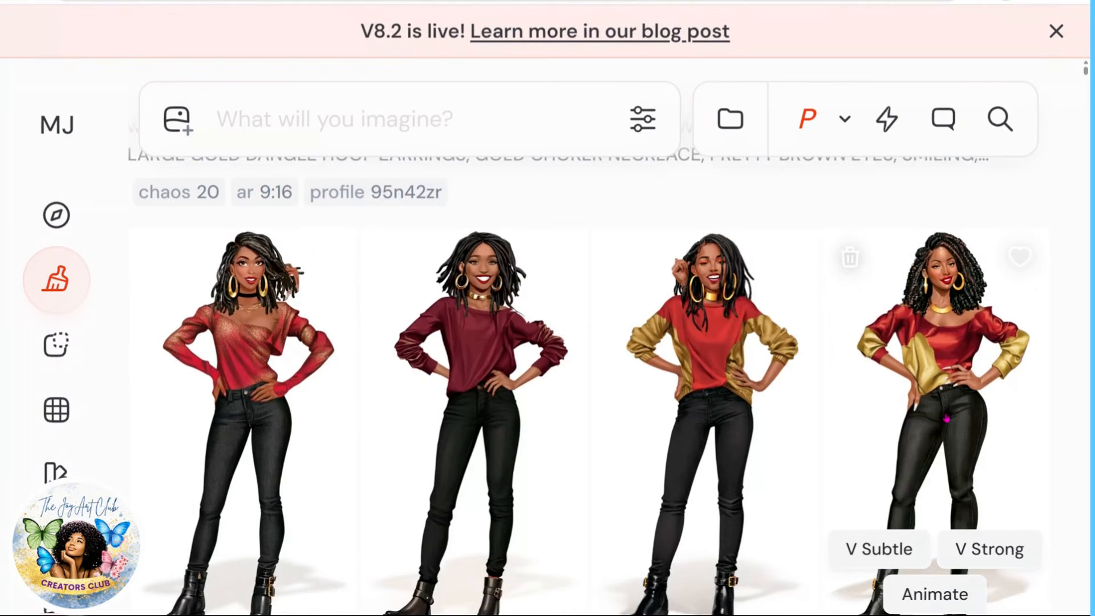
scroll(946, 419, "up", 4)
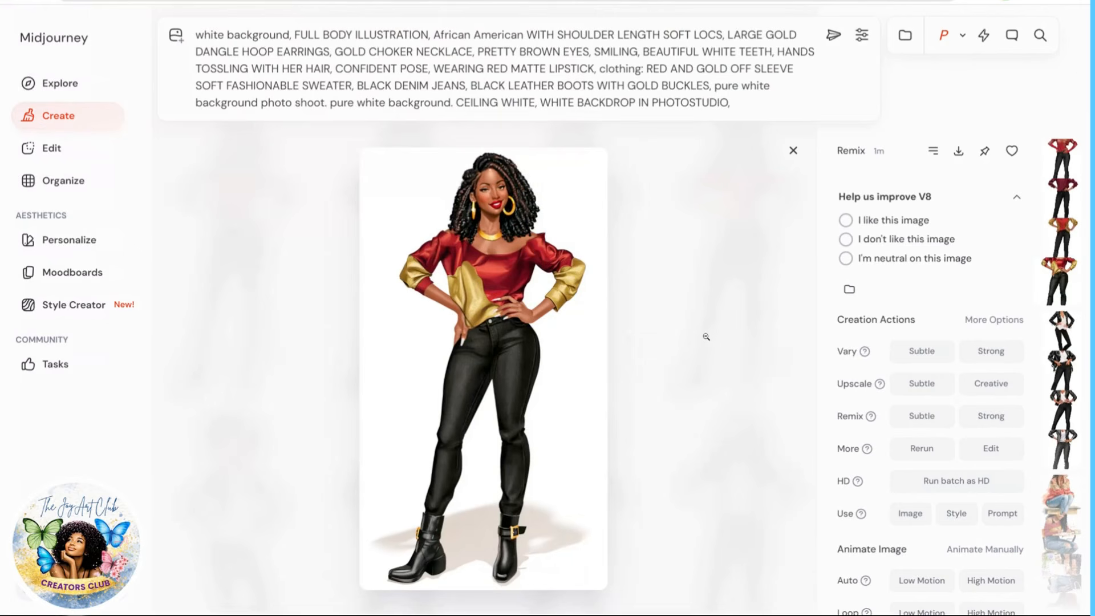
scroll(708, 337, "down", 1)
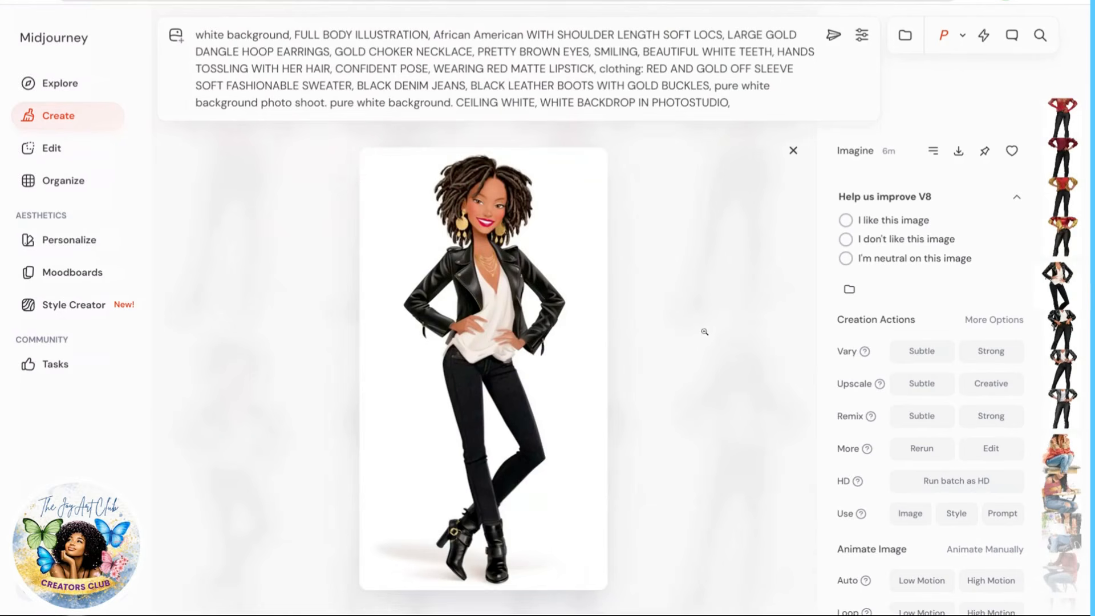
scroll(705, 332, "down", 1)
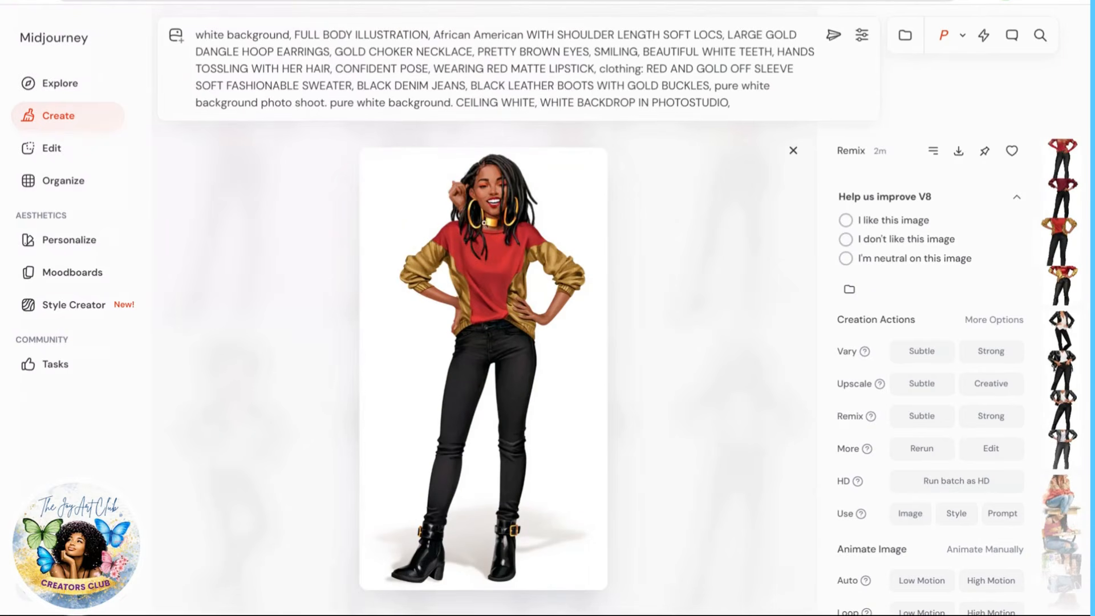
left_click(793, 151)
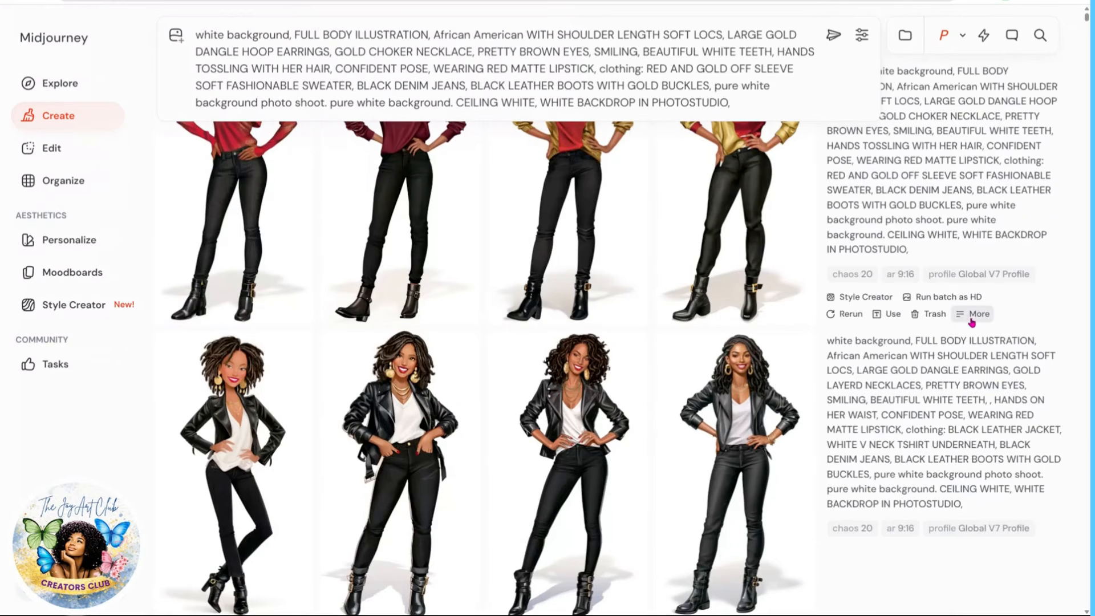
scroll(969, 318, "up", 3)
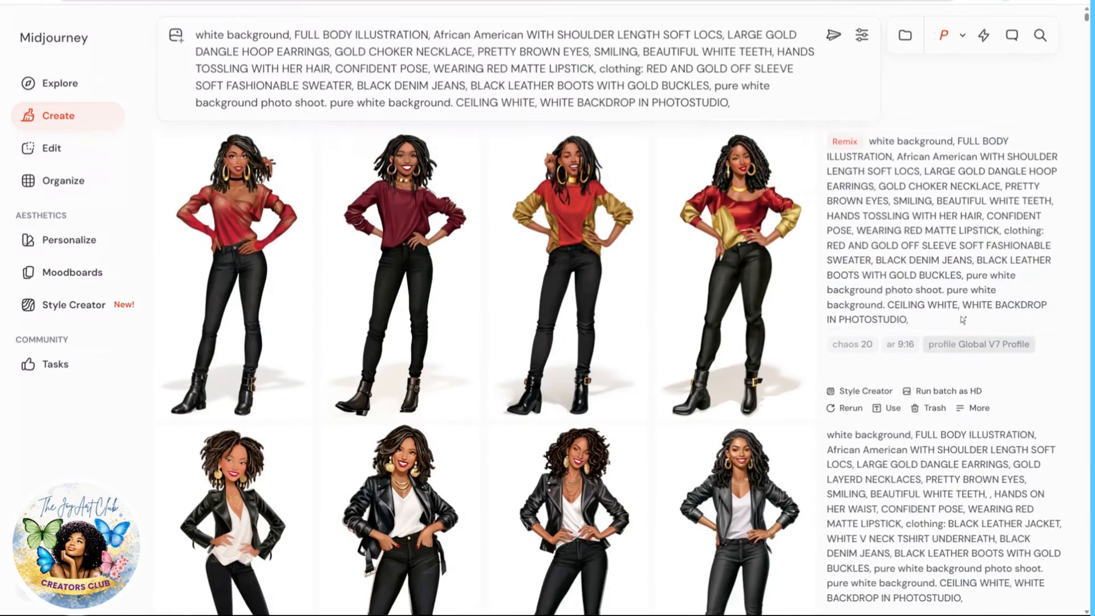
left_click(852, 408)
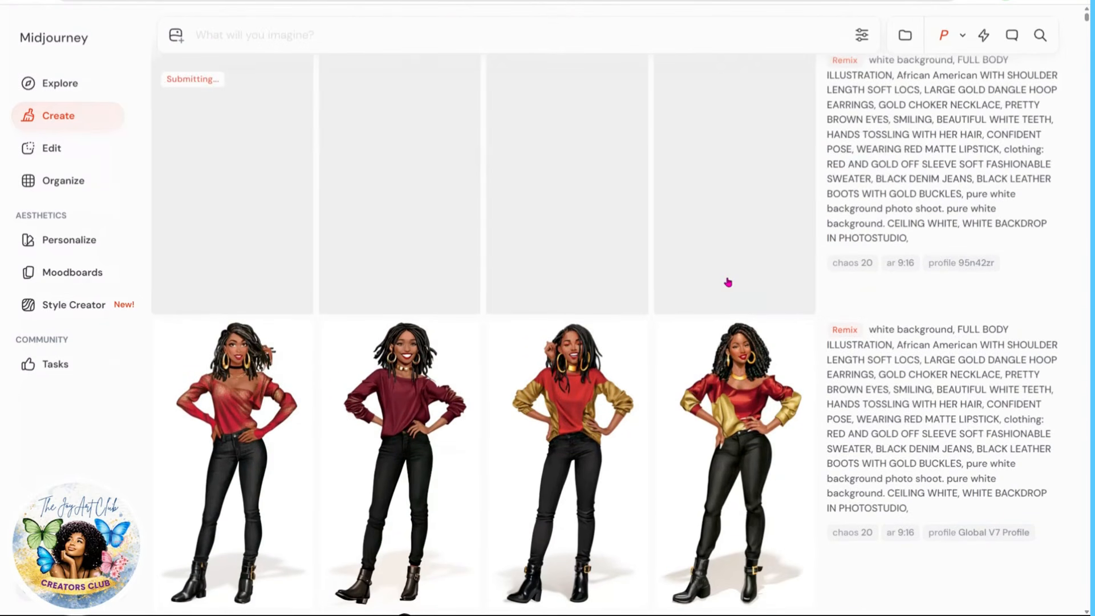
Step: Open the new rerun images one by one and review them in the viewer
scroll(717, 269, "up", 1)
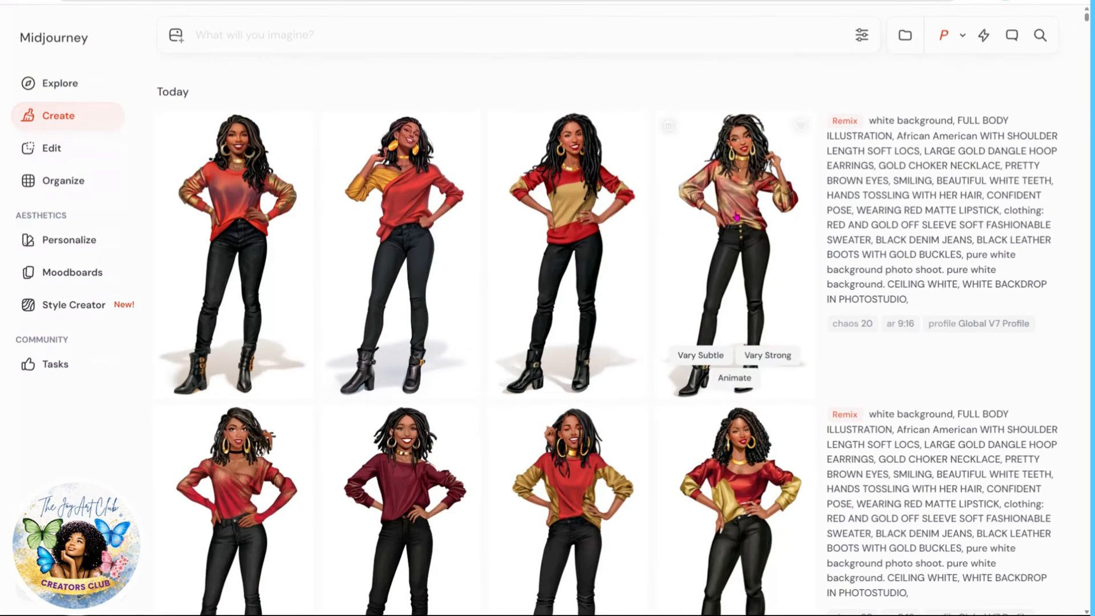
left_click(244, 211)
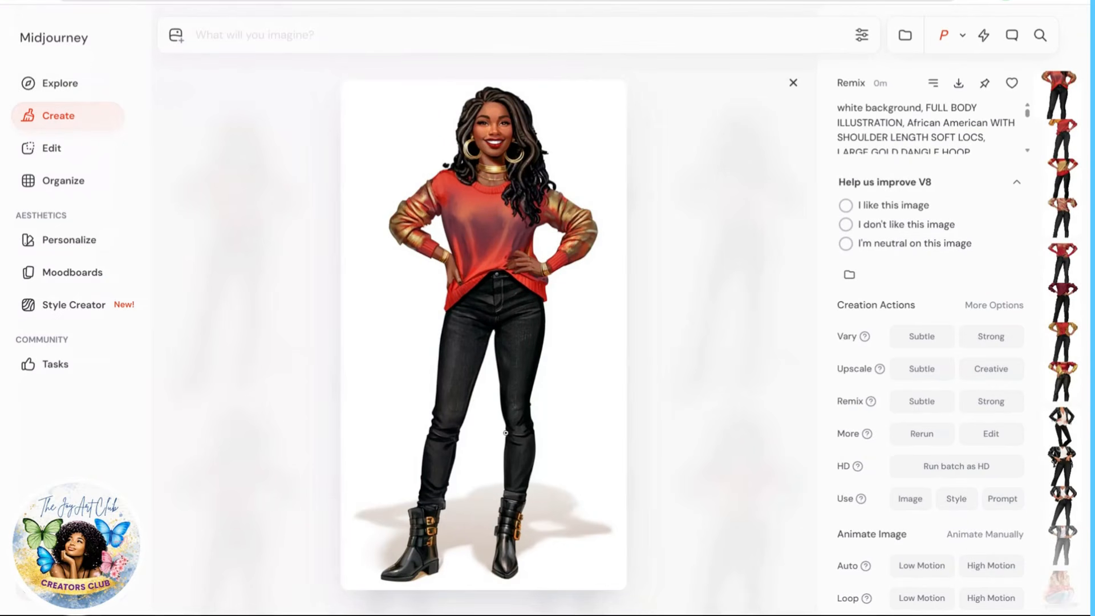
scroll(505, 436, "down", 1)
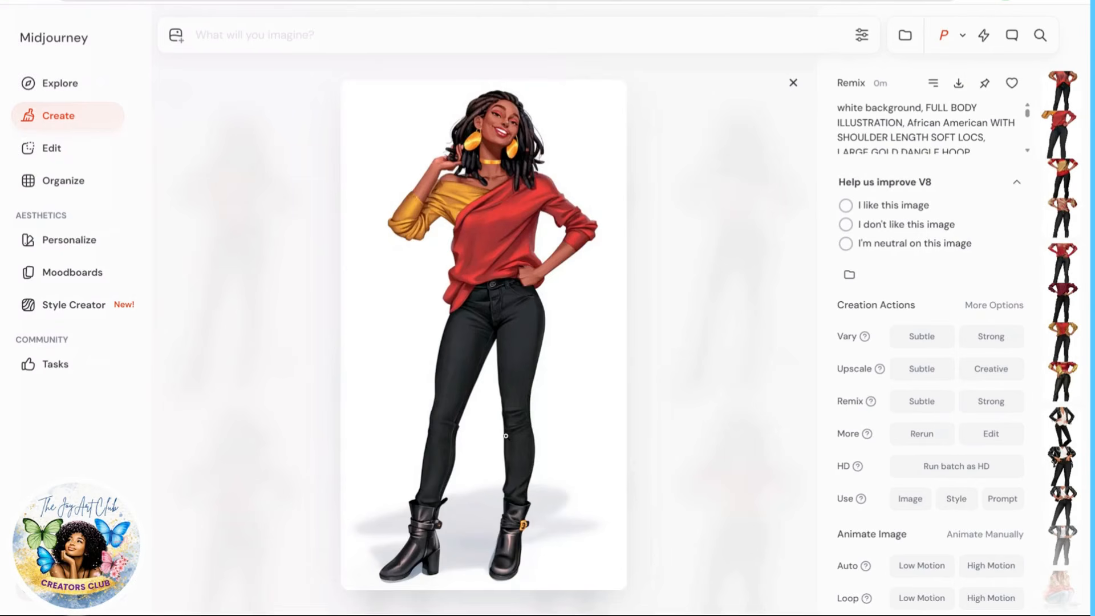
scroll(501, 430, "up", 1)
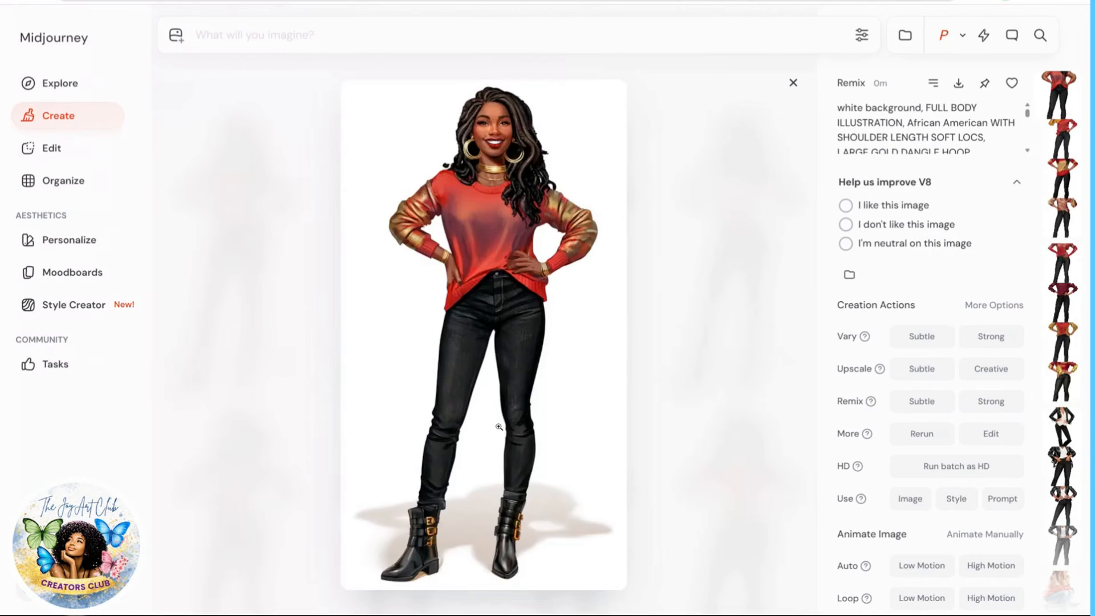
scroll(520, 313, "down", 1)
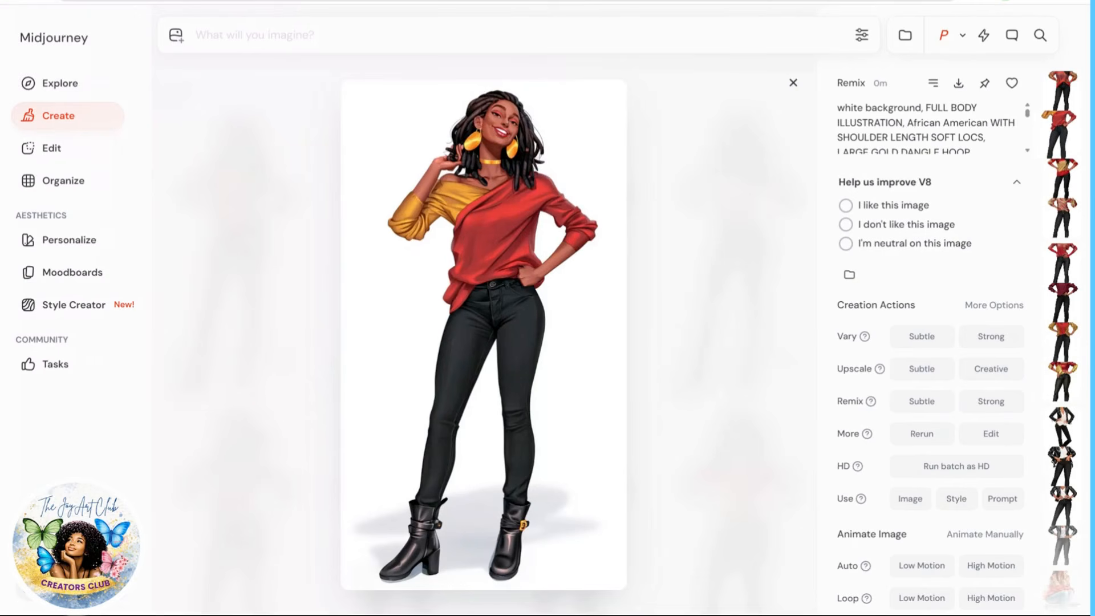
scroll(521, 313, "up", 1)
scroll(521, 313, "down", 1)
scroll(520, 313, "down", 1)
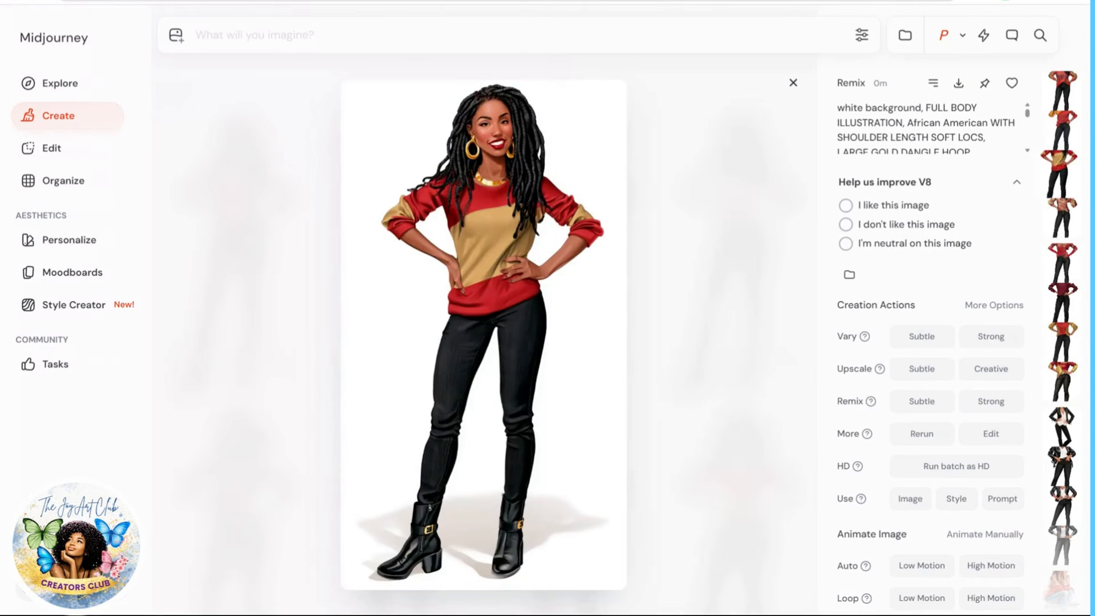
scroll(520, 313, "down", 1)
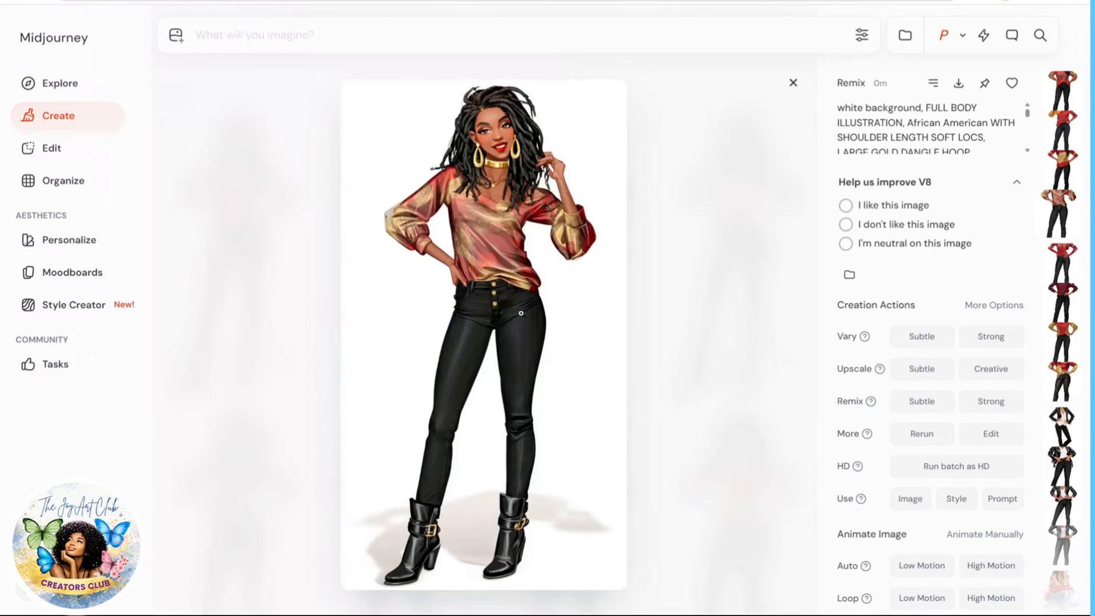
left_click(792, 83)
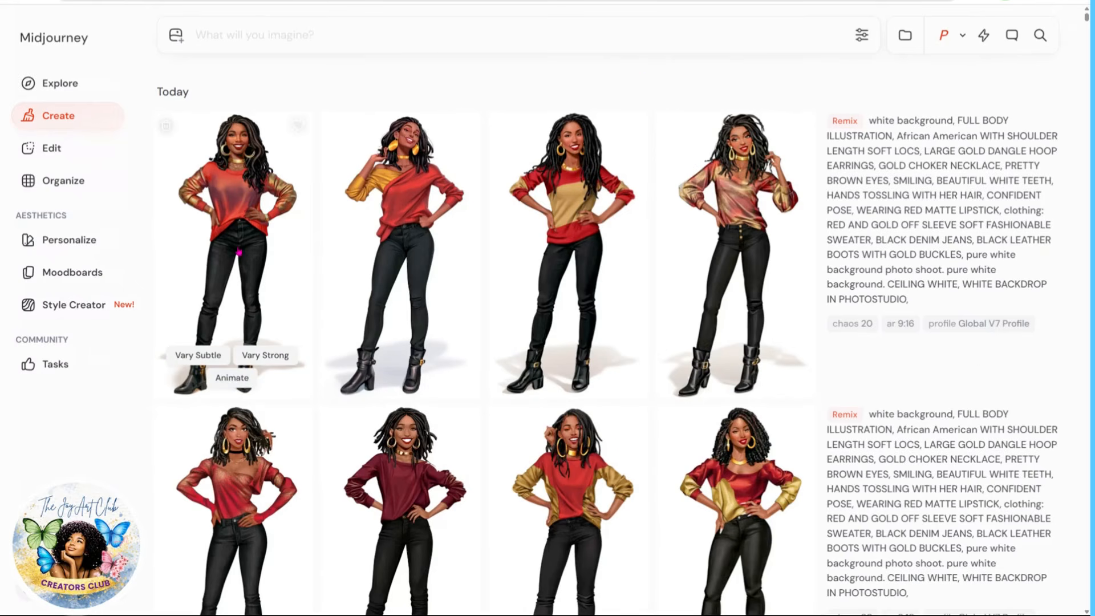
Step: Save the first and fourth images of the new red-and-gold sweater set to the computer
right_click(244, 245)
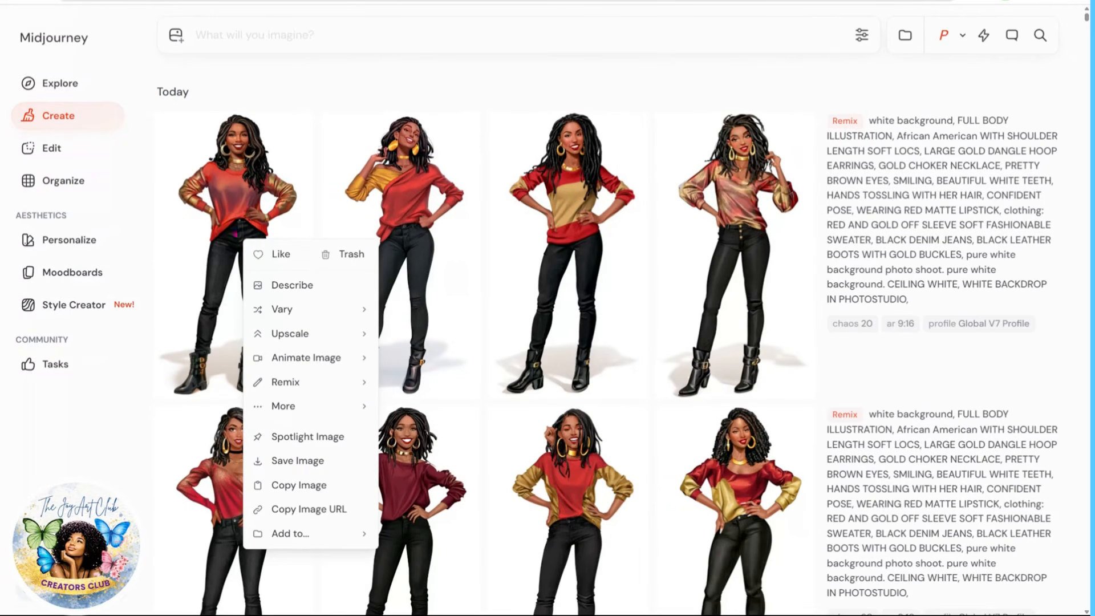
left_click(292, 460)
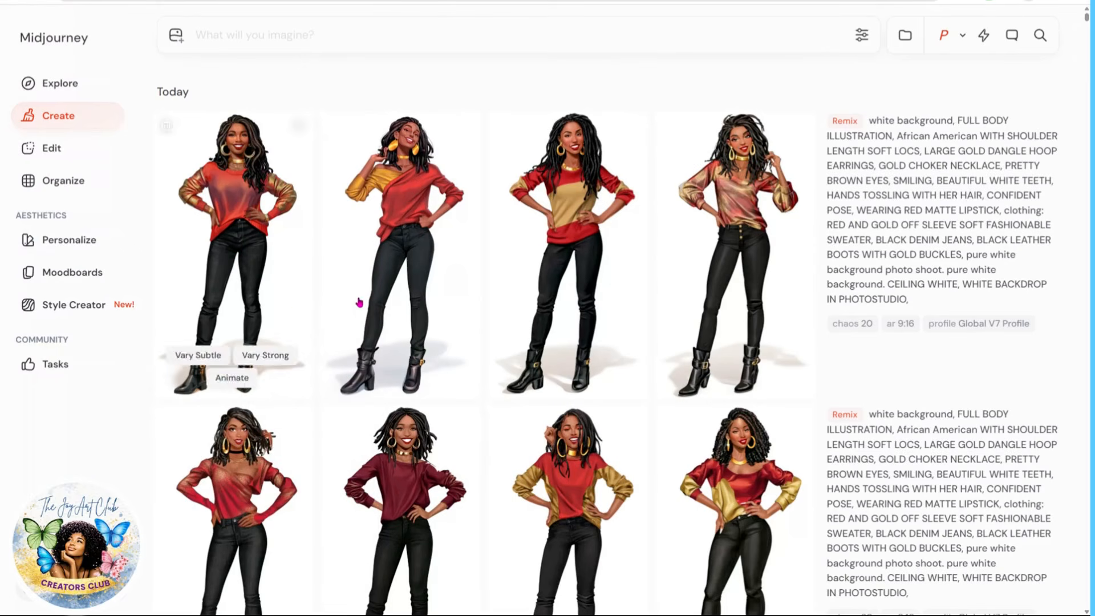
right_click(745, 210)
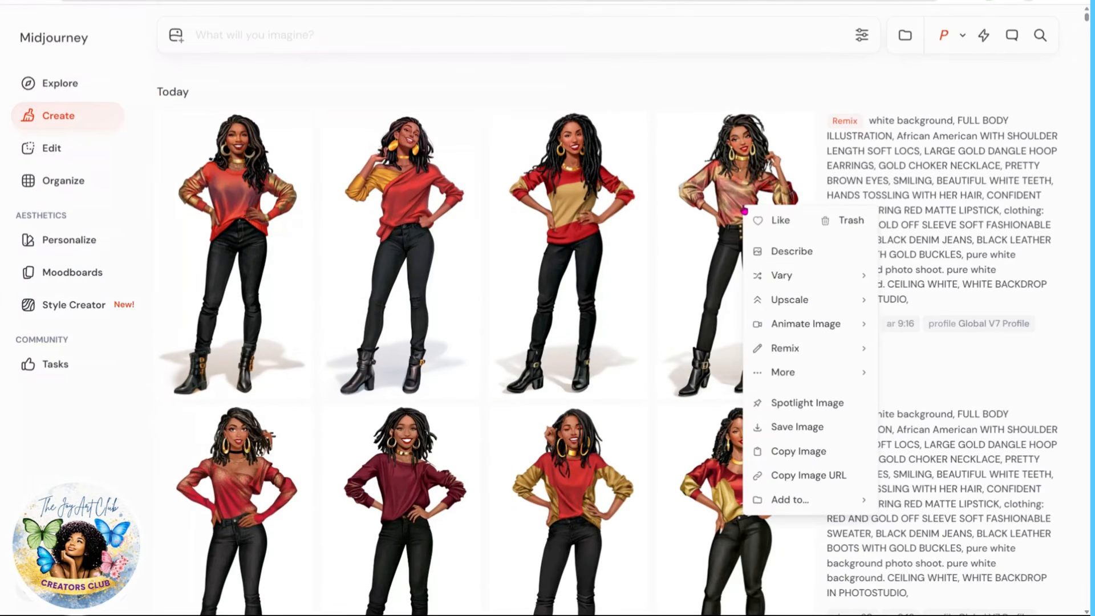
left_click(813, 433)
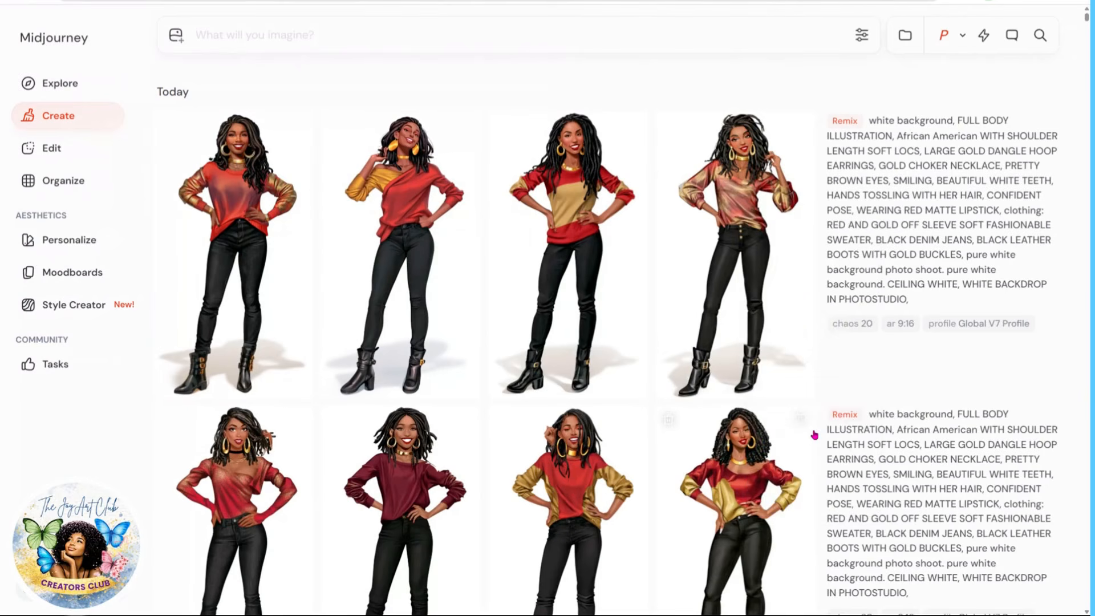
Step: Save the maroon sweater image from the second remix set to the computer
scroll(496, 448, "down", 2)
scroll(401, 424, "down", 1)
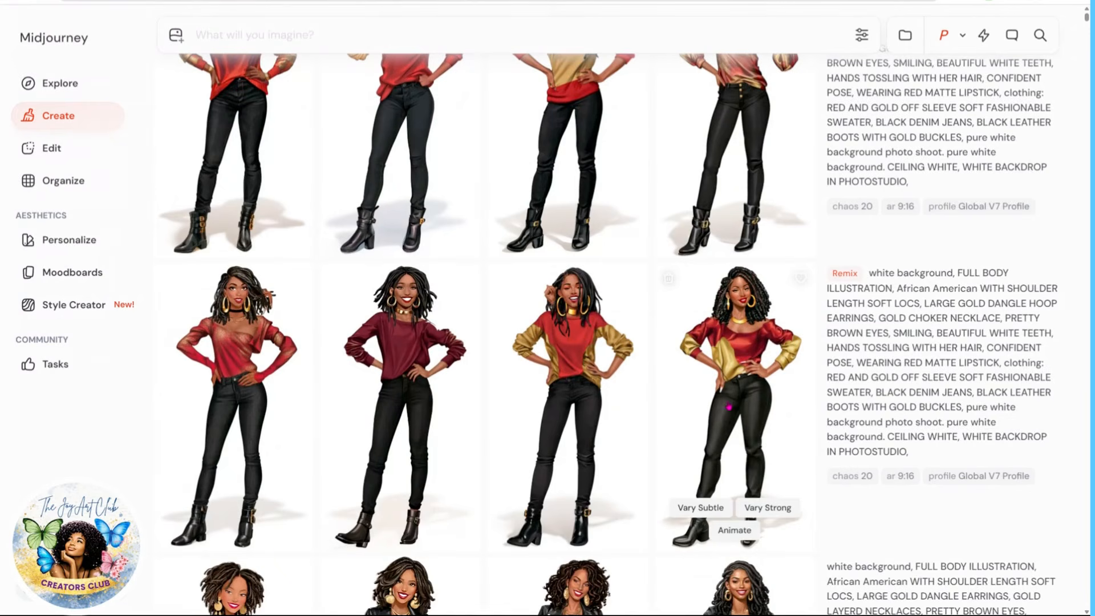
scroll(740, 399, "up", 2)
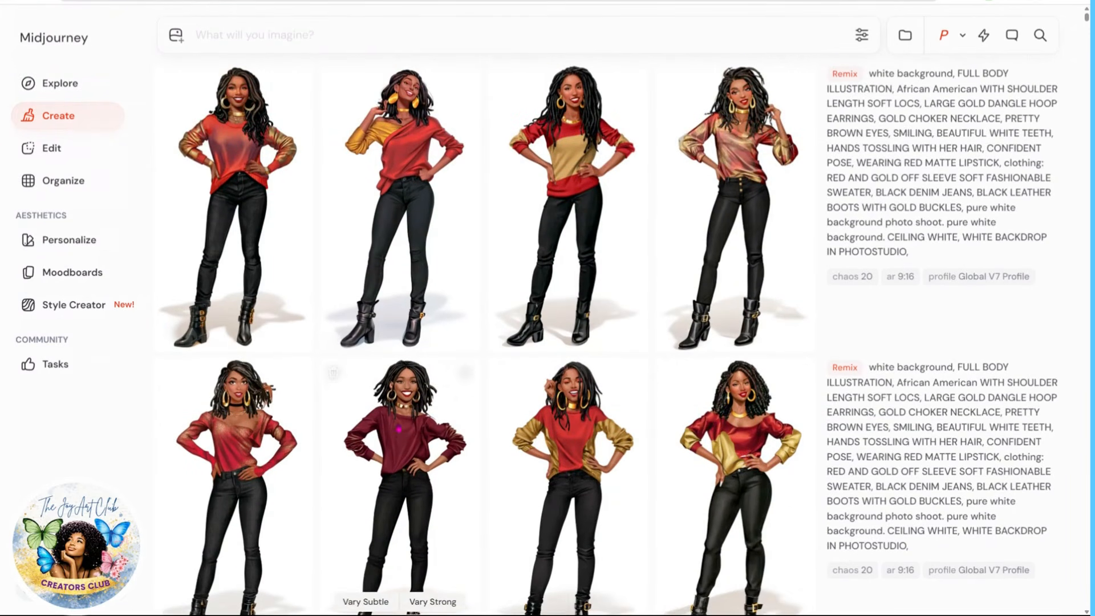
right_click(398, 441)
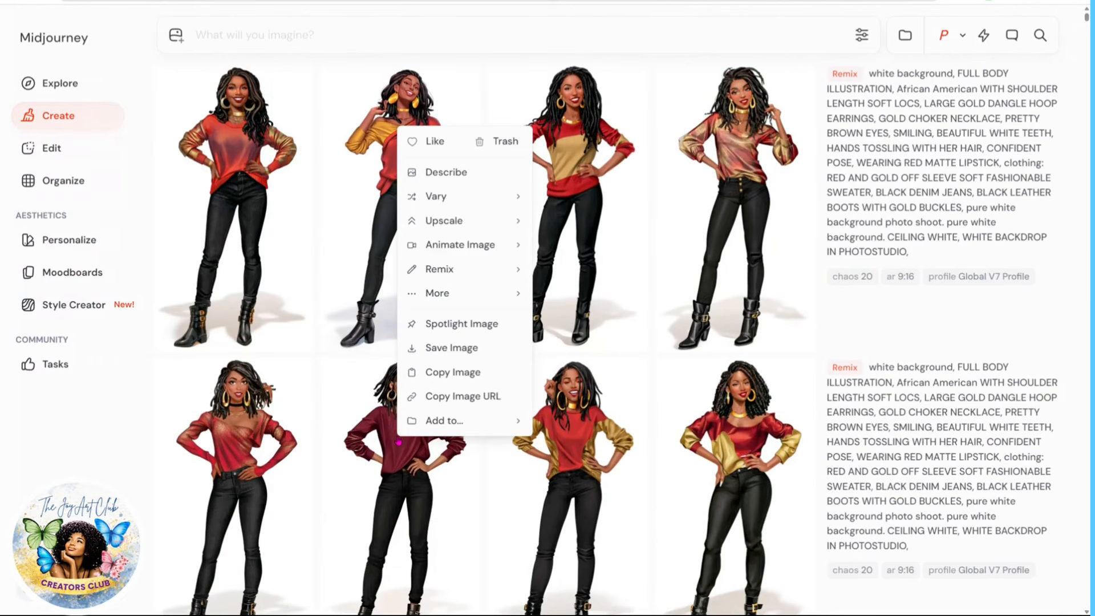
left_click(442, 345)
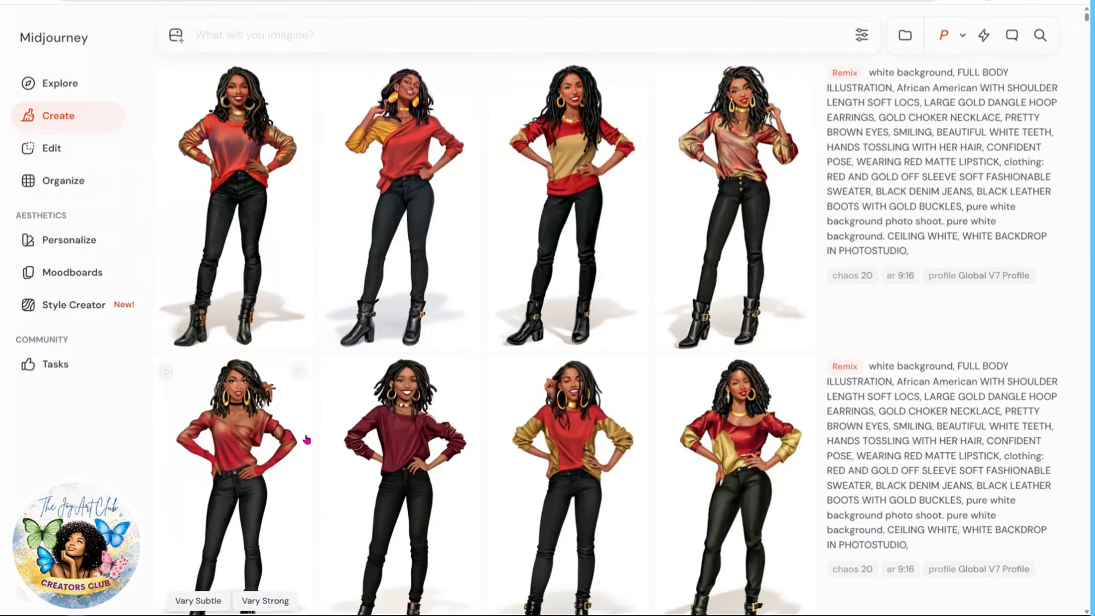
Step: Open the fourth image of the original leather-jacket set, save it, and close the viewer
scroll(305, 440, "down", 2)
scroll(614, 467, "down", 6)
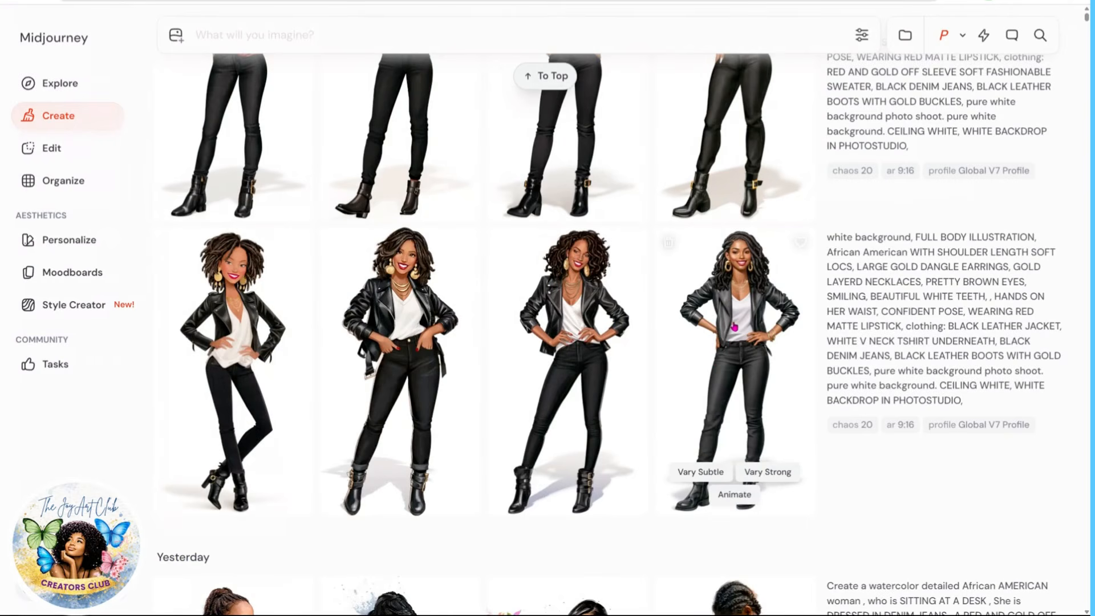
left_click(744, 351)
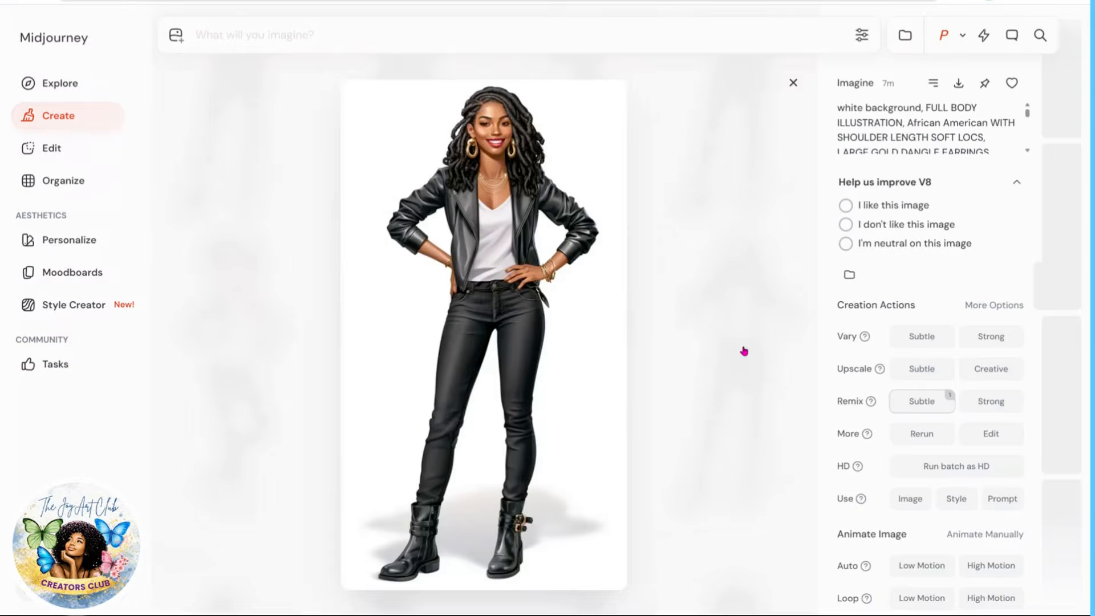
right_click(530, 298)
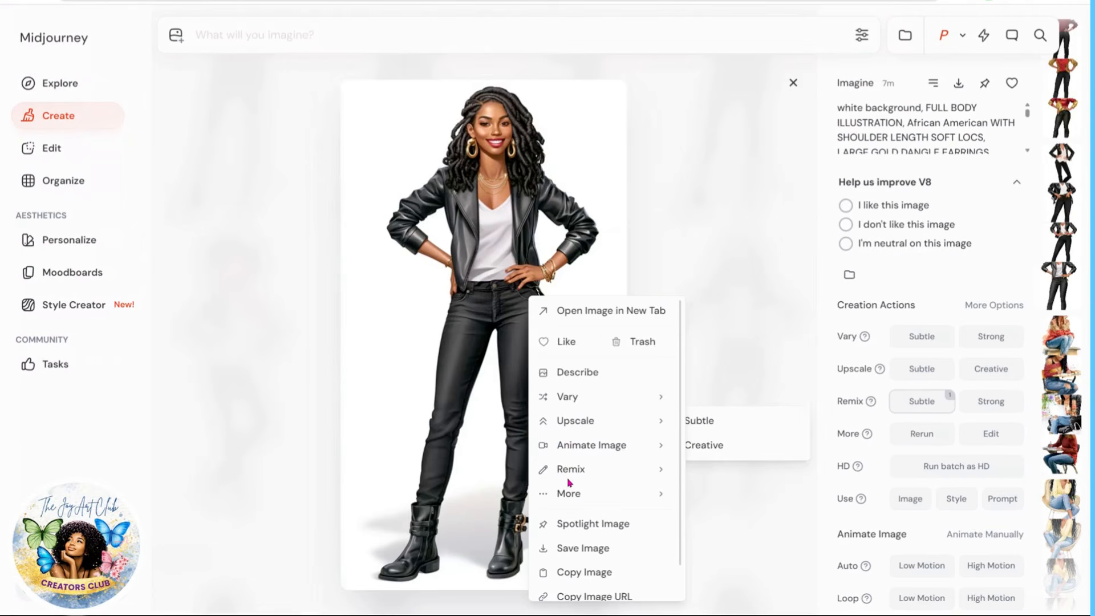
left_click(572, 547)
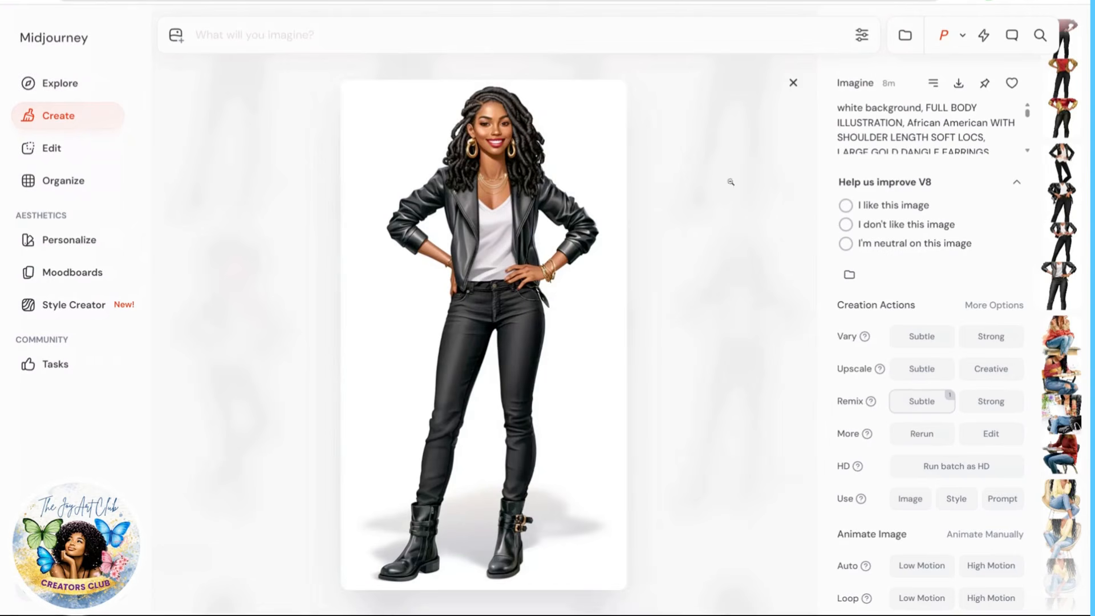
left_click(791, 83)
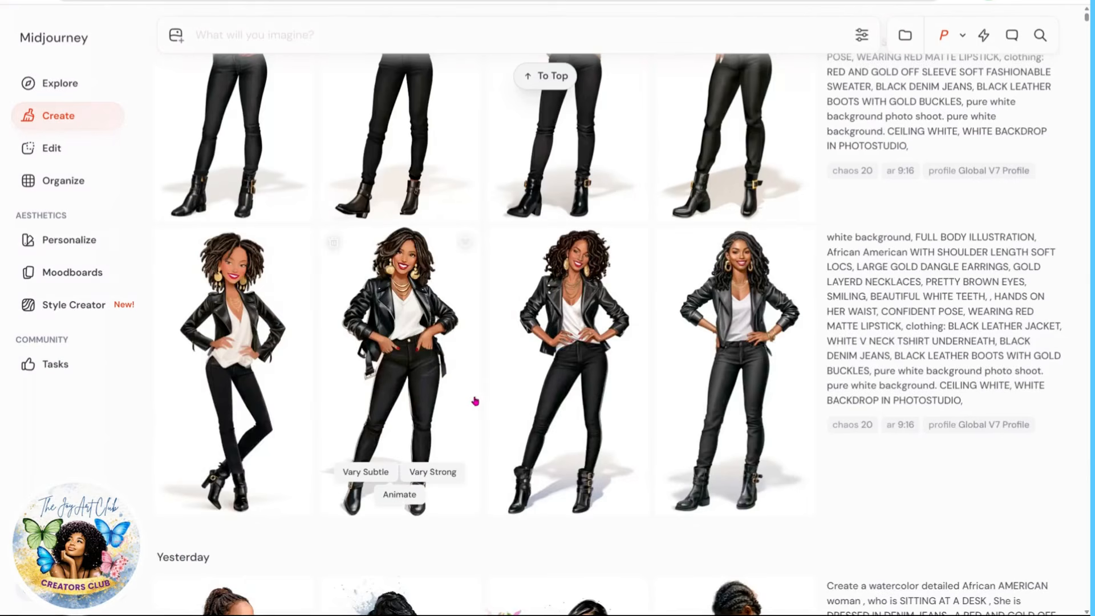
Step: Open the third leather-jacket image, save it to the computer, and close the viewer
right_click(583, 336)
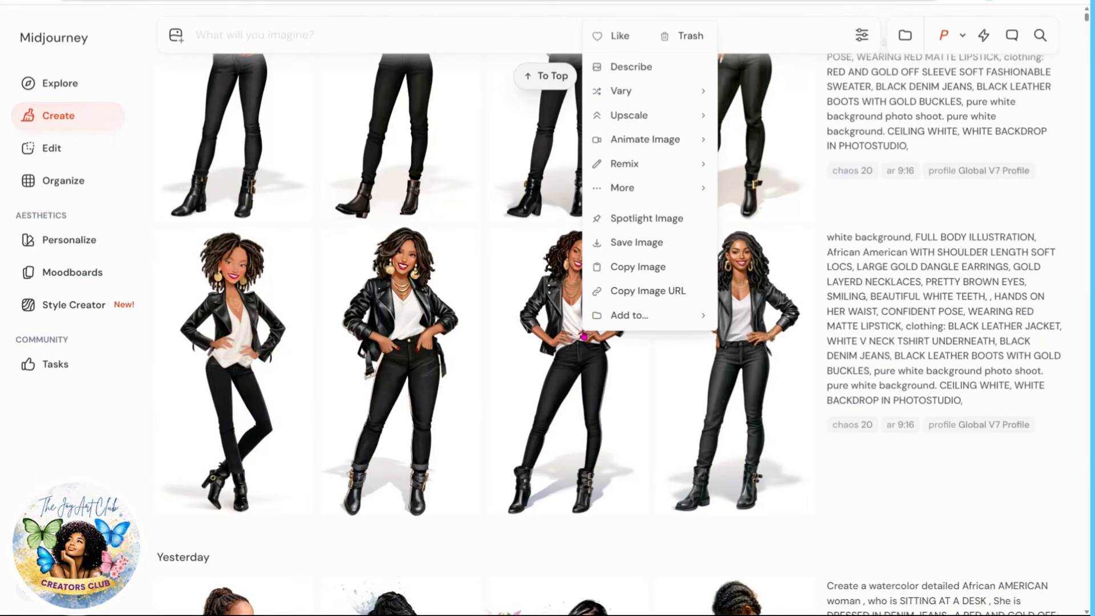
key("Escape")
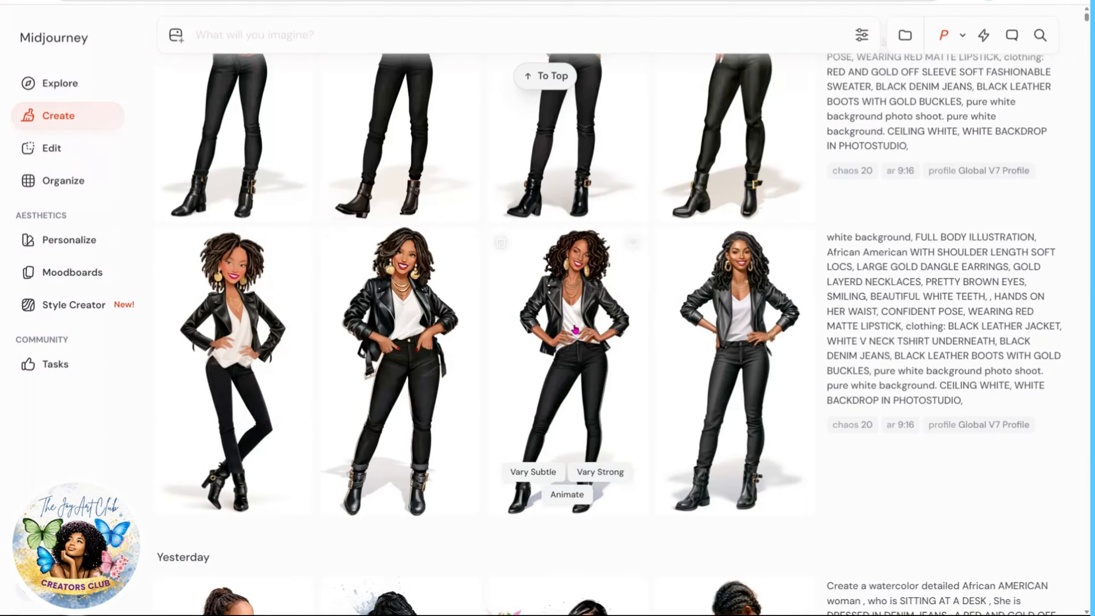
left_click(575, 329)
right_click(535, 304)
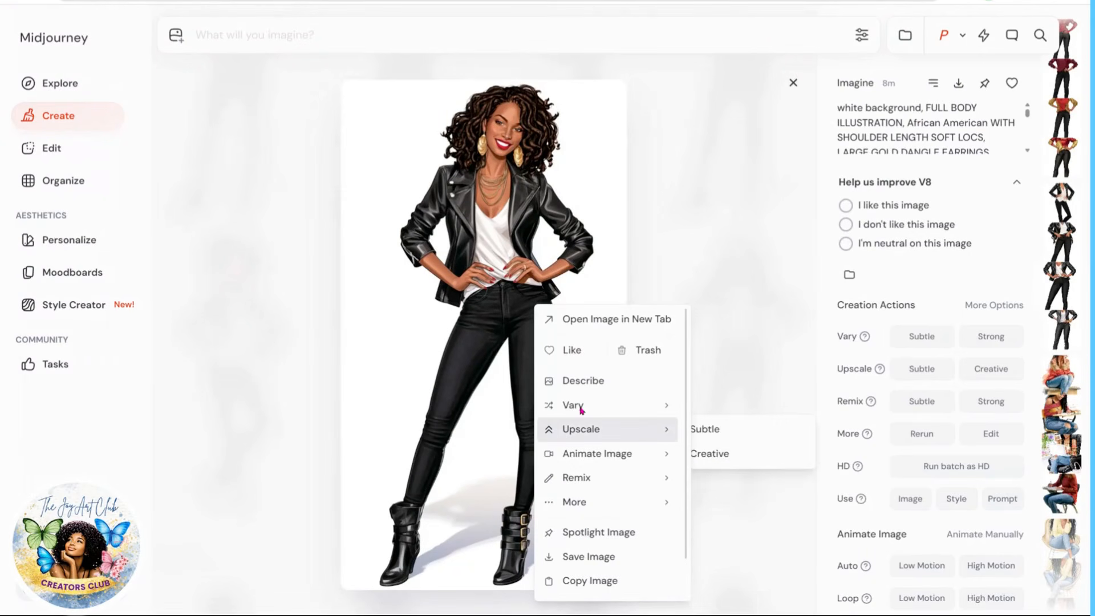
left_click(588, 558)
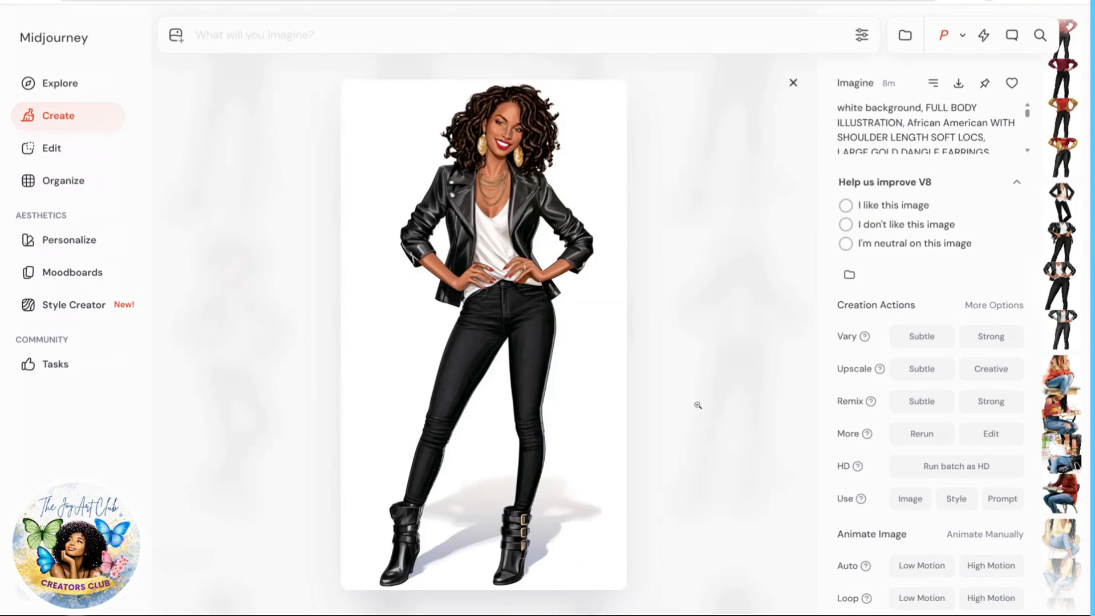
left_click(793, 83)
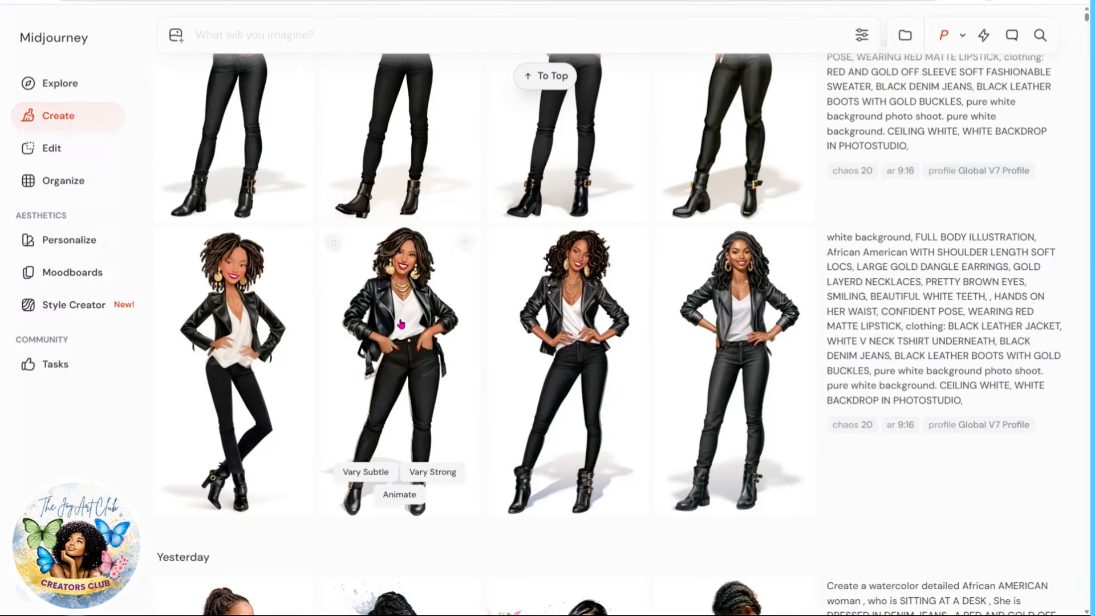
scroll(473, 418, "down", 4)
scroll(475, 417, "up", 3)
scroll(475, 417, "up", 3)
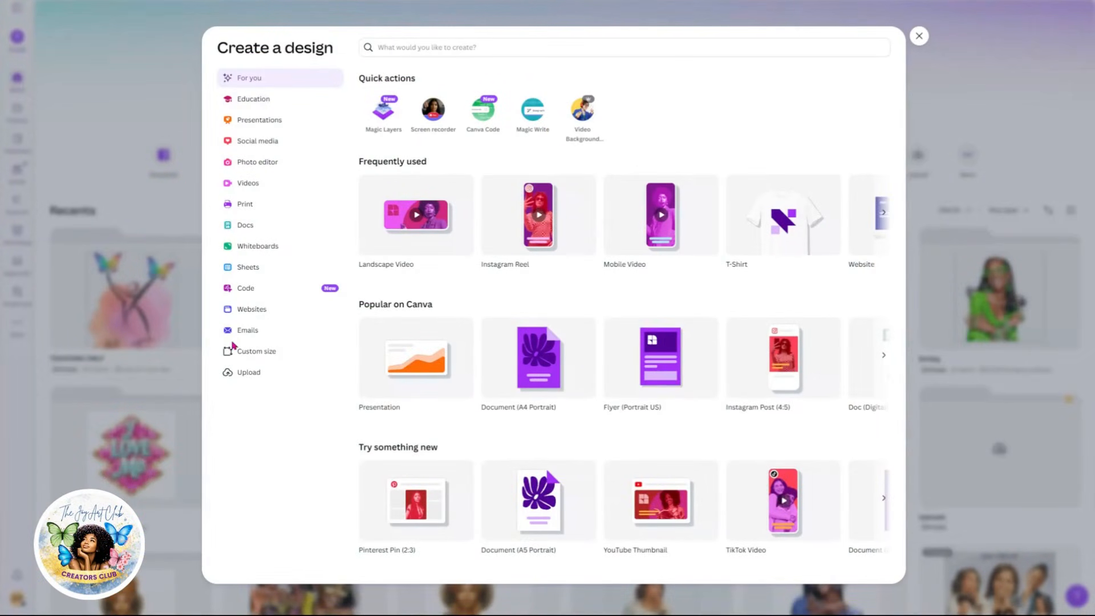
Step: Create a new custom-size design of 12 by 16 inches
left_click(246, 353)
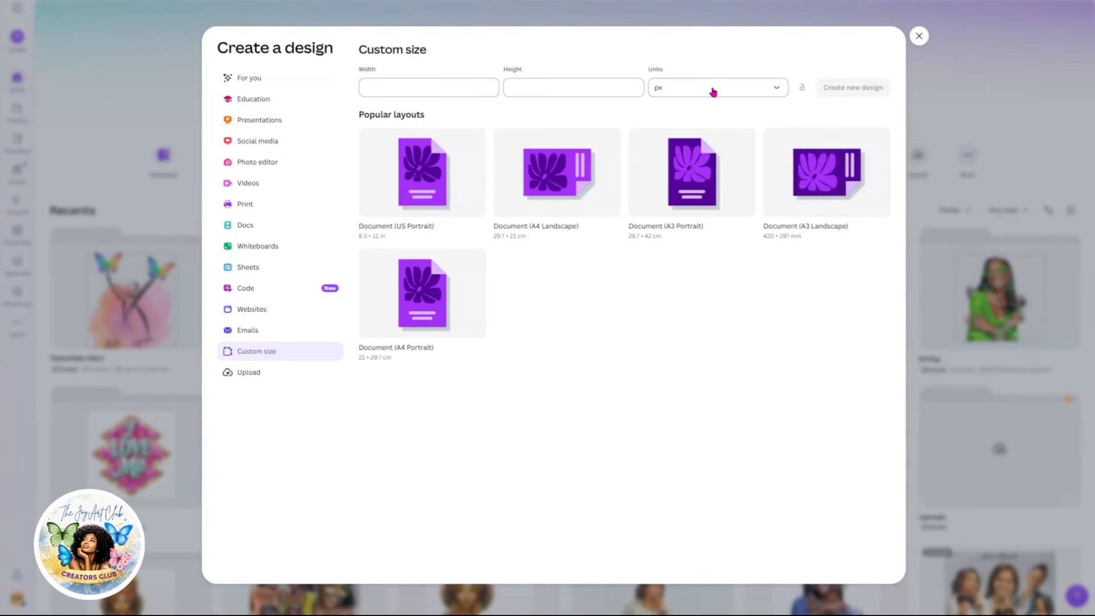
left_click(714, 89)
left_click(660, 134)
left_click(410, 88)
type("12")
left_click(531, 91)
type("16")
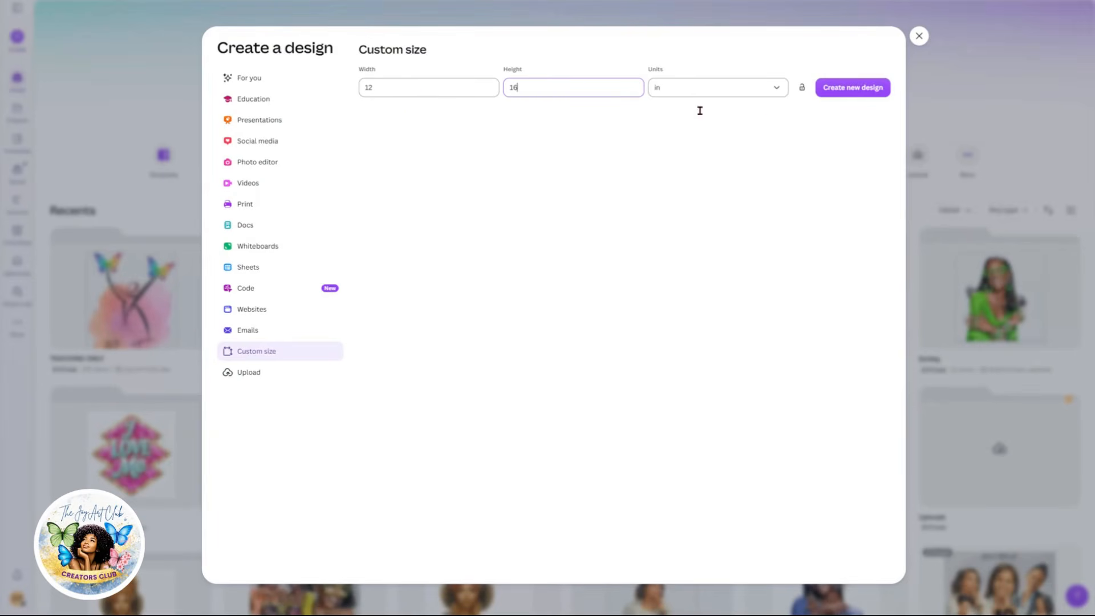
left_click(852, 91)
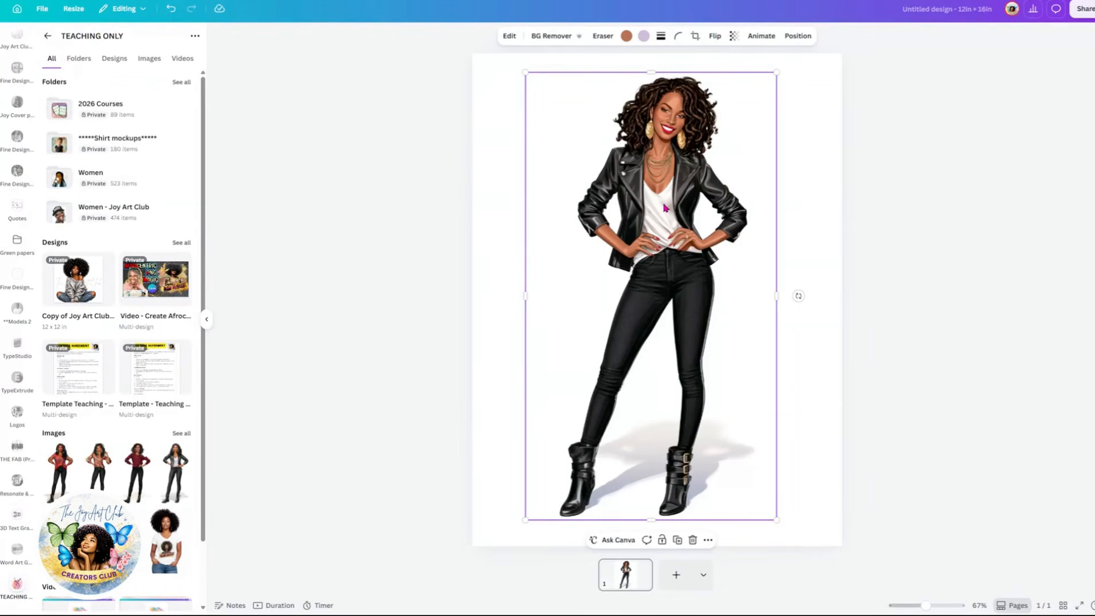
Step: Remove the background from the placed leather-jacket illustration with BG Remover
mouse_move(663, 212)
left_mouse_down()
mouse_move(656, 204)
mouse_move(669, 217)
left_mouse_up()
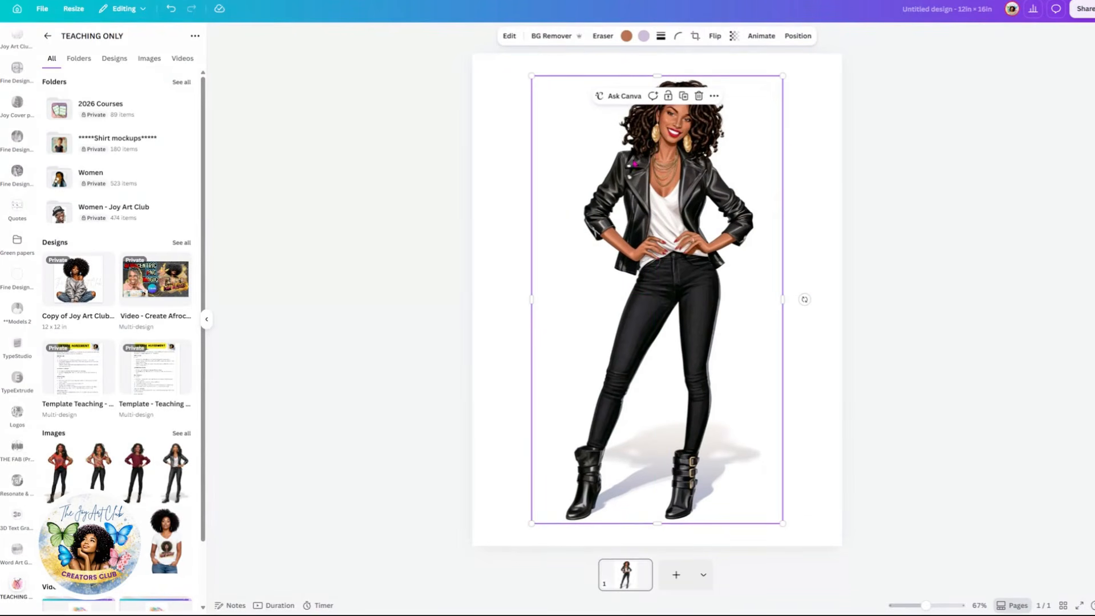
left_click(552, 38)
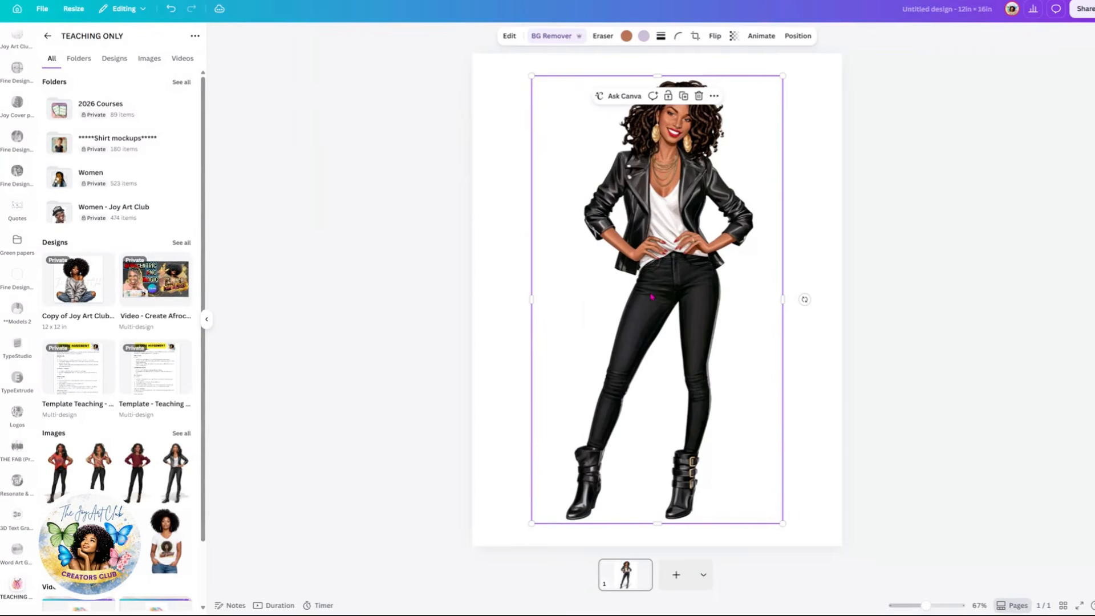
mouse_move(669, 295)
left_mouse_down()
mouse_move(702, 295)
mouse_move(653, 291)
left_mouse_up()
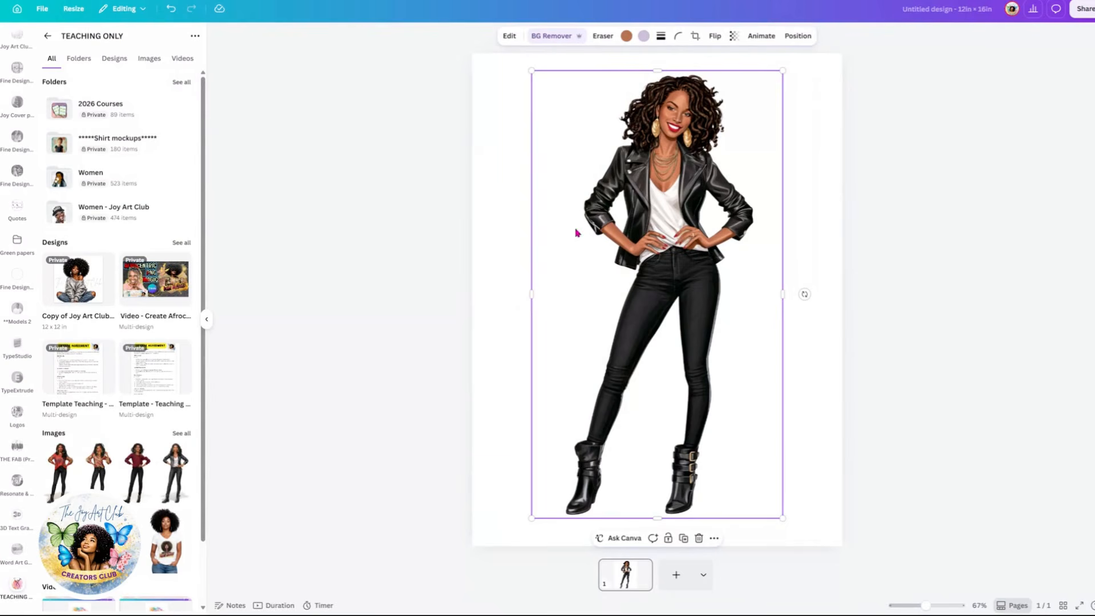
mouse_move(657, 247)
left_mouse_down()
mouse_move(637, 250)
mouse_move(656, 252)
left_mouse_up()
left_click(819, 229)
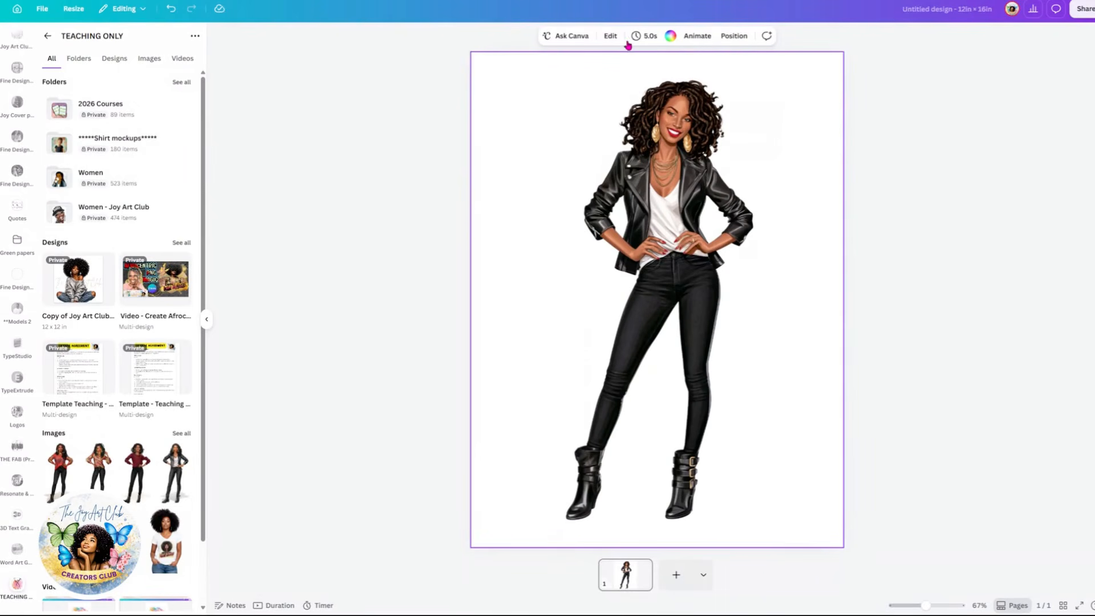
Step: Try a light green page background and then delete it
left_click(669, 37)
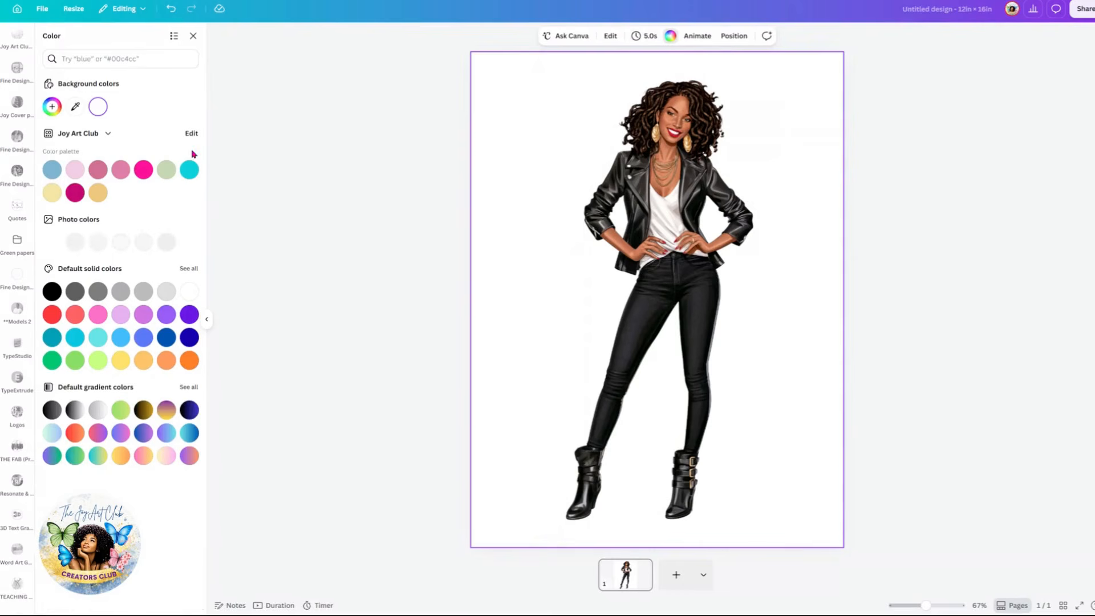
left_click(166, 169)
mouse_move(655, 236)
left_mouse_down()
mouse_move(627, 227)
mouse_move(655, 238)
left_mouse_up()
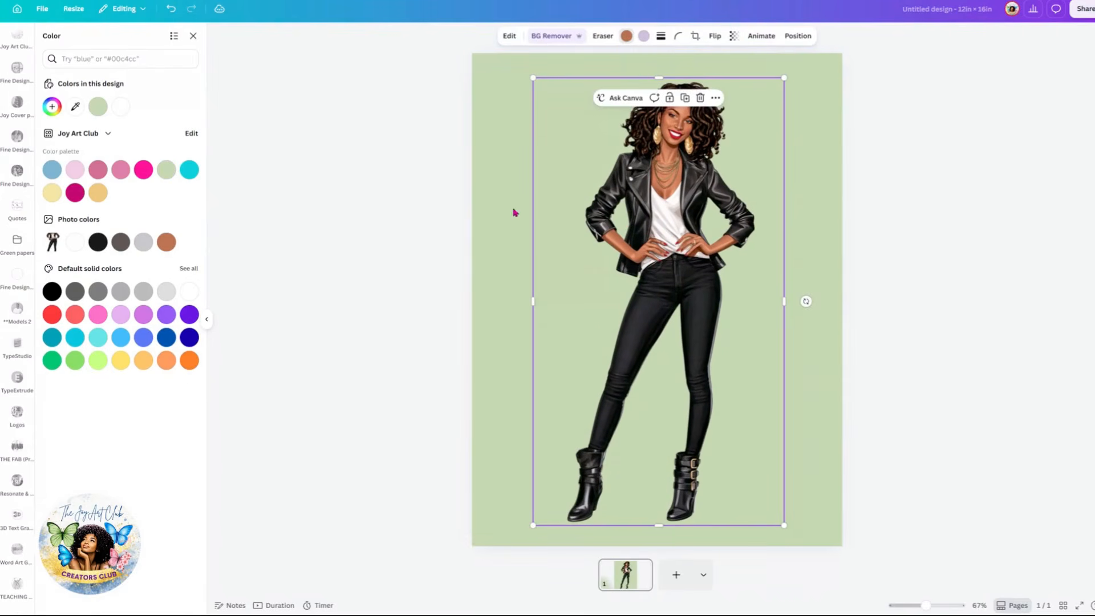
left_click(495, 238)
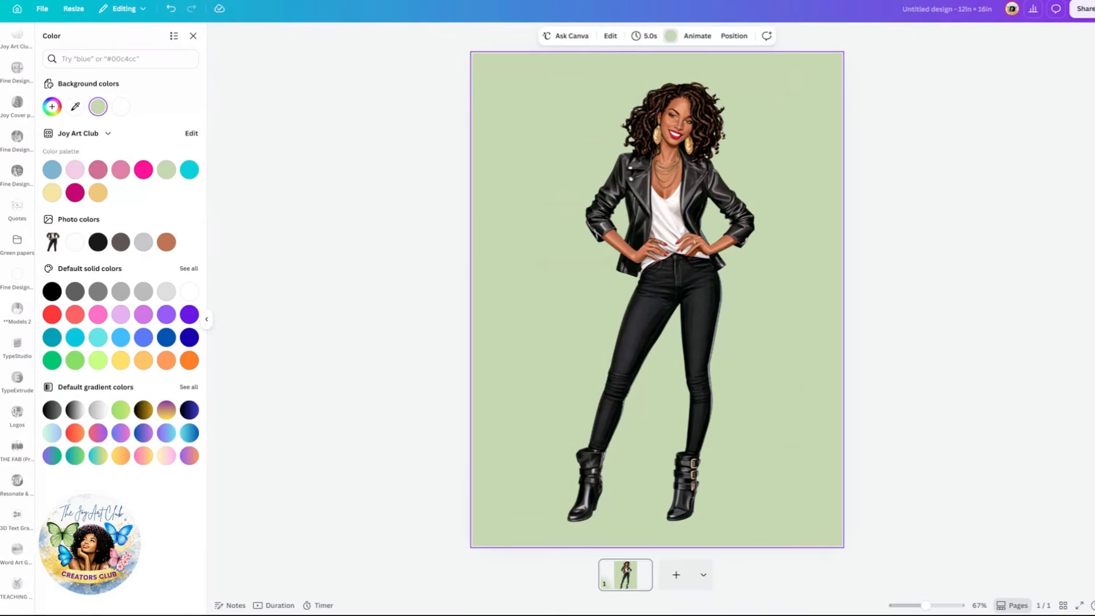
key("Delete")
Step: Nudge the illustration slightly to position it on the page
left_click(655, 260)
mouse_move(661, 274)
left_mouse_down()
mouse_move(633, 271)
mouse_move(646, 263)
left_mouse_up()
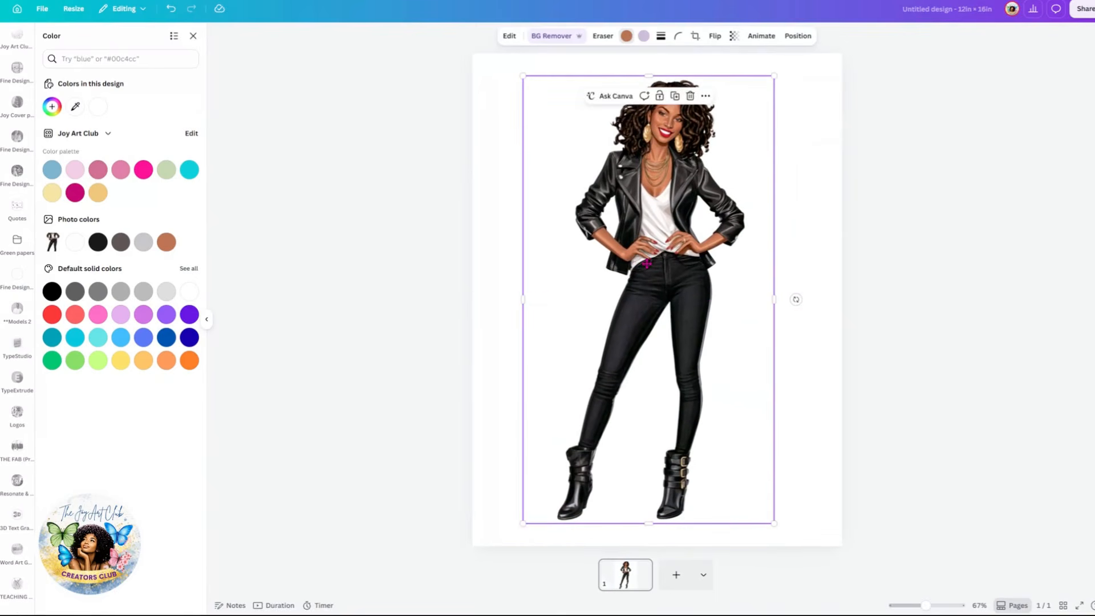
left_click(802, 260)
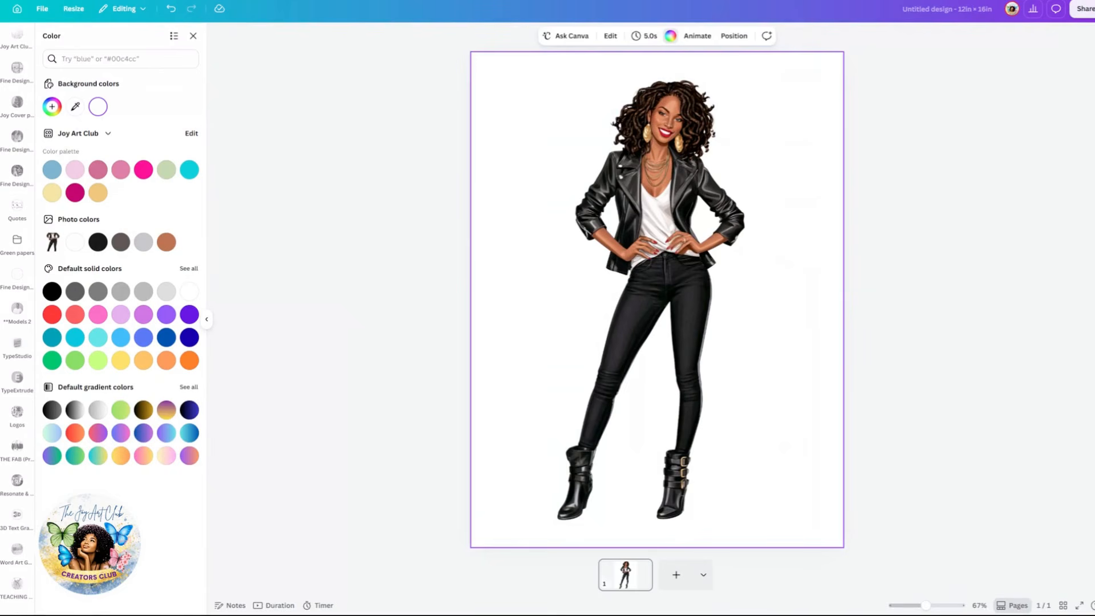
left_click_drag(664, 271, 662, 268)
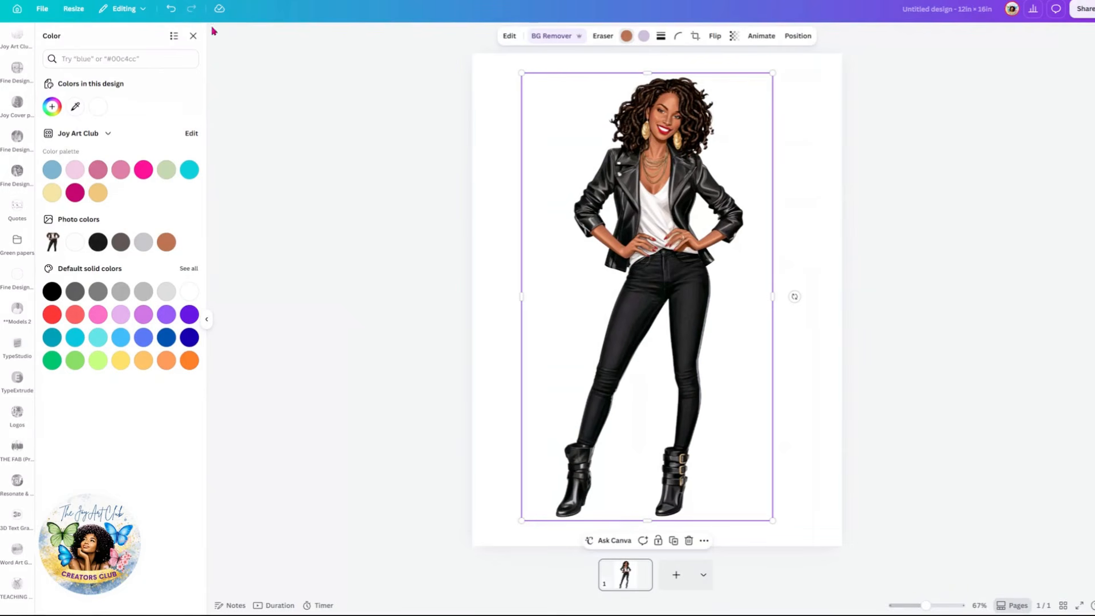
Step: Search the element graphics for "sassy quote"
scroll(17, 231, "up", 15)
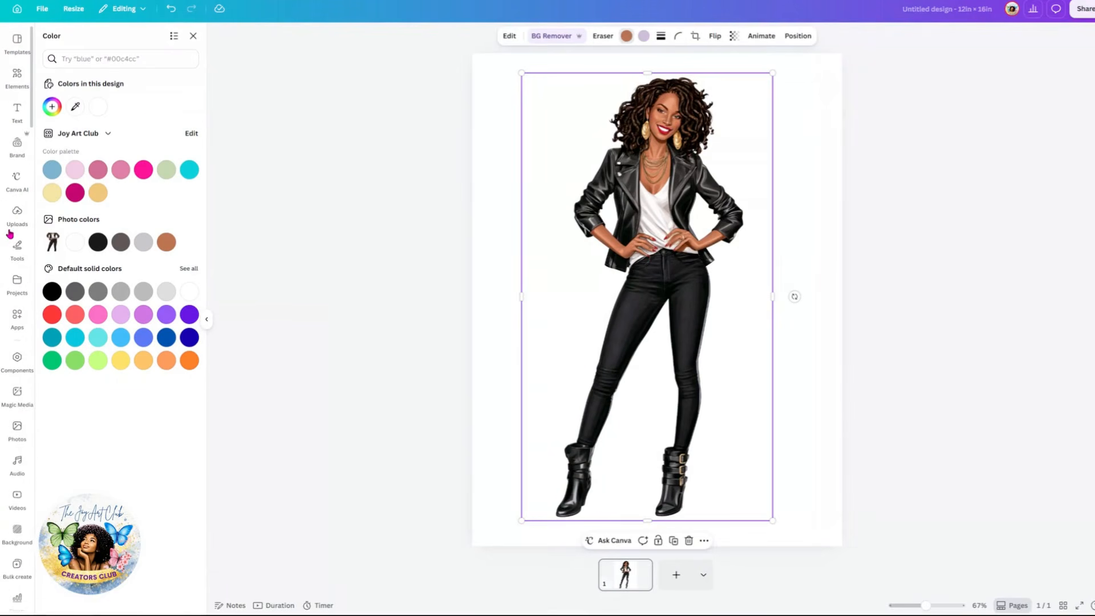
left_click(17, 80)
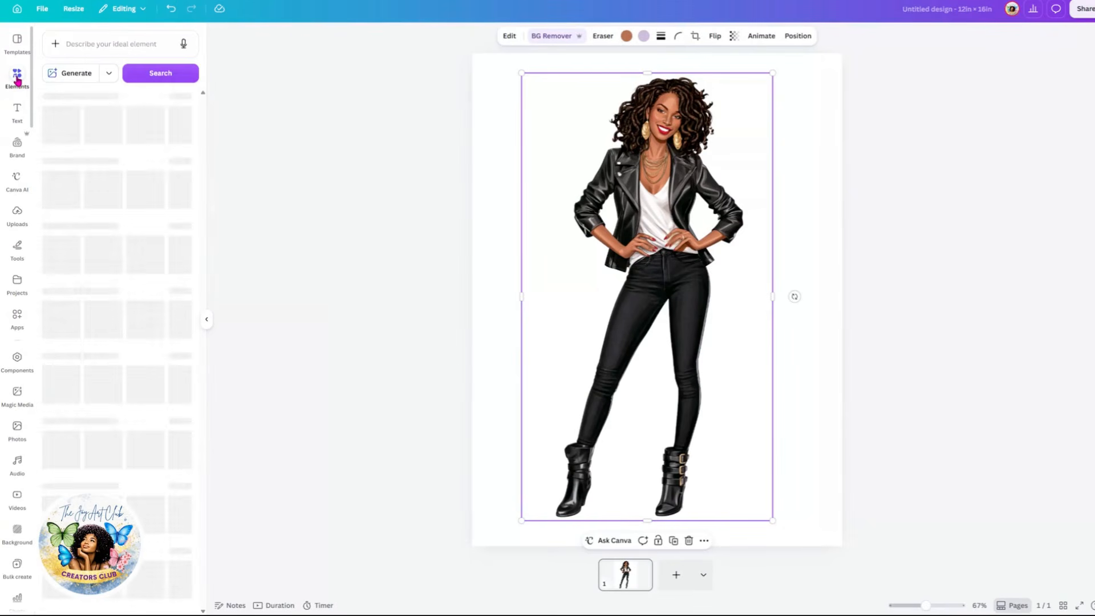
left_click(83, 45)
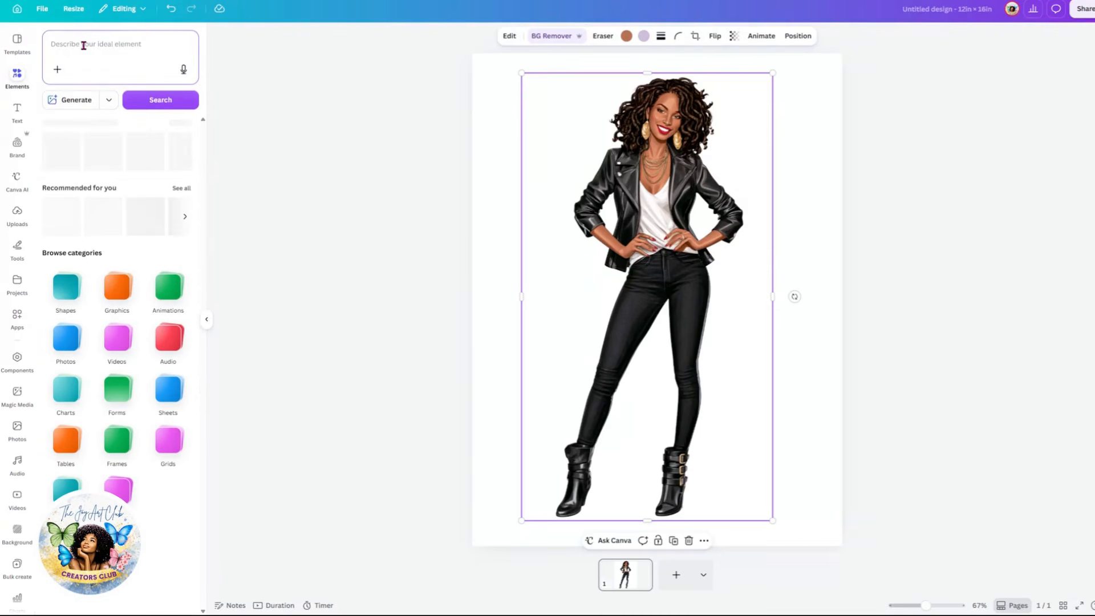
type("sa")
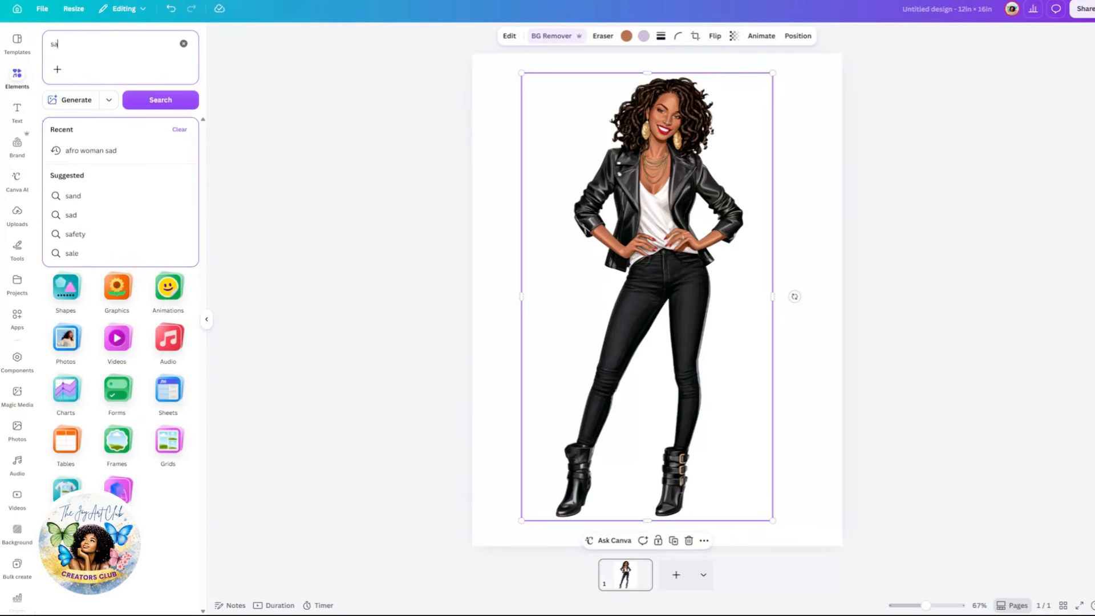
type("ssy quote")
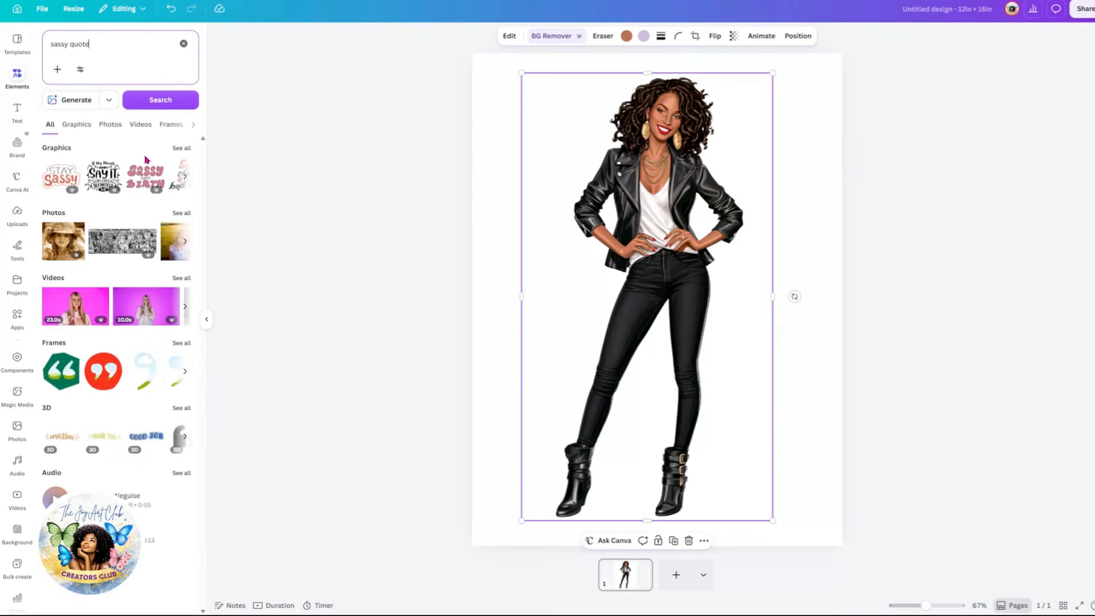
left_click(179, 150)
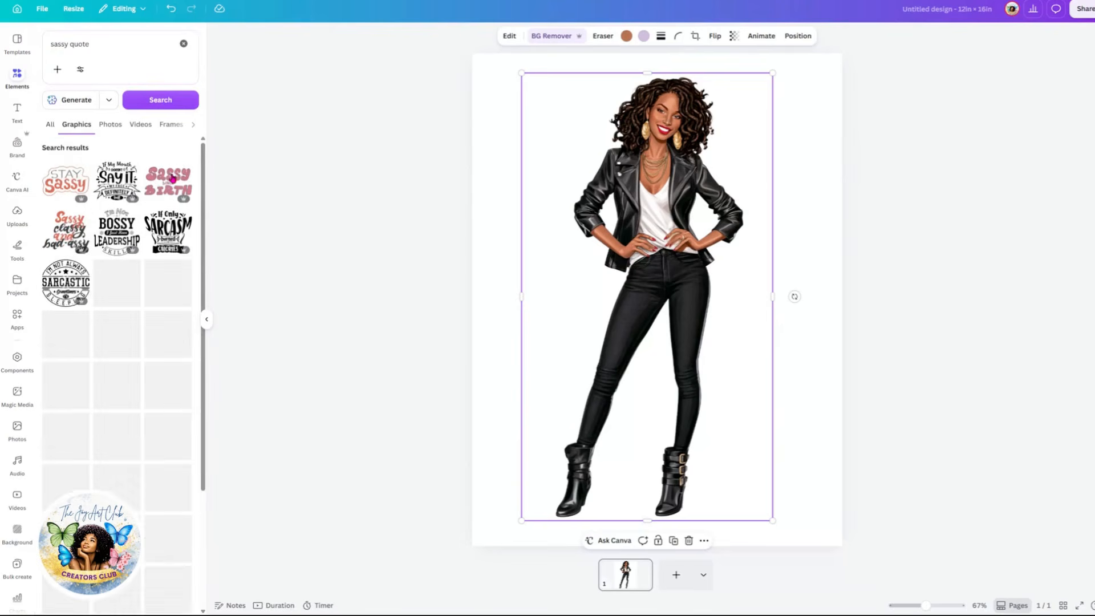
scroll(164, 403, "down", 1)
scroll(164, 402, "down", 6)
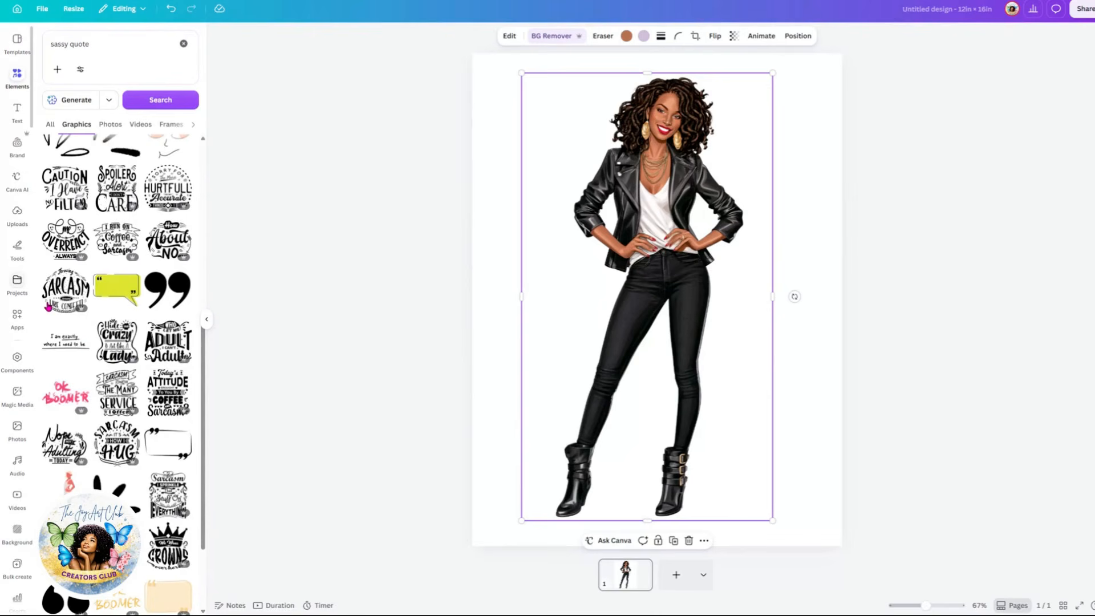
Step: Shift the fashion illustration toward the right side of the page while browsing the quote graphics
left_click_drag(668, 367, 731, 371)
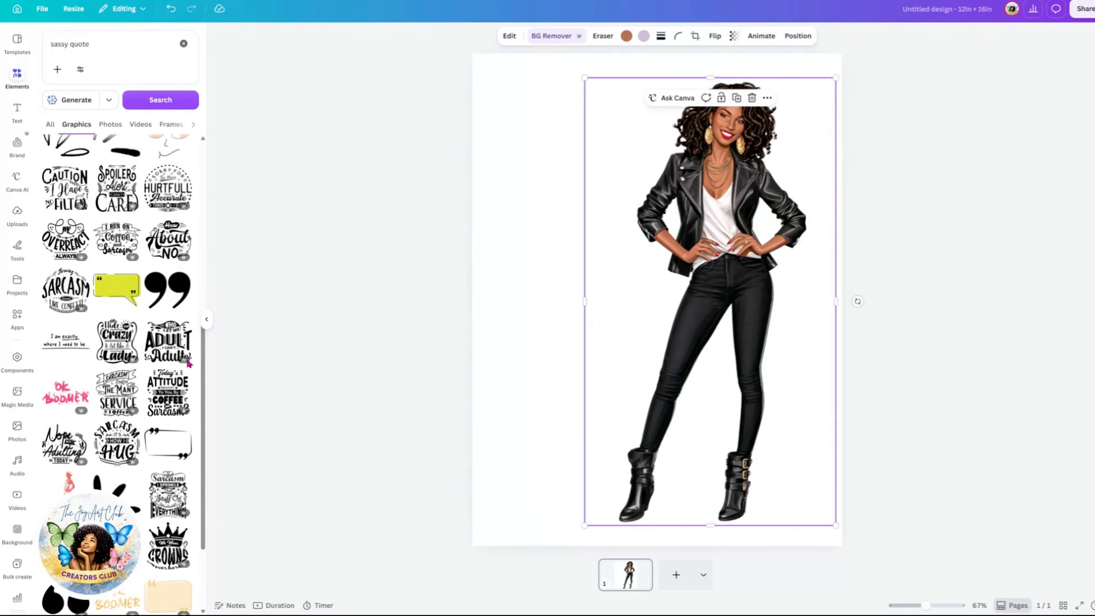
scroll(100, 375, "down", 2)
scroll(100, 374, "down", 5)
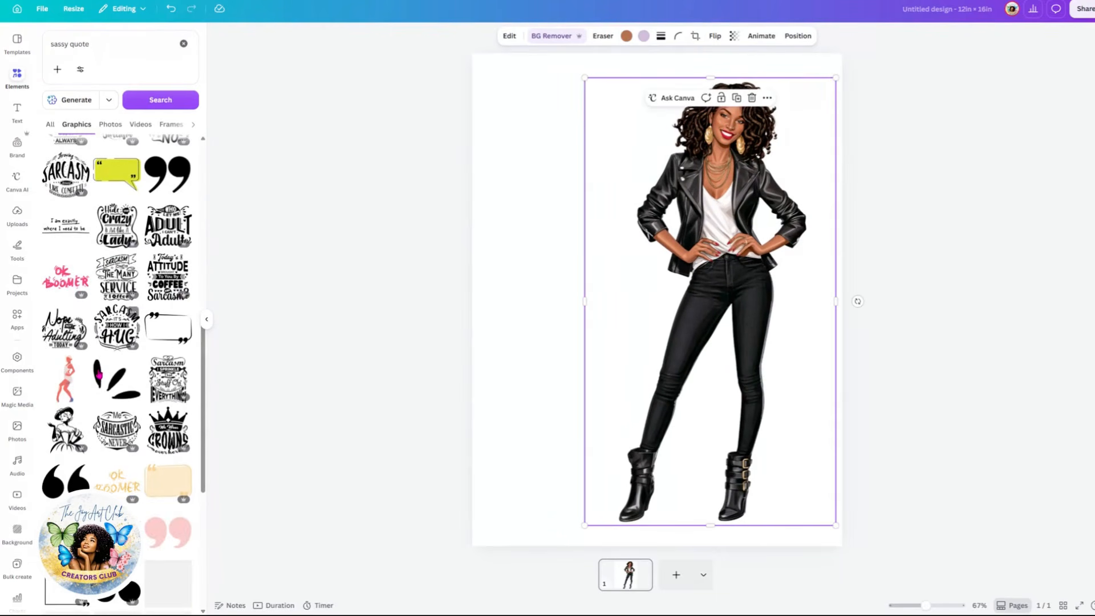
scroll(132, 274, "up", 7)
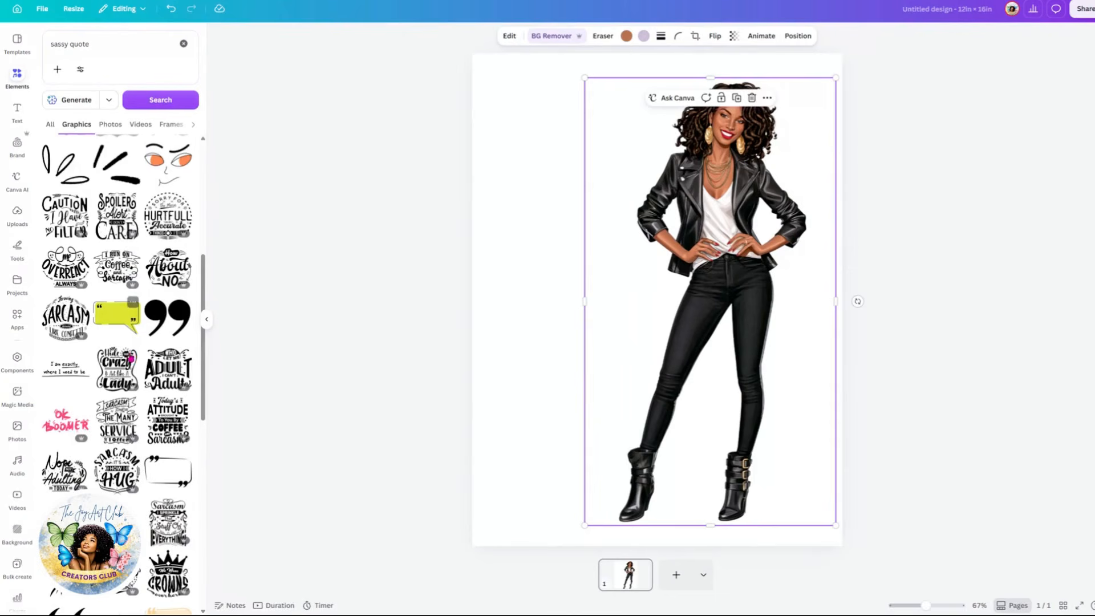
Step: Add the "Hide your Crazy & Act like A Lady" quote graphic, place it at the upper left and enlarge it
left_click(114, 381)
left_click_drag(649, 327, 557, 271)
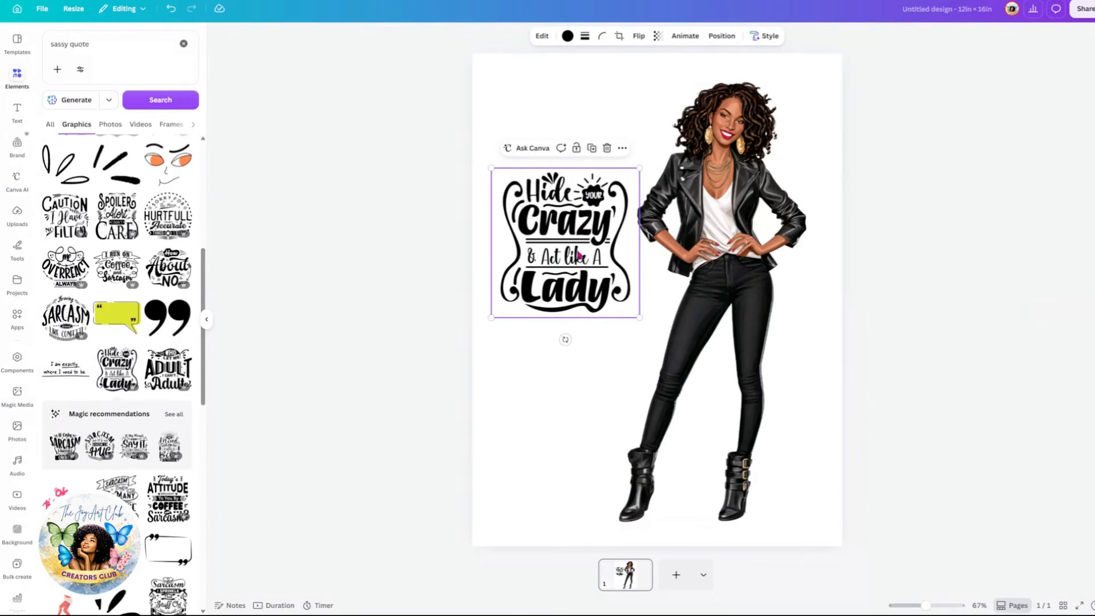
left_click_drag(581, 253, 578, 194)
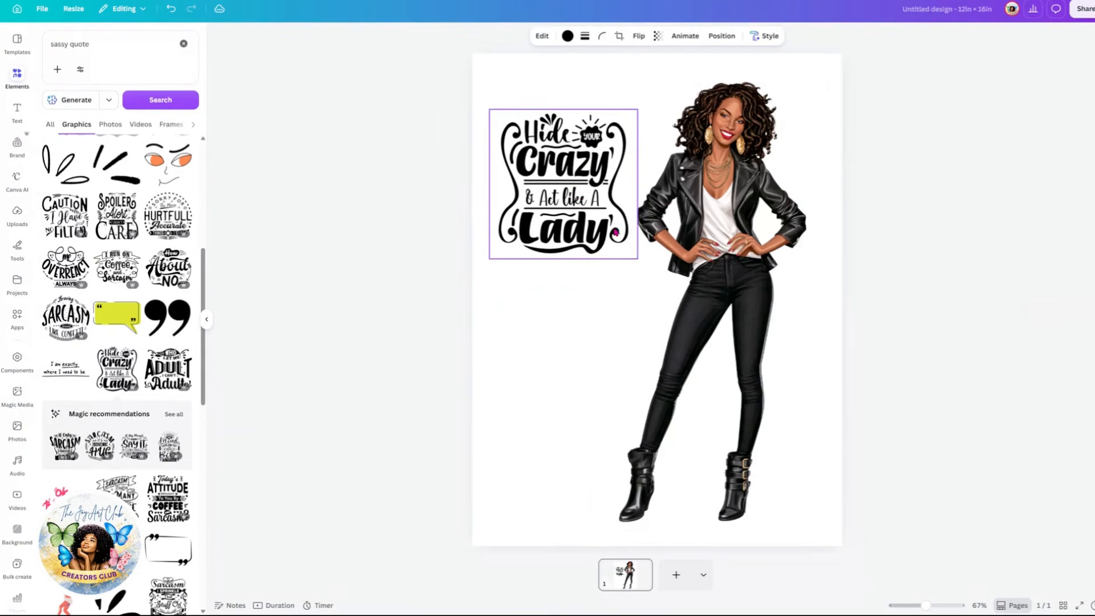
left_click_drag(638, 258, 732, 295)
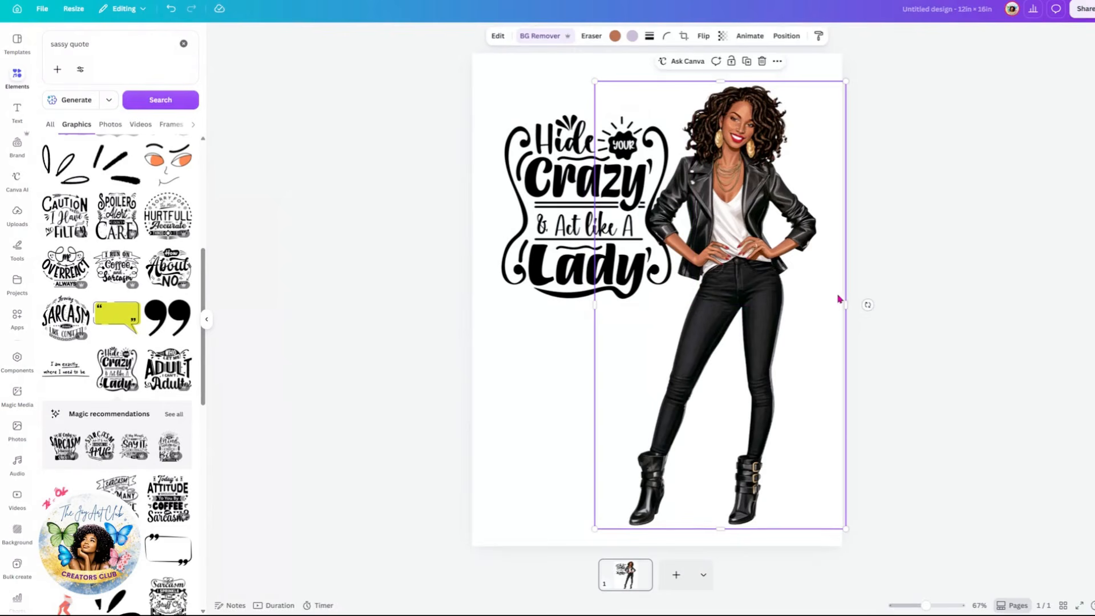
Step: Narrow the illustration's frame from the right edge and shift the figure slightly right
left_click_drag(844, 304, 821, 303)
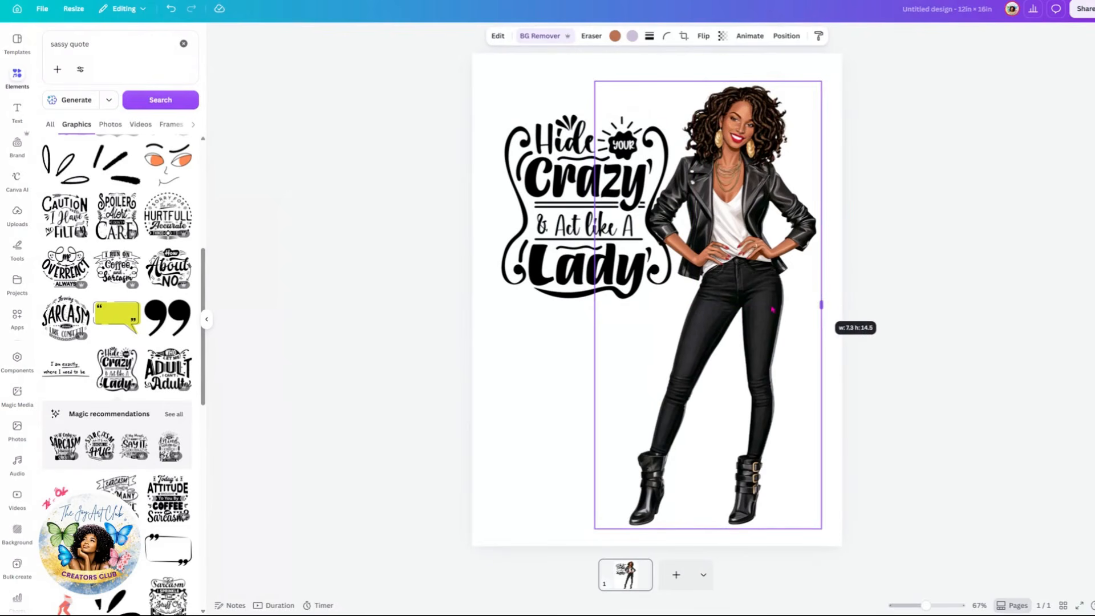
left_click_drag(742, 319, 758, 314)
Step: Move the quote graphic down and enlarge it to fill the upper-left area beside the figure
left_click(586, 262)
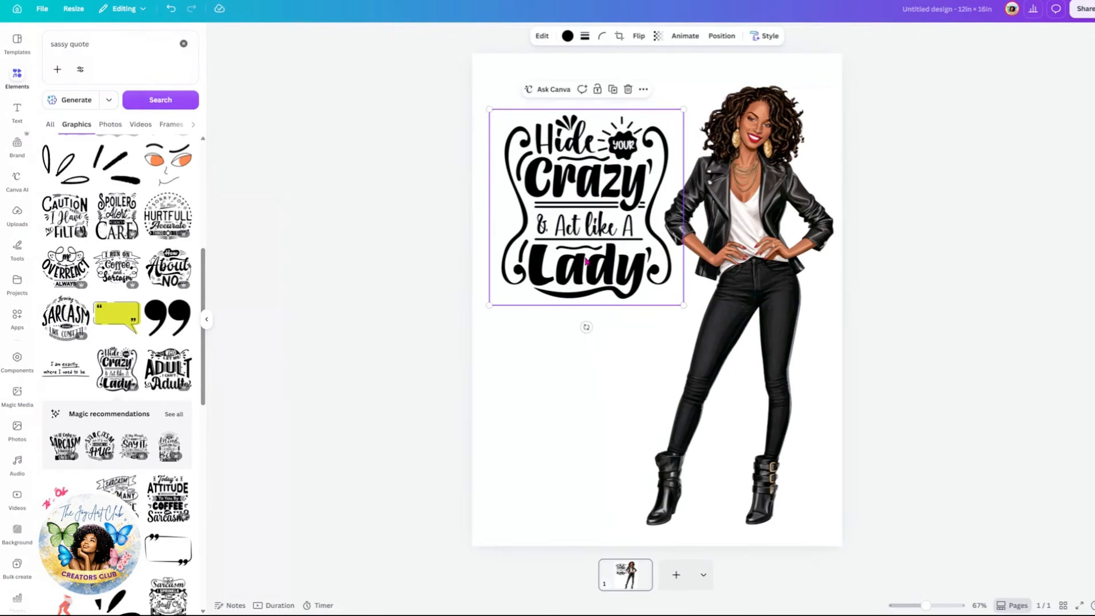
left_click_drag(584, 260, 579, 287)
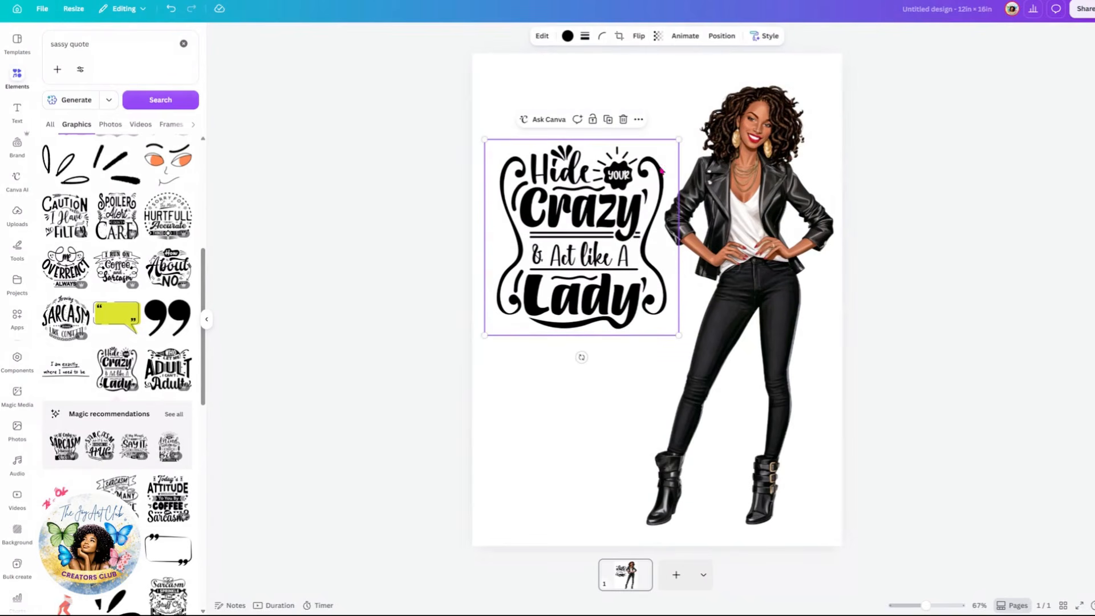
left_click_drag(679, 140, 728, 88)
mouse_move(569, 257)
left_mouse_down()
mouse_move(556, 279)
mouse_move(566, 271)
left_mouse_up()
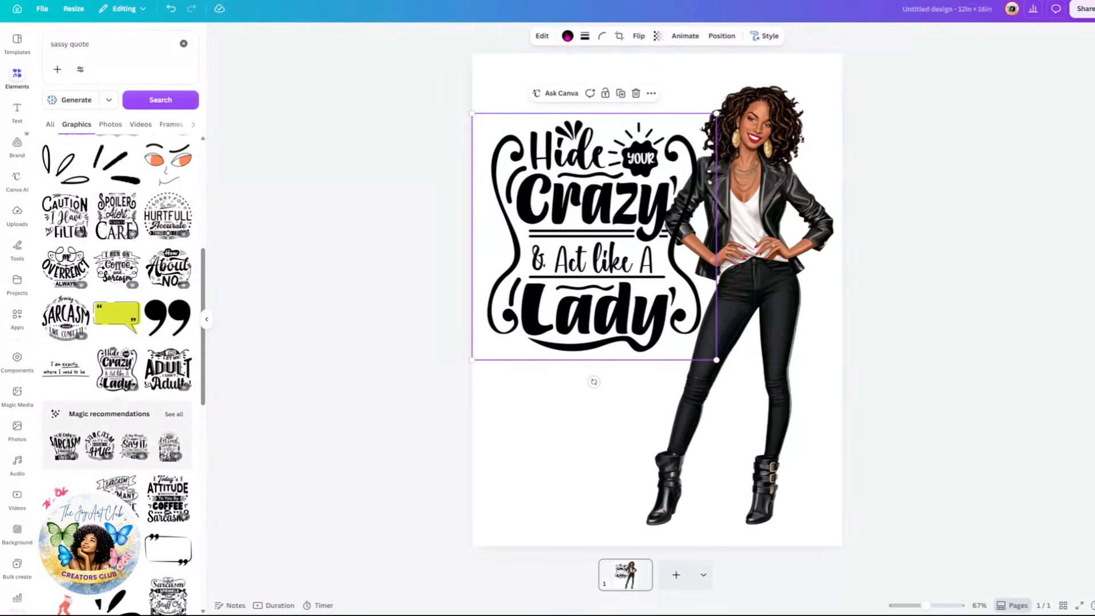
Step: Try recoloring the quote graphic's lettering pink
left_click(567, 36)
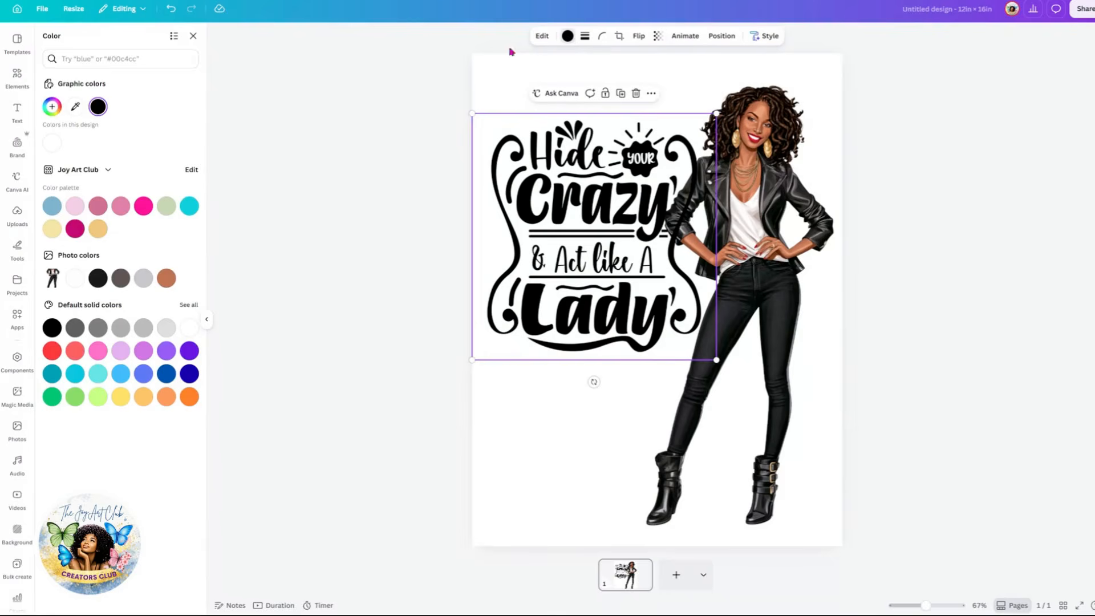
left_click(143, 206)
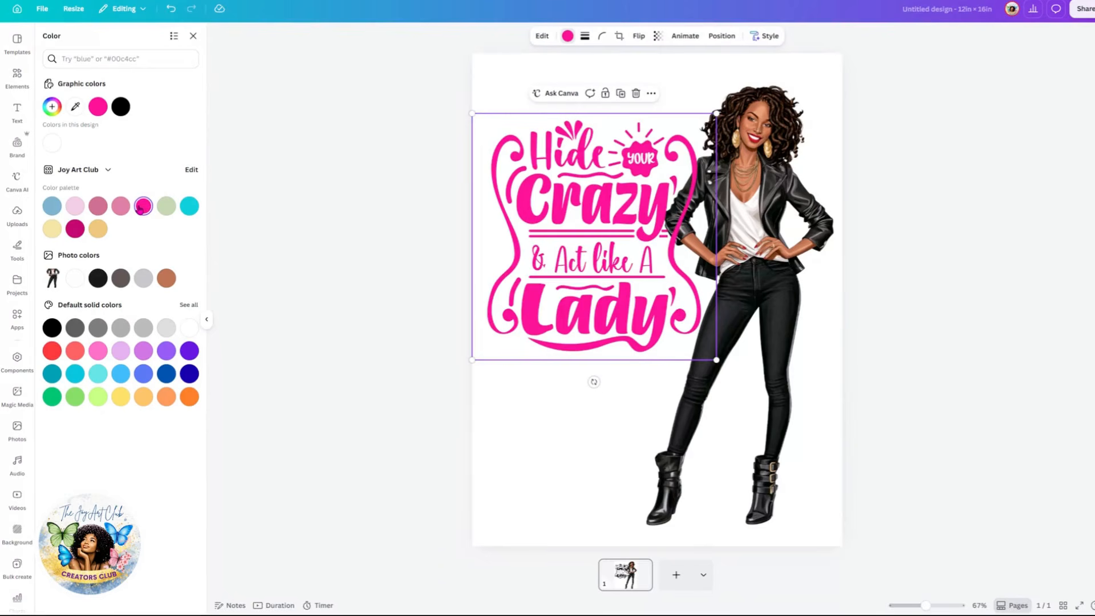
left_click(167, 353)
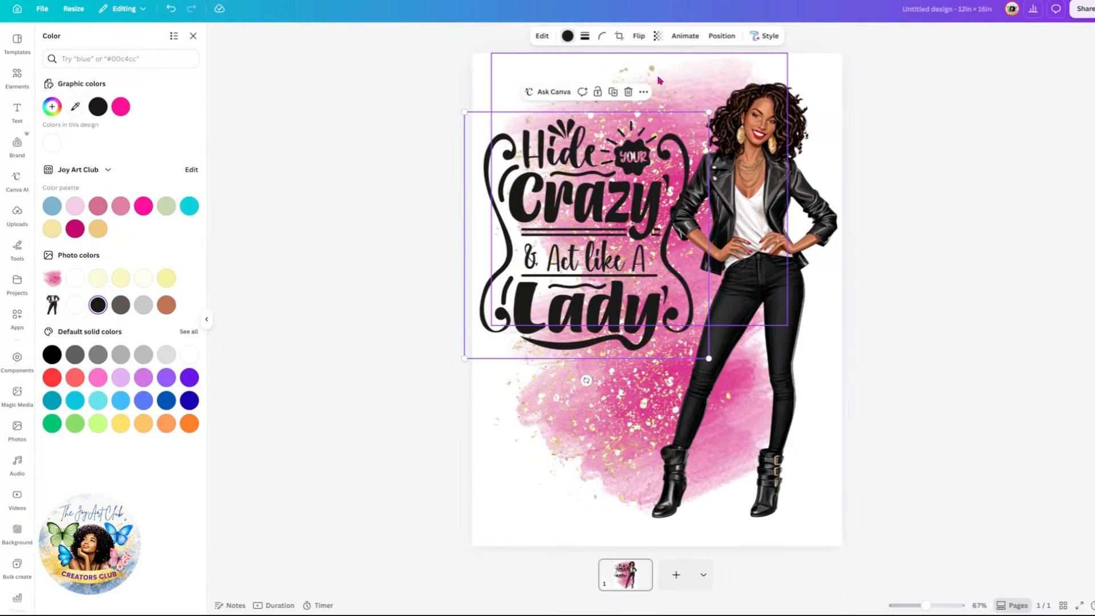
Step: Rotate the pink gold glitter splash and reposition it behind the quote and figure
left_click(652, 70)
left_click_drag(808, 189, 600, 103)
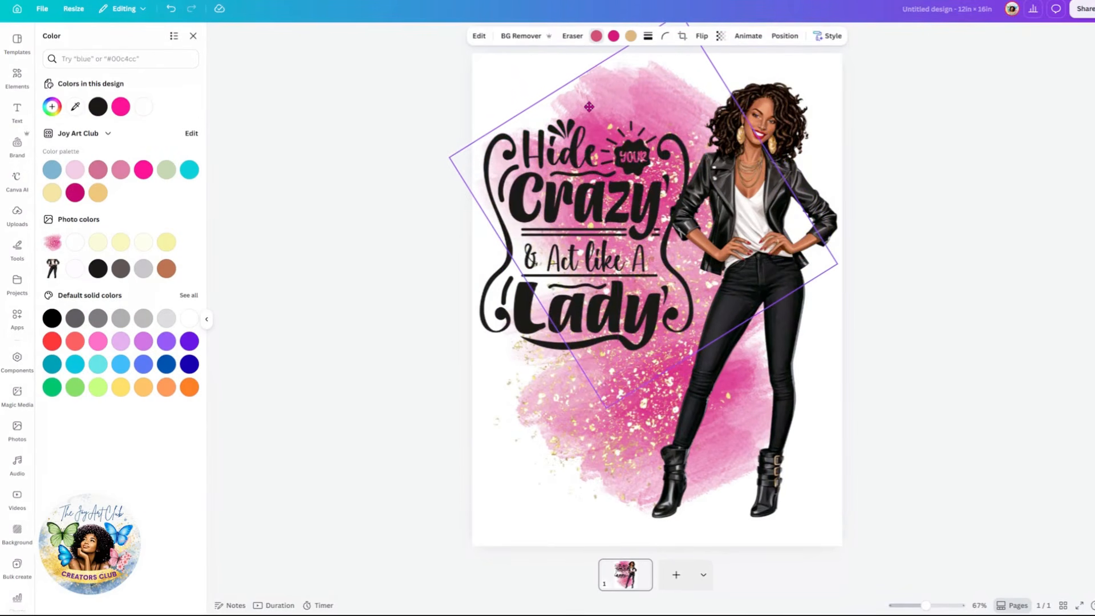
mouse_move(573, 428)
left_mouse_down()
mouse_move(555, 443)
mouse_move(565, 446)
left_mouse_up()
Step: Duplicate the quote graphic, recolor the copy hot pink and offset it slightly
left_click(593, 200)
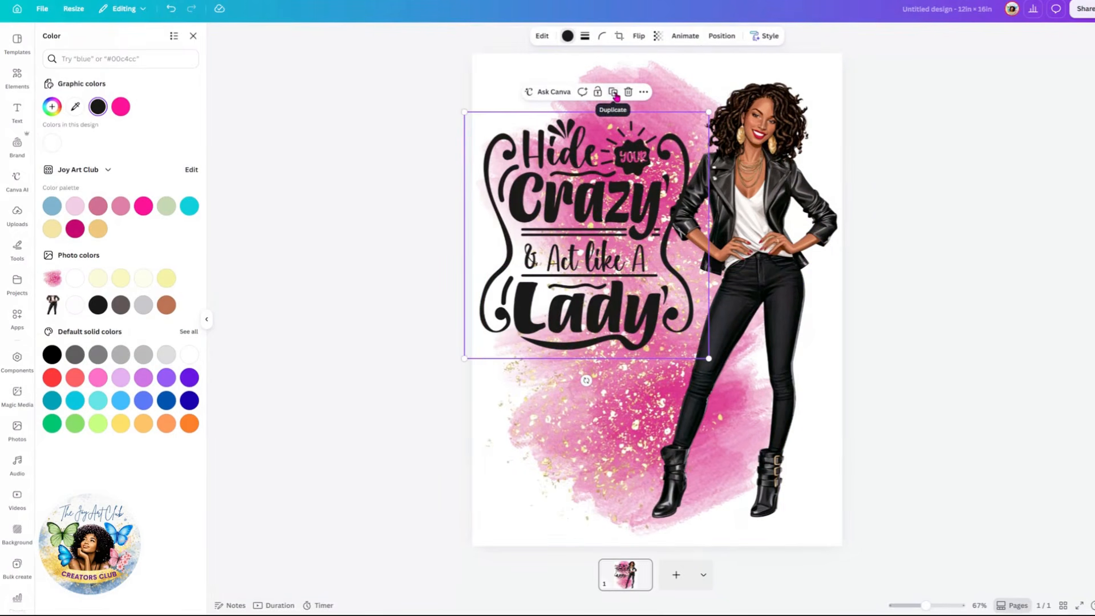
left_click(613, 92)
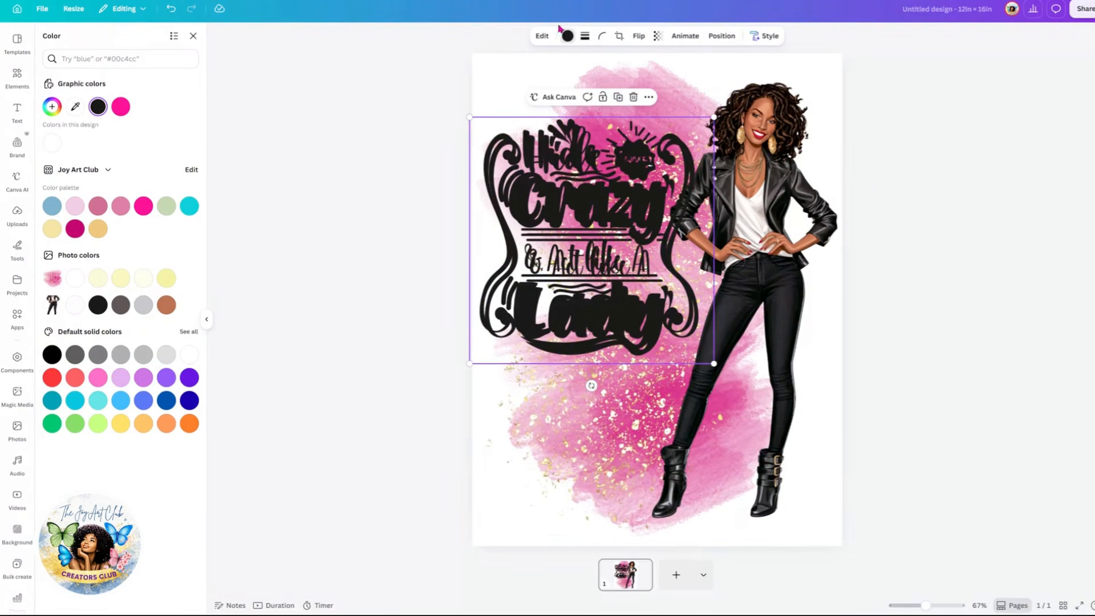
left_click(566, 37)
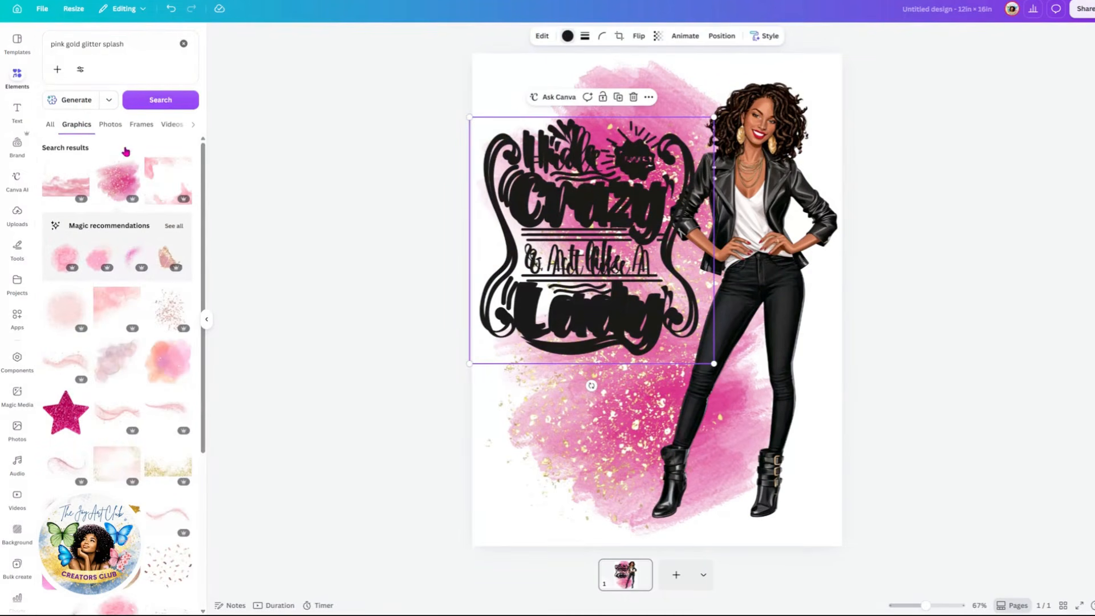
left_click(143, 205)
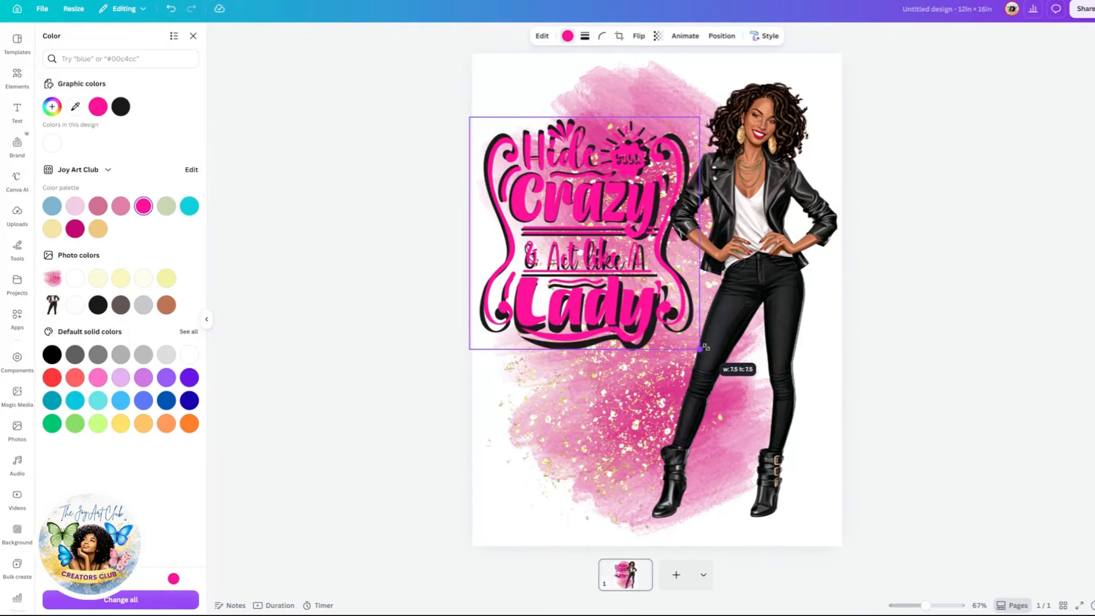
left_click_drag(707, 347, 702, 351)
left_click_drag(592, 209, 591, 204)
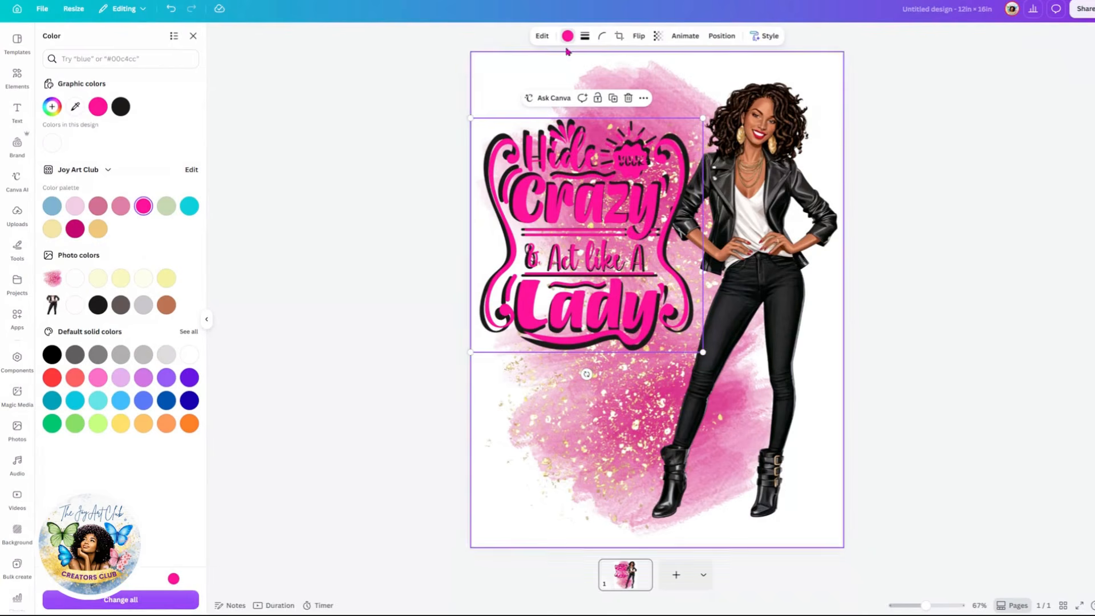
Step: Try light pink, magenta and gold palette colors on the copy, ending with gold, and shift it slightly
left_click(121, 208)
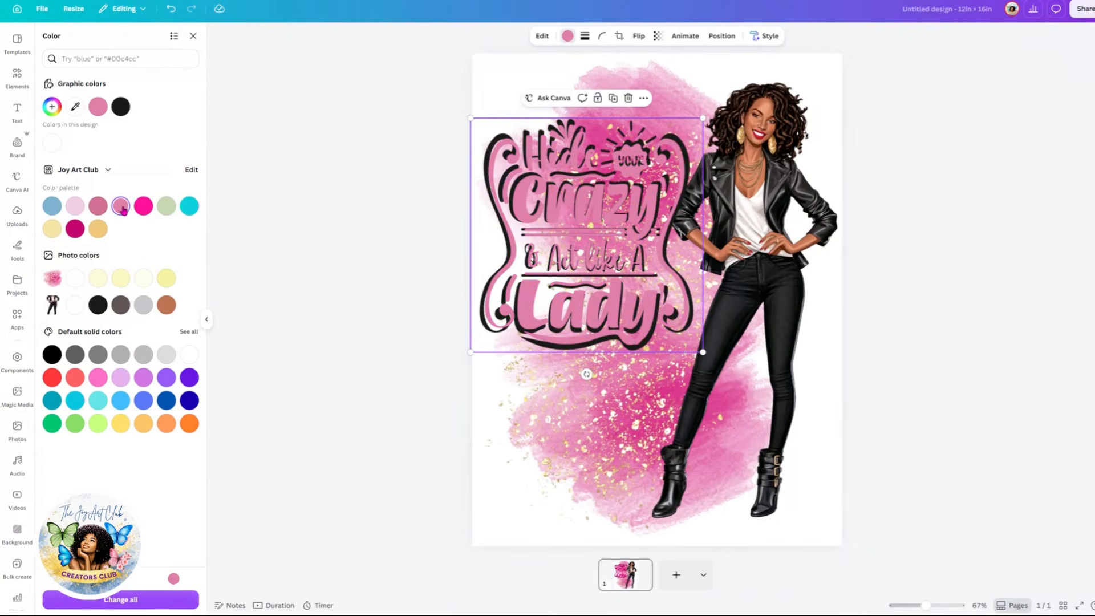
left_click(143, 206)
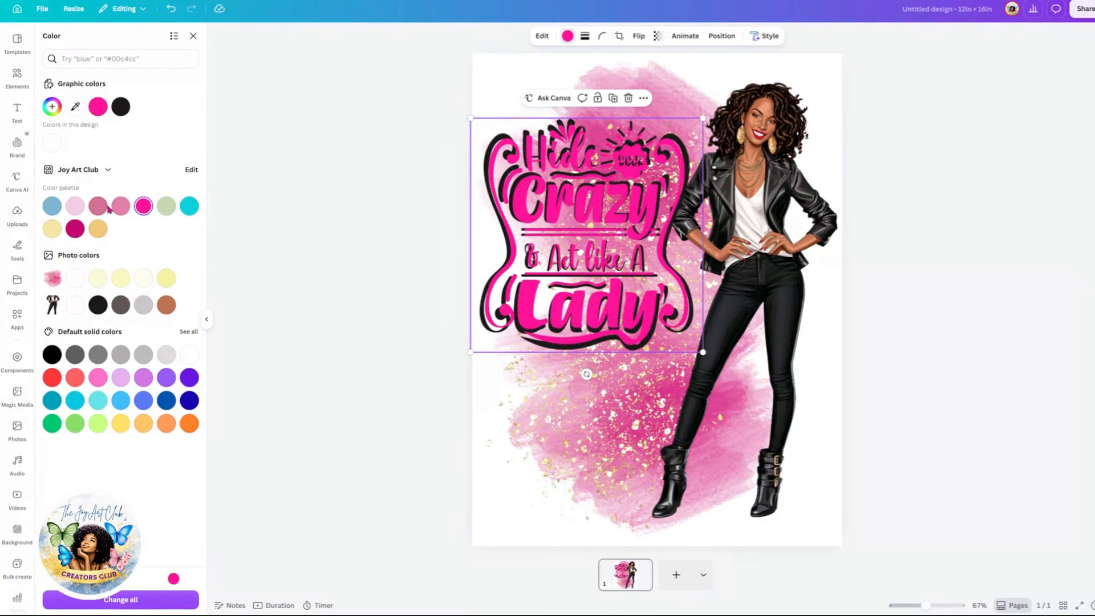
left_click(75, 229)
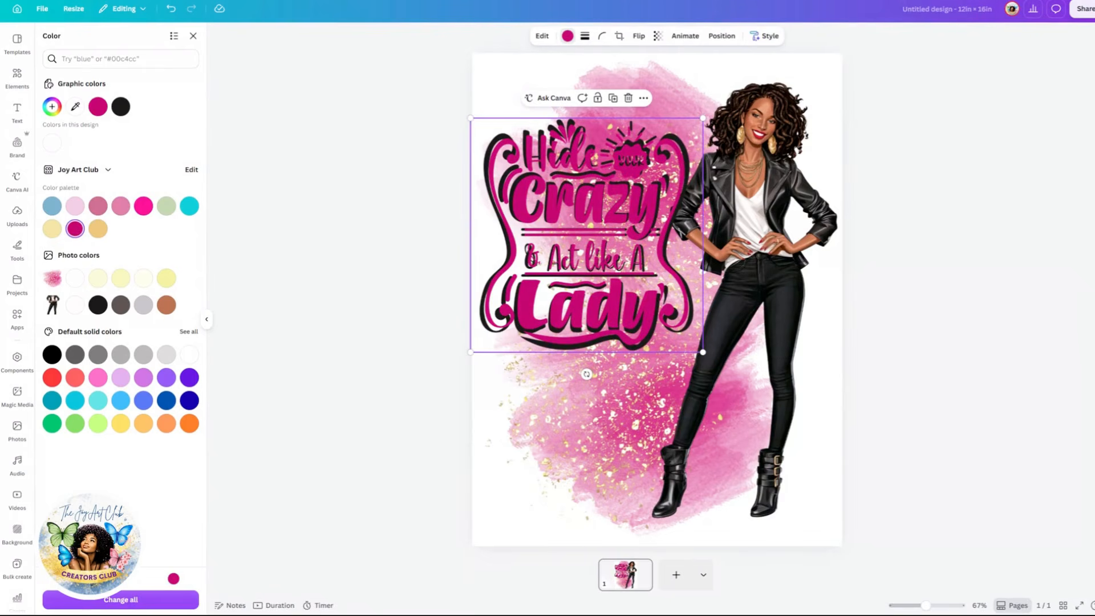
left_click(99, 229)
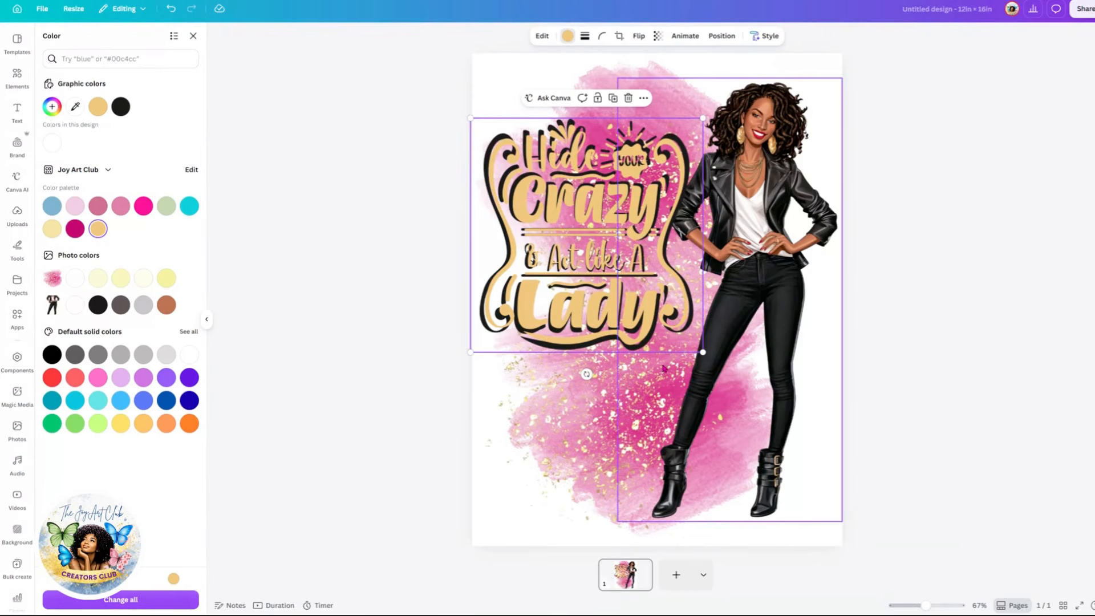
mouse_move(628, 320)
left_mouse_down()
mouse_move(695, 312)
mouse_move(624, 317)
mouse_move(643, 327)
left_mouse_up()
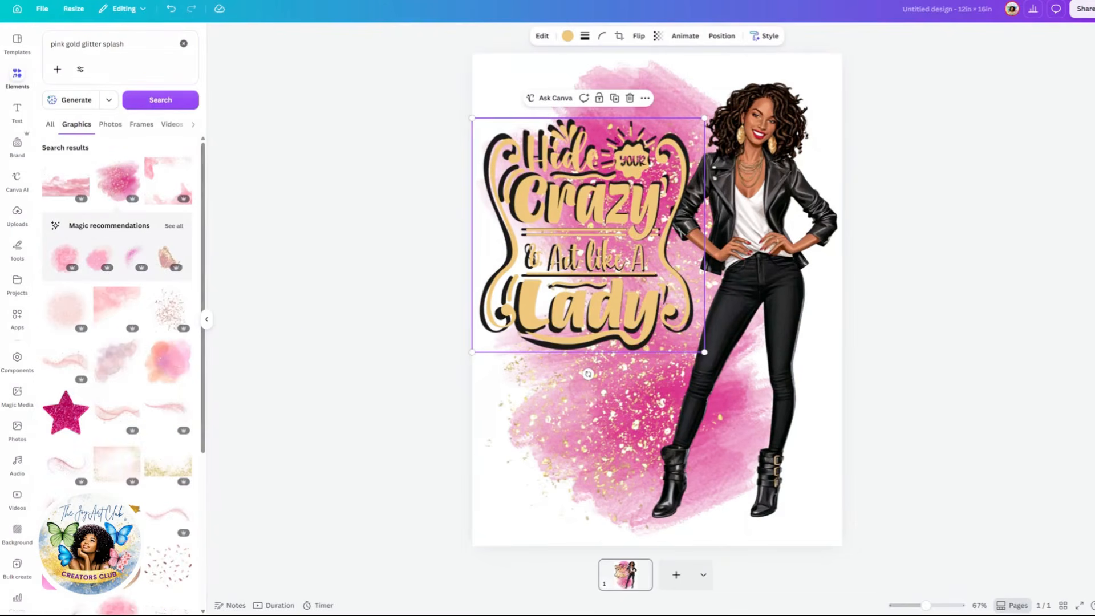
Step: Delete the duplicated quote copy
left_click(908, 313)
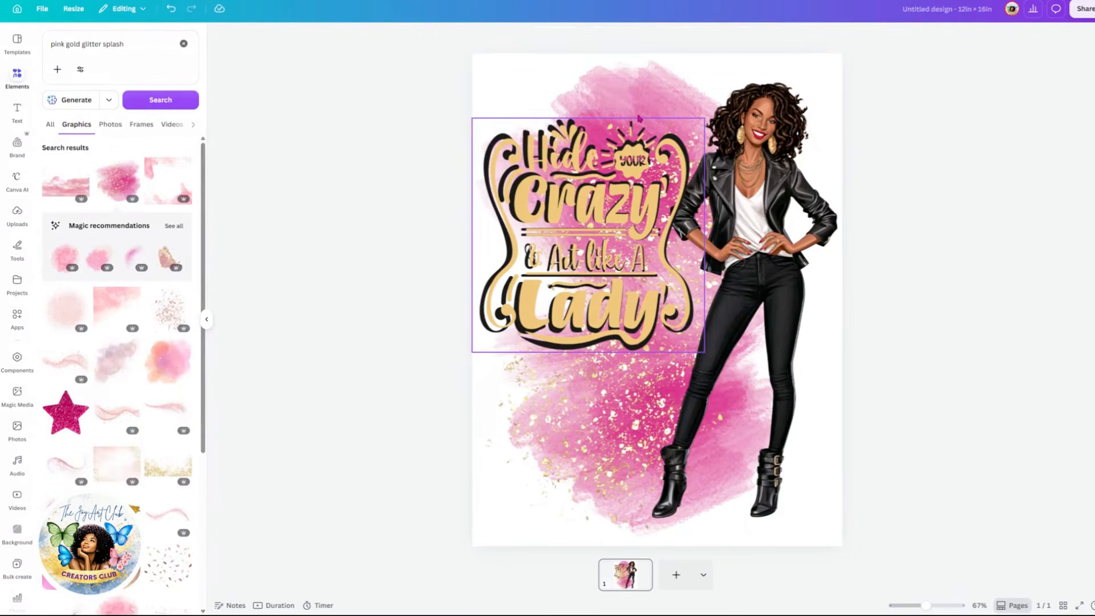
left_click(600, 295)
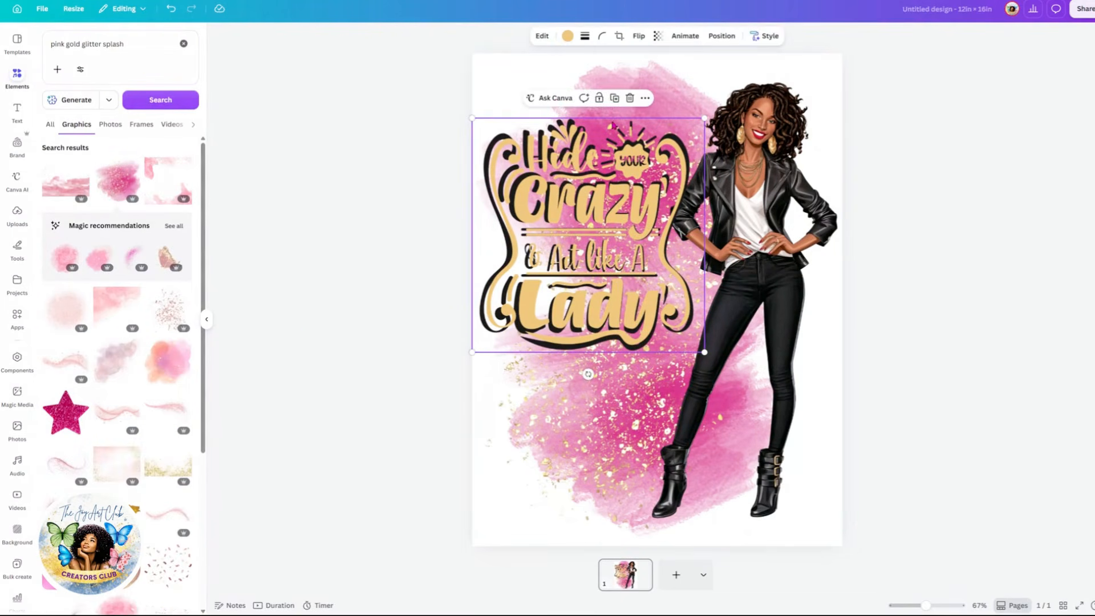
key("Delete")
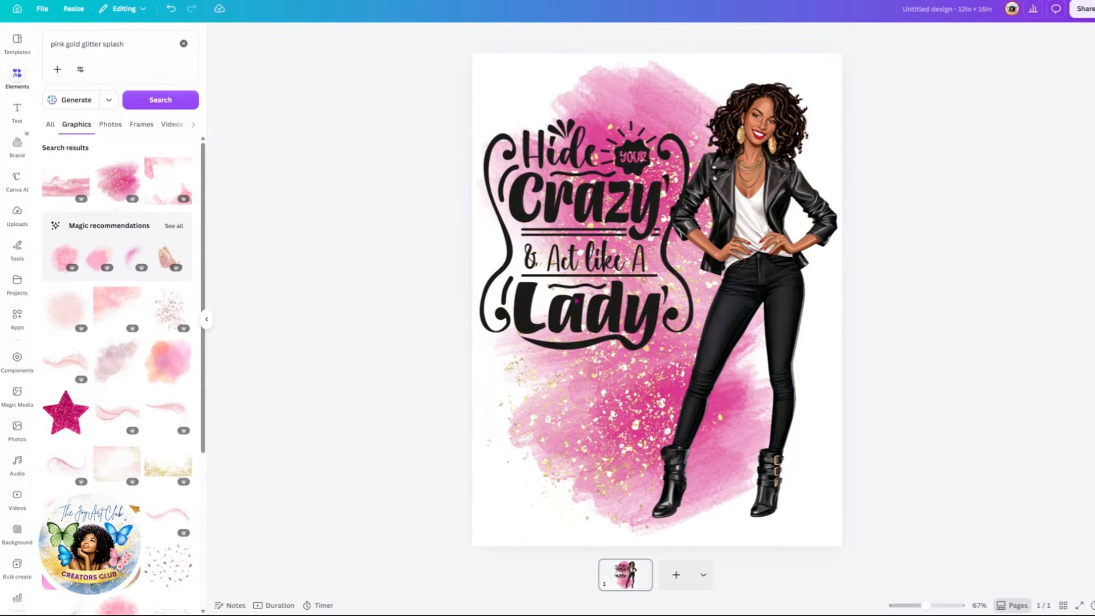
Step: Nudge the quote graphic and the fashion illustration slightly into their final positions
left_click_drag(575, 301, 579, 305)
left_click_drag(723, 278, 747, 279)
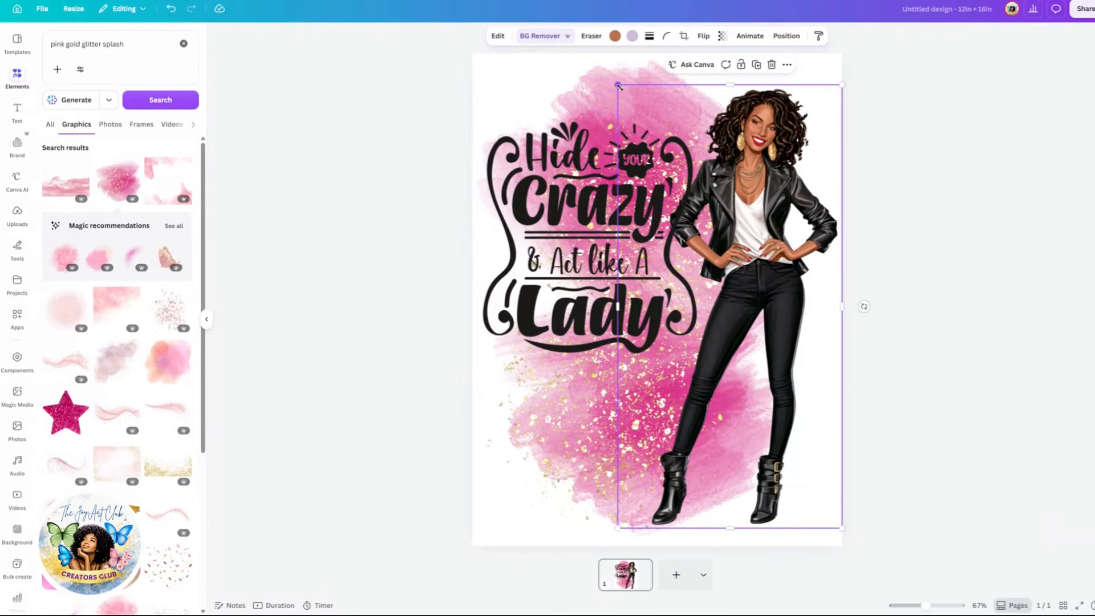
Step: Nudge the fashion illustration slightly upward on the page
left_click_drag(600, 72, 590, 51)
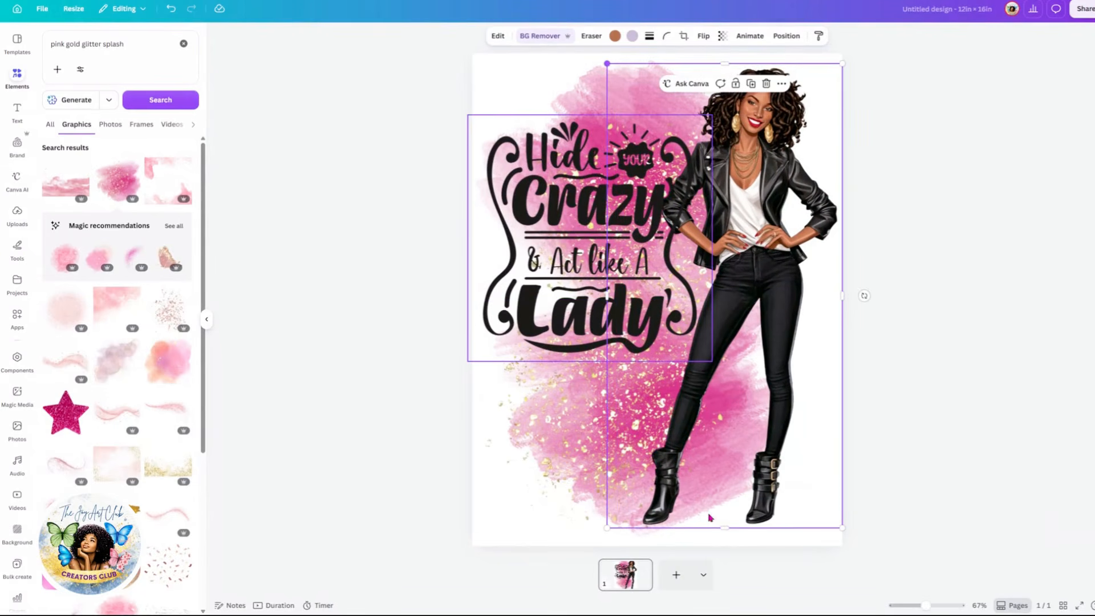
left_click_drag(606, 532, 602, 523)
Step: Duplicate the rotated pink glitter splash and offset the copy slightly
left_click(538, 417)
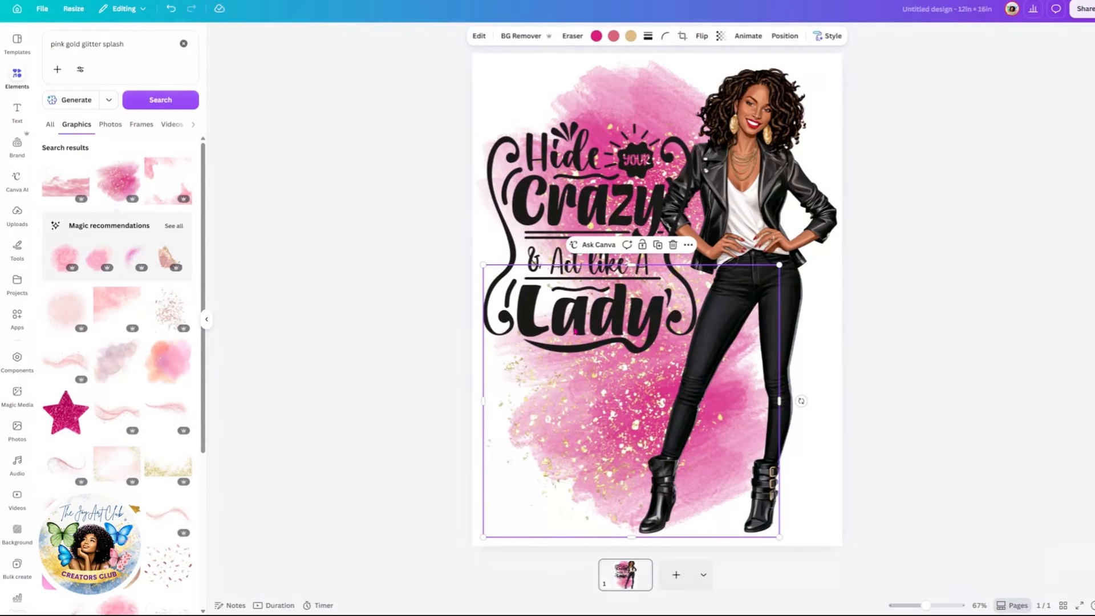
left_click(590, 94)
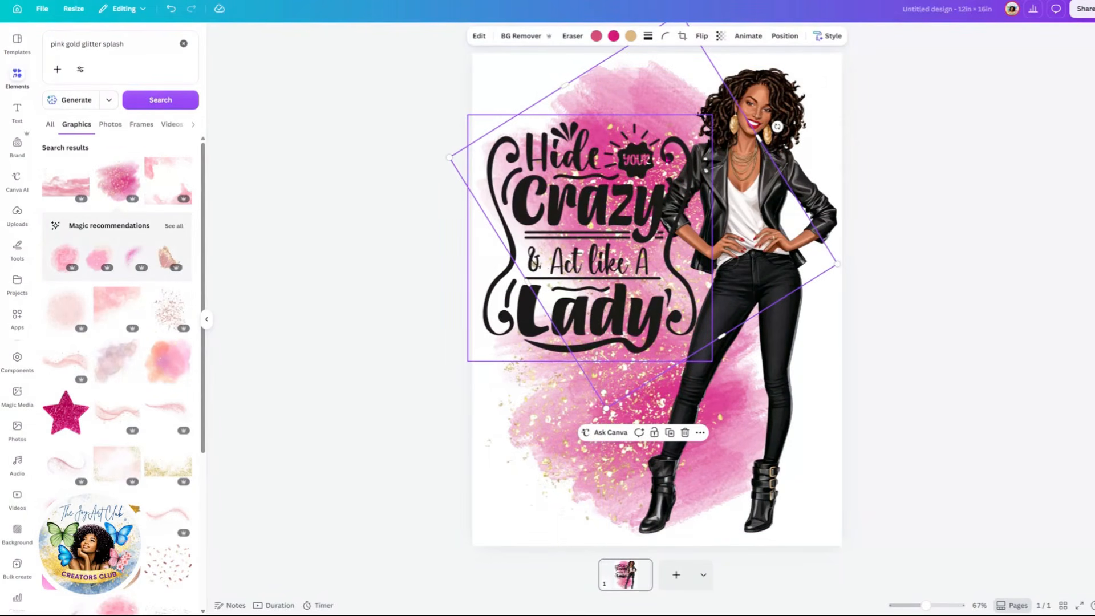
left_click(669, 433)
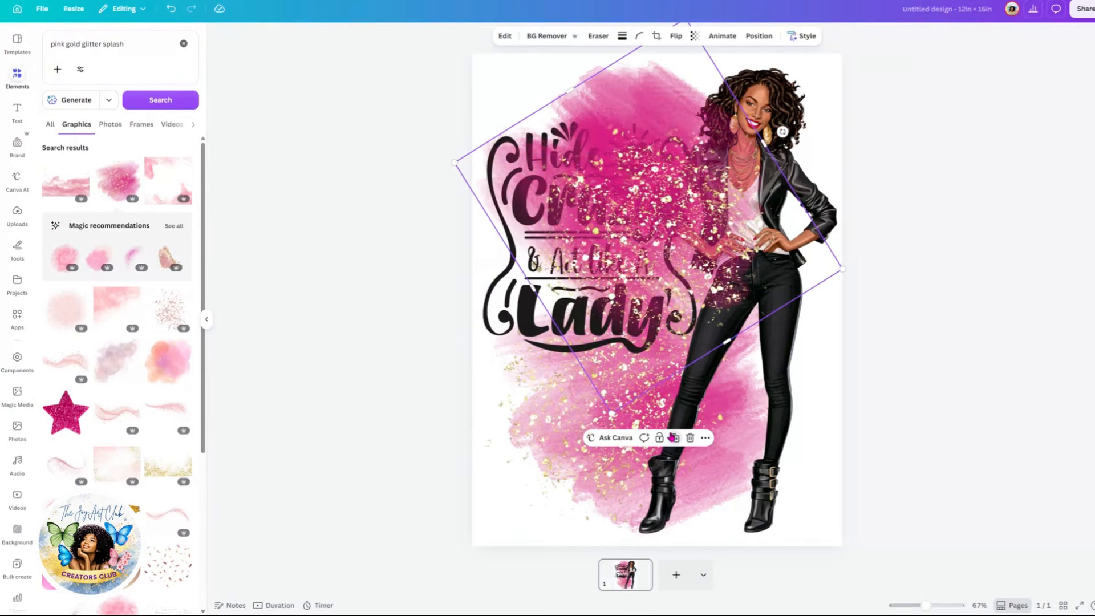
left_click_drag(662, 213, 658, 206)
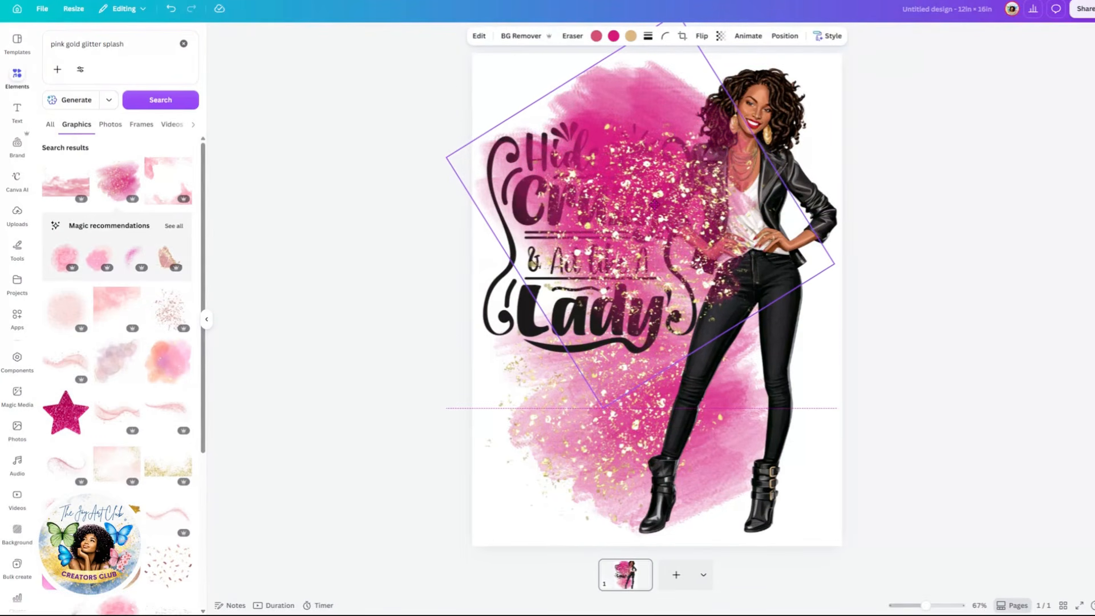
Step: Duplicate the lower pink splash and offset the copy slightly upward
left_click(573, 457)
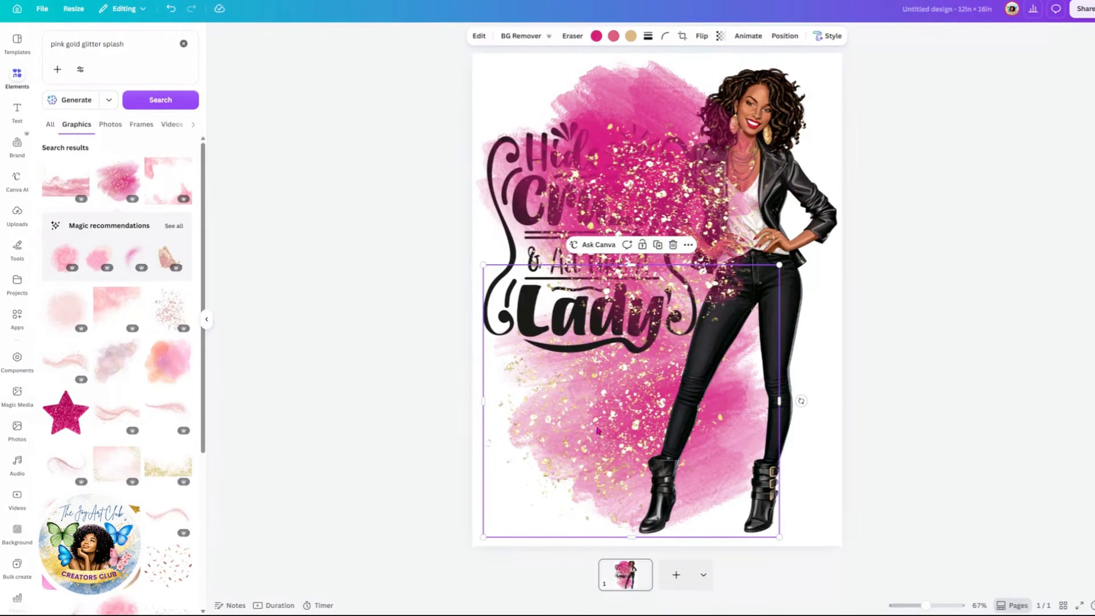
left_click(657, 245)
left_click_drag(631, 433, 626, 423)
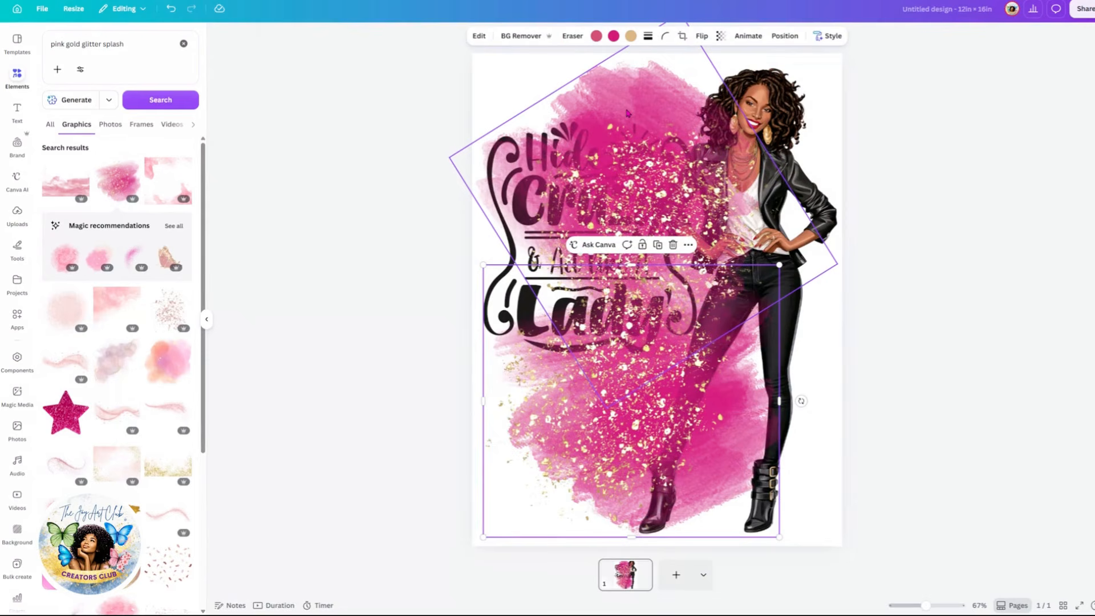
Step: Move the quote graphic to the top of the layer stack
left_click(784, 37)
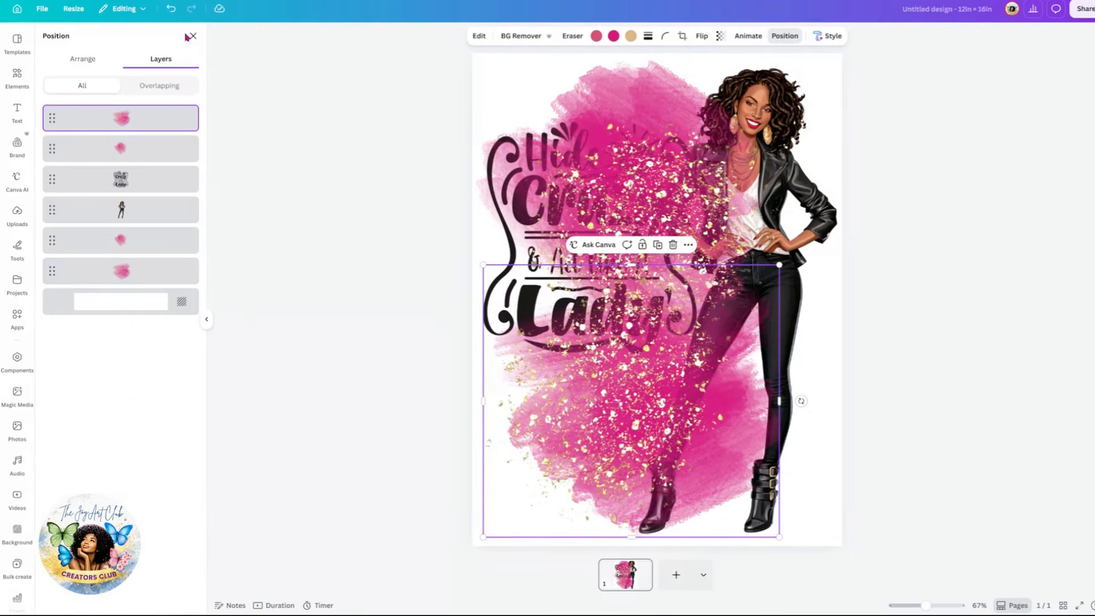
left_click(111, 182)
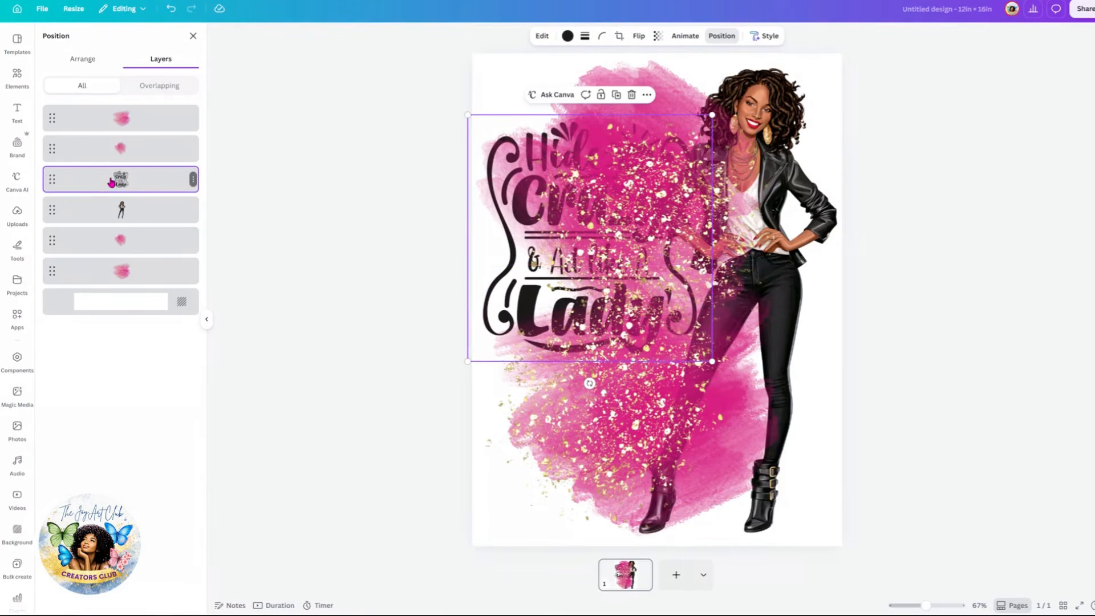
left_click_drag(111, 182, 110, 106)
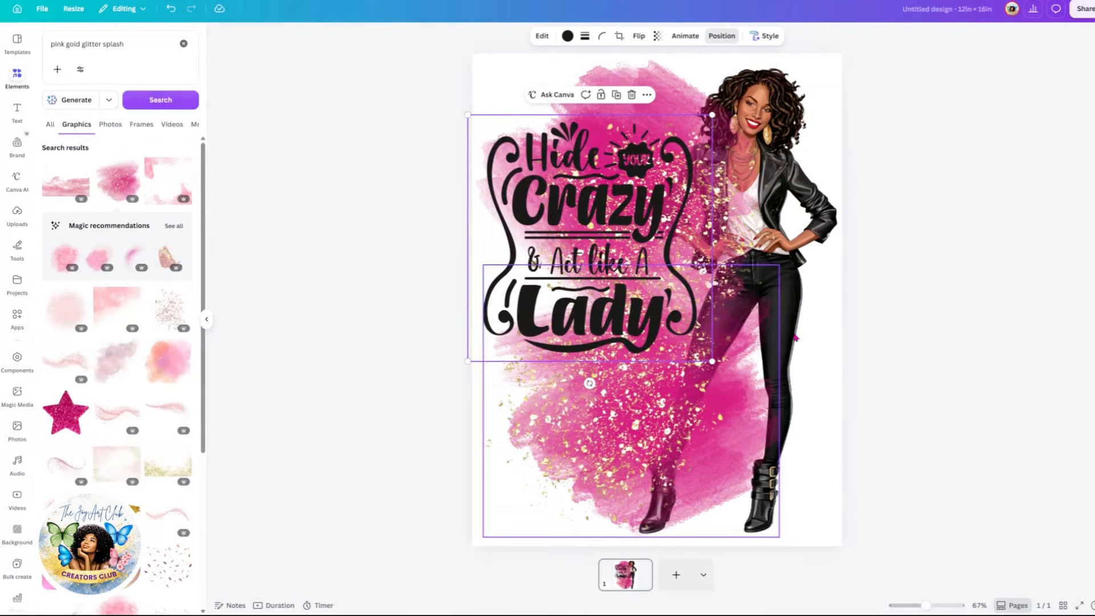
Step: Reorder the layers so the fashion illustration sits directly below the quote graphic
left_click(720, 35)
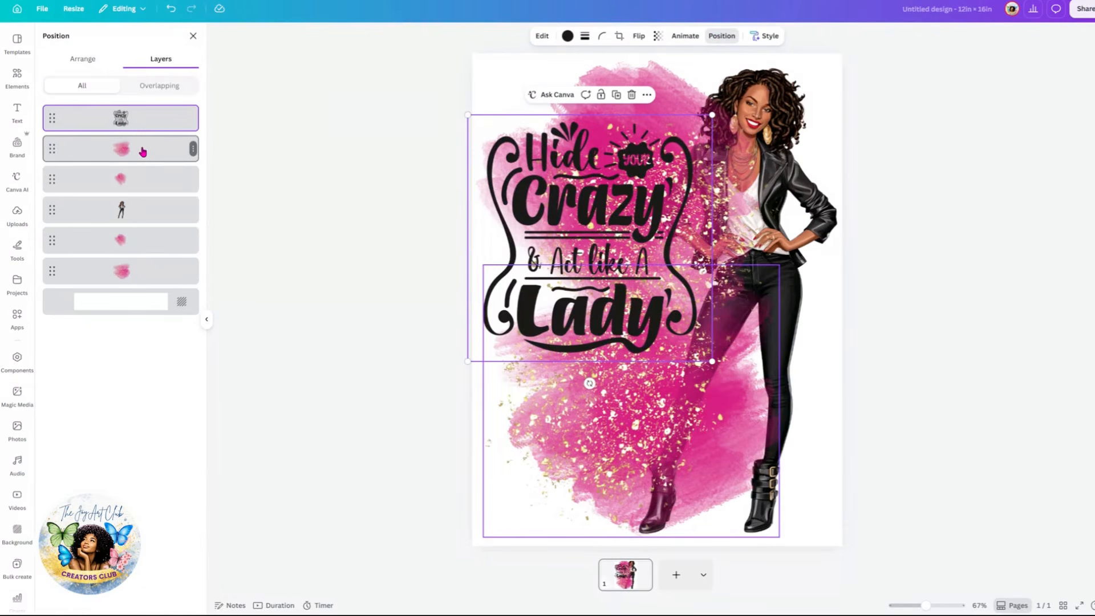
left_click_drag(143, 151, 141, 188)
left_click_drag(139, 149, 141, 198)
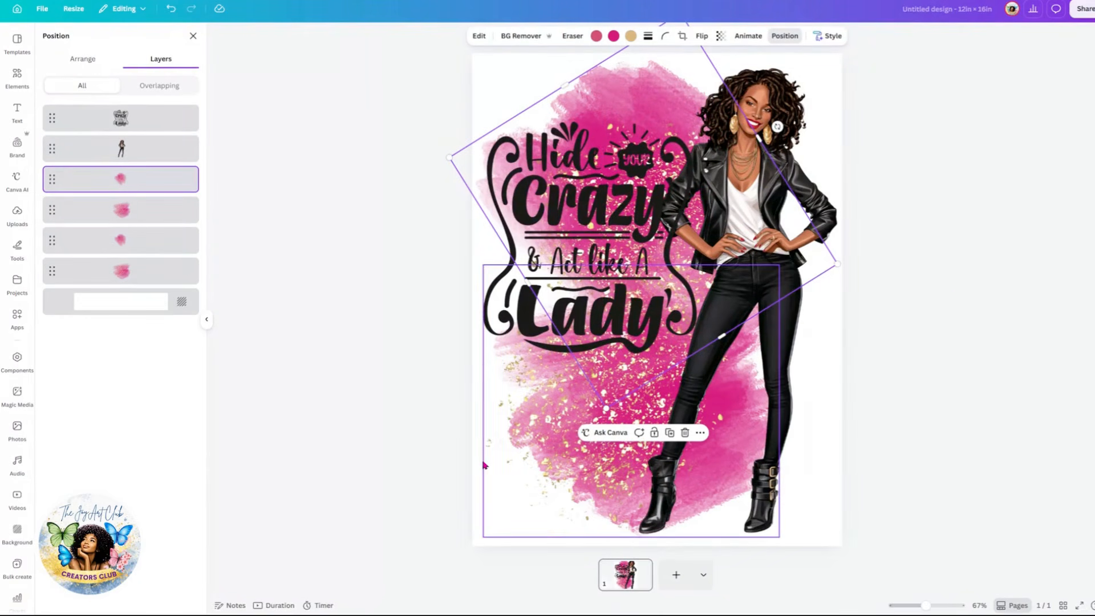
Step: Rotate and move a glitter splash toward the upper left behind the quote, then duplicate it and shift the copy right
left_click_drag(516, 464, 550, 464)
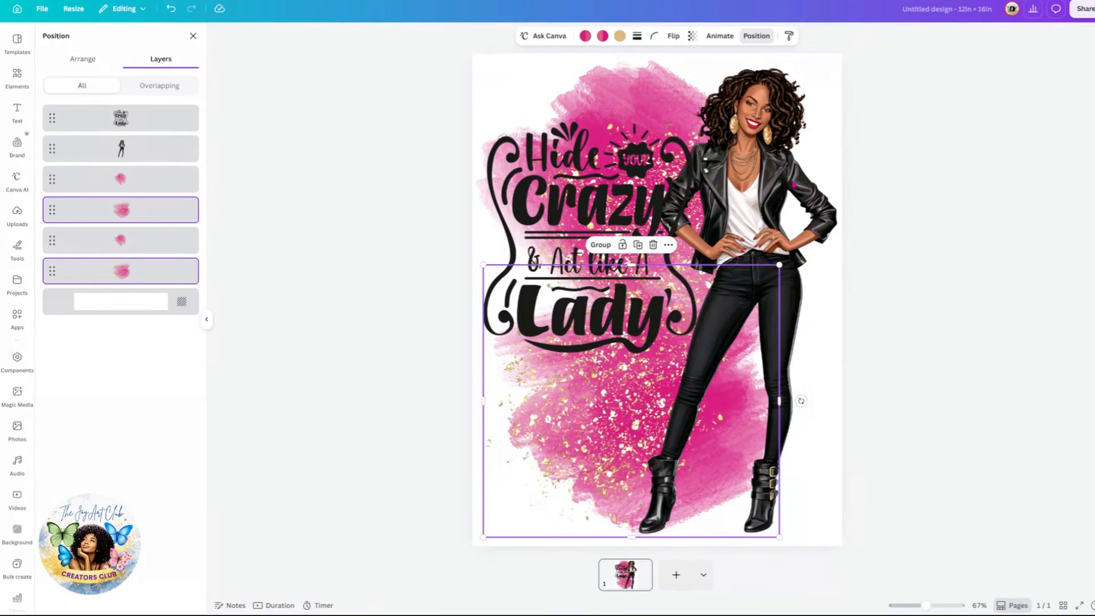
left_click(793, 185)
left_click(573, 82)
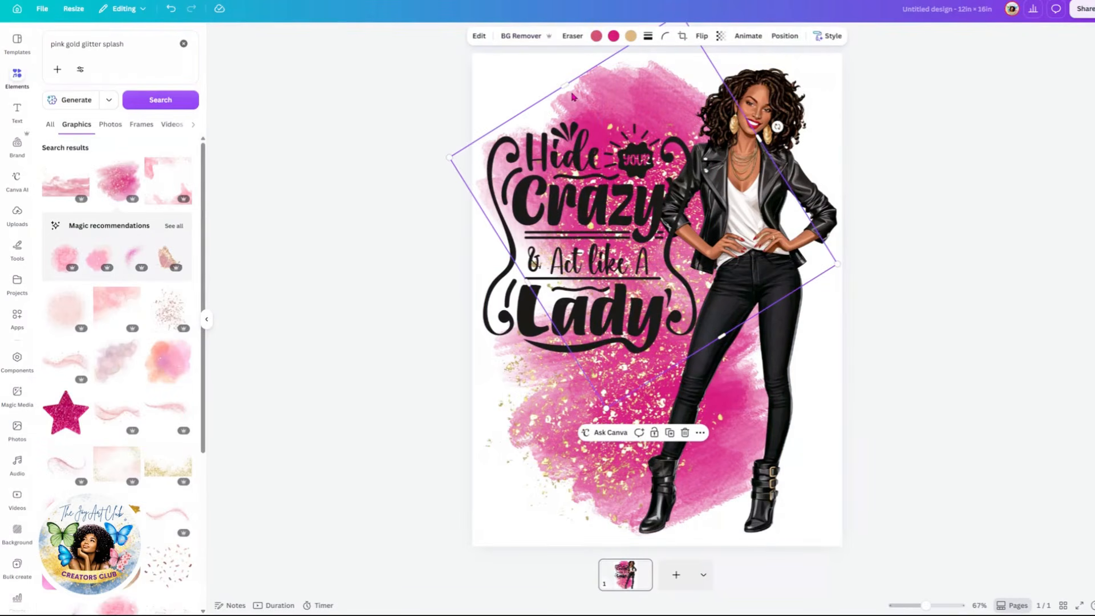
left_click_drag(721, 336, 751, 286)
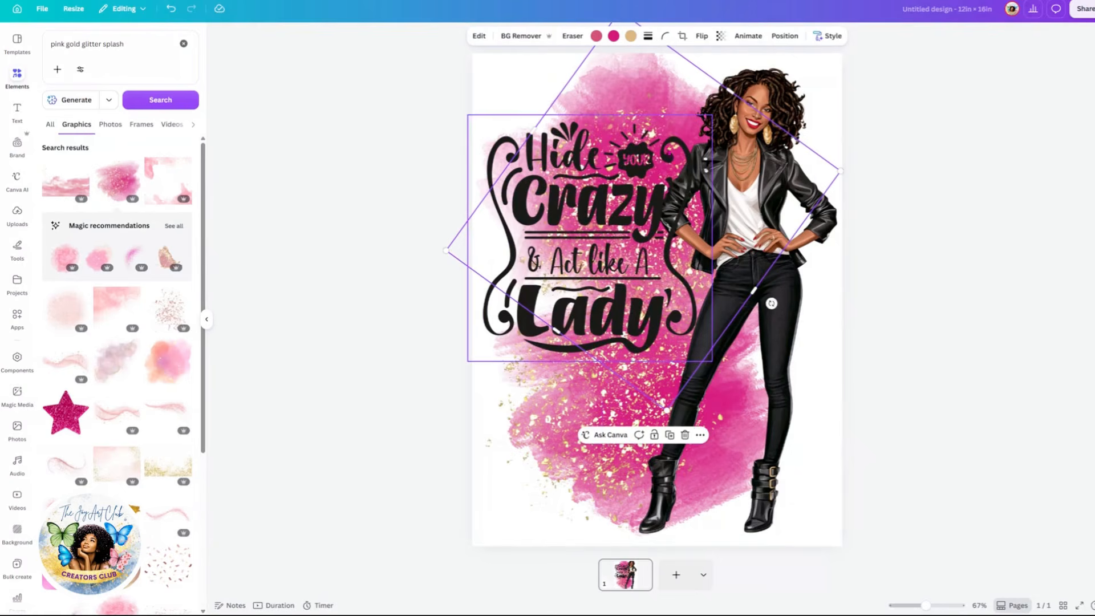
left_click_drag(599, 94, 589, 119)
left_click_drag(607, 53, 621, 177)
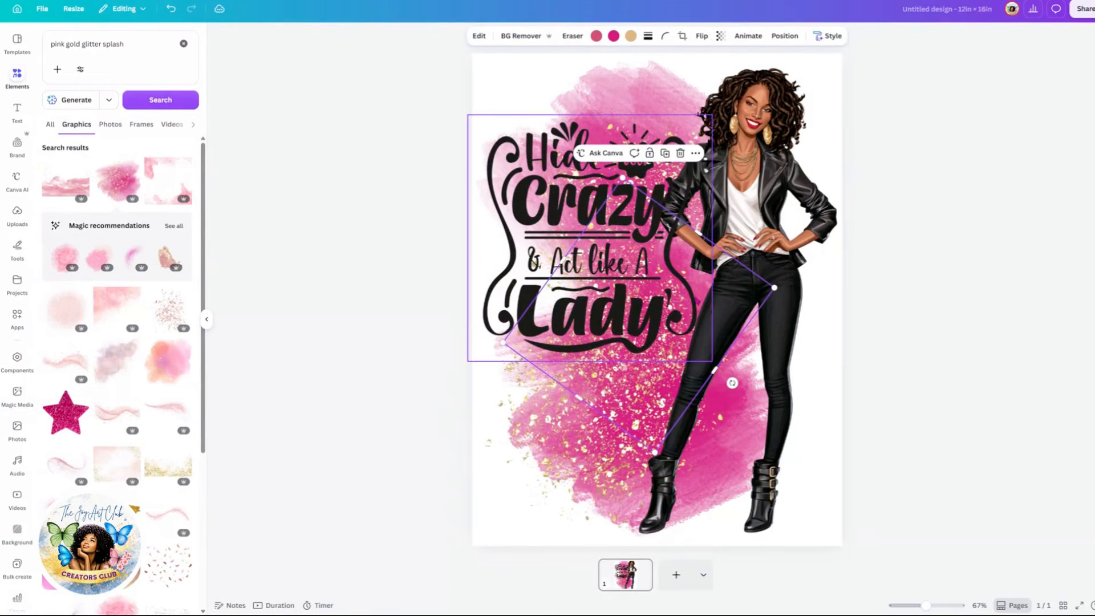
left_click_drag(754, 335, 717, 175)
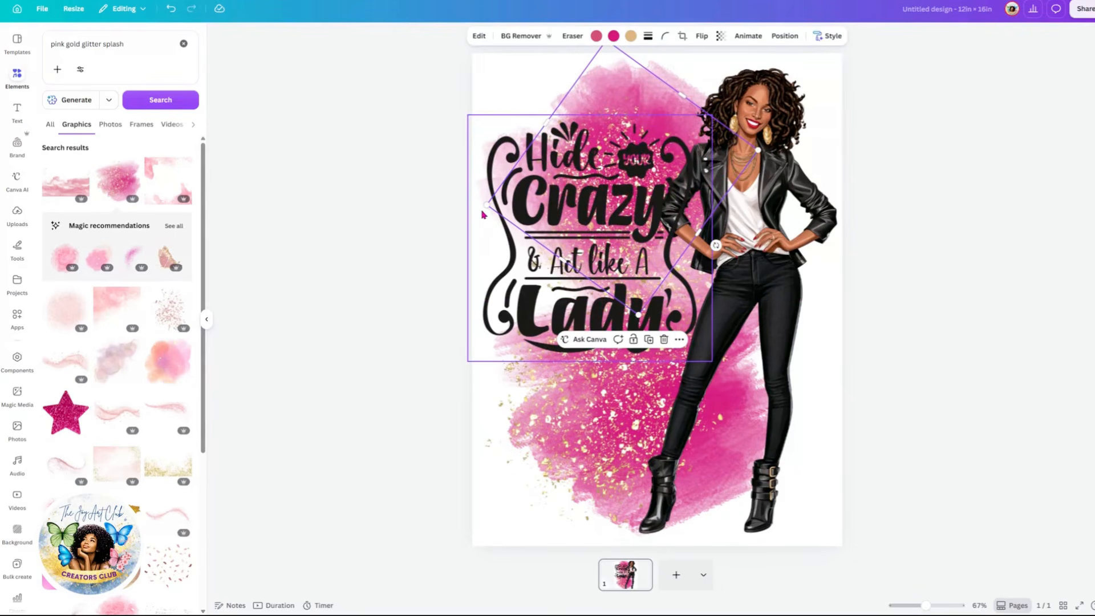
left_click_drag(486, 204, 568, 188)
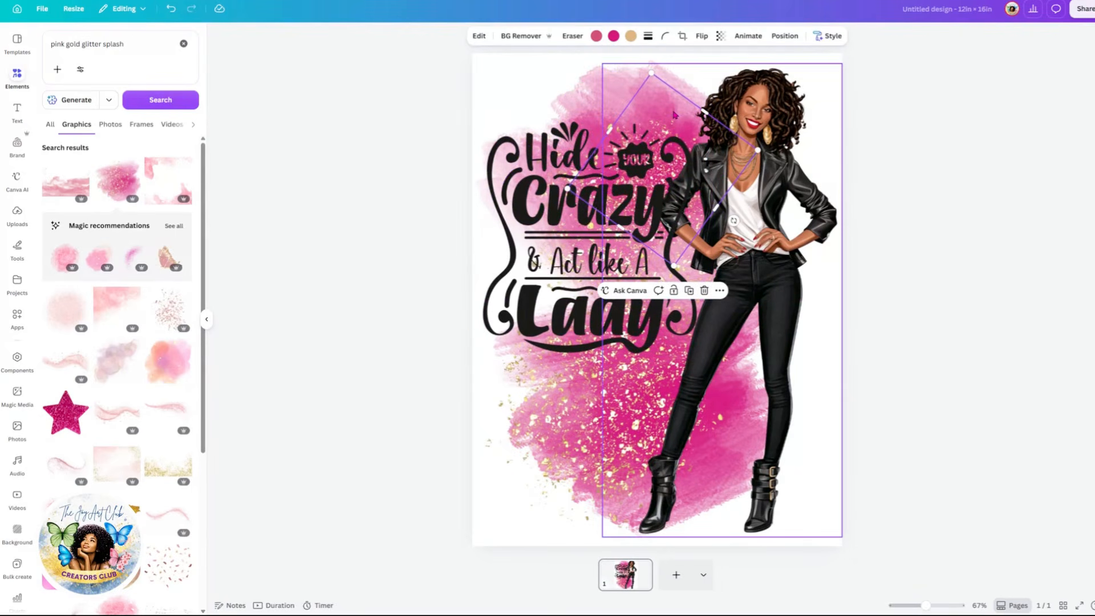
left_click_drag(661, 97, 579, 69)
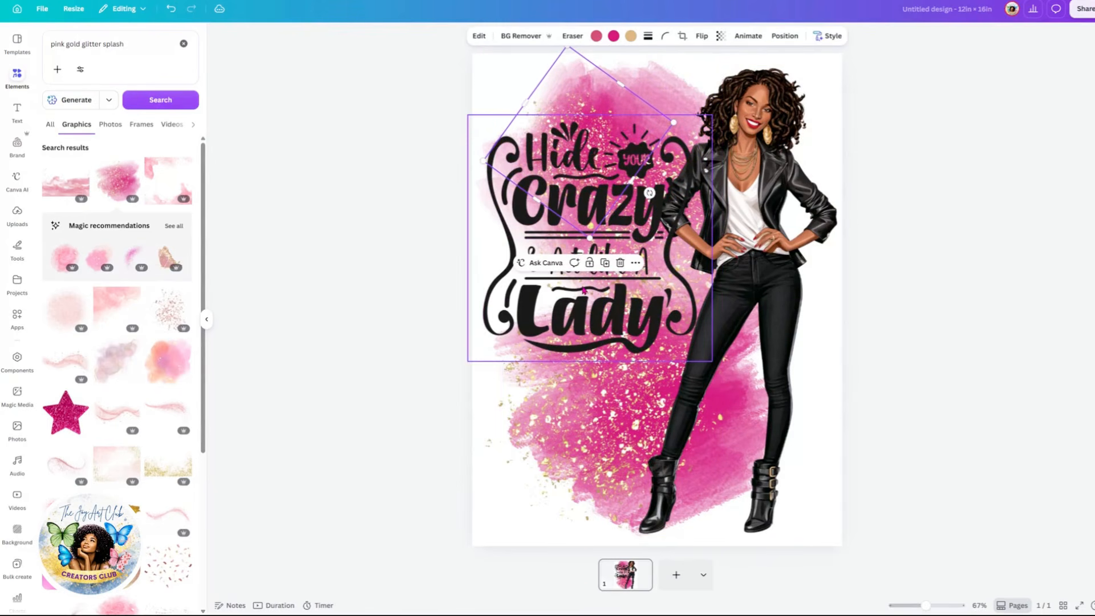
left_click(604, 262)
left_click_drag(602, 139, 665, 124)
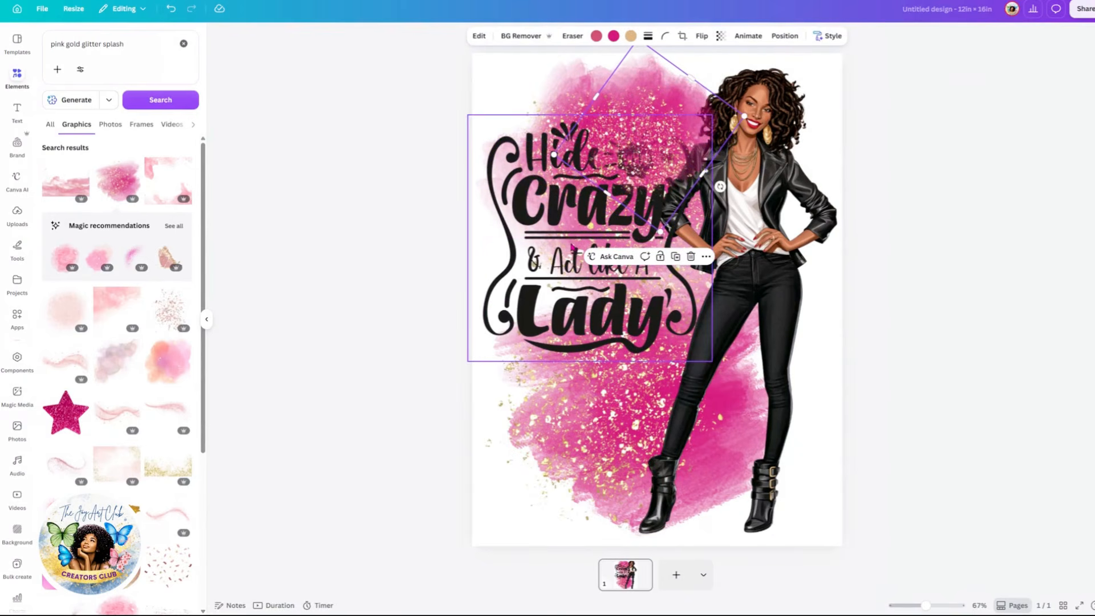
Step: Bring the quote graphic to the front and nudge it slightly
left_click(570, 246)
right_click(570, 246)
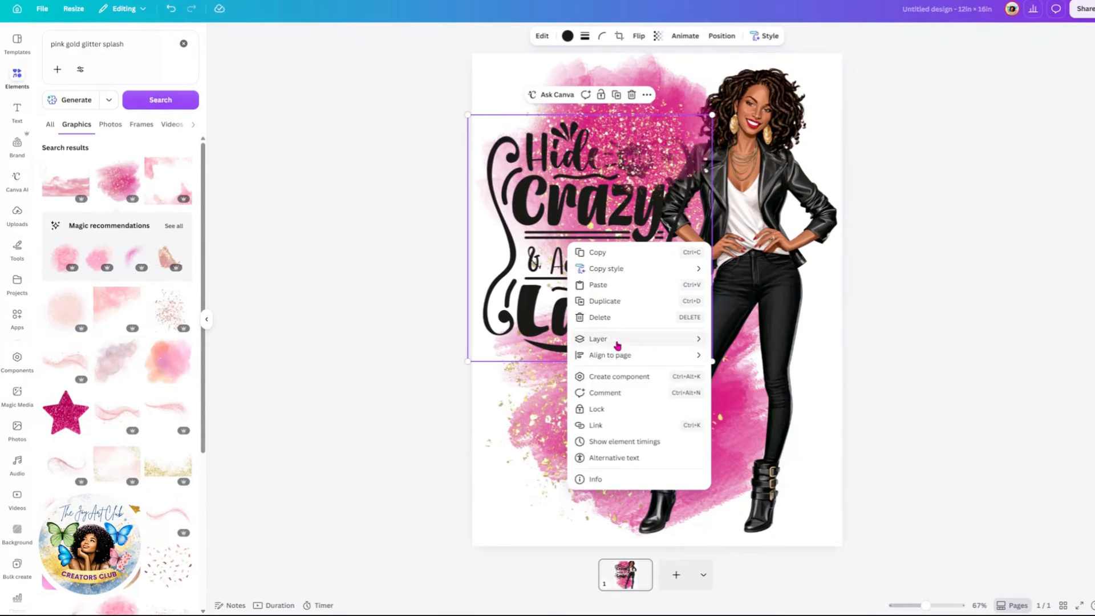
mouse_move(597, 339)
left_click(751, 341)
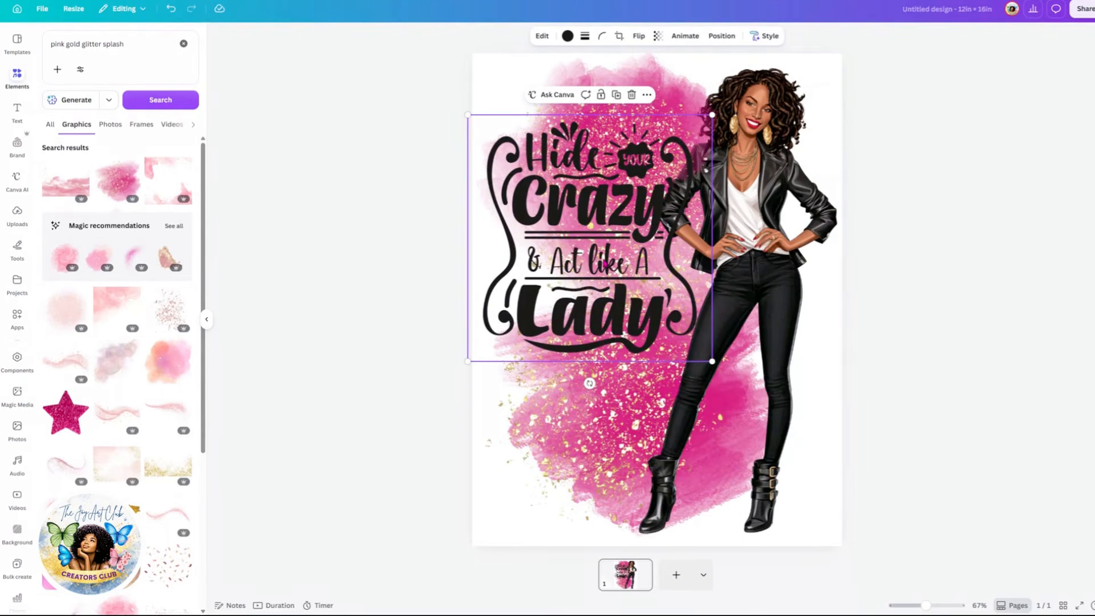
key("Escape")
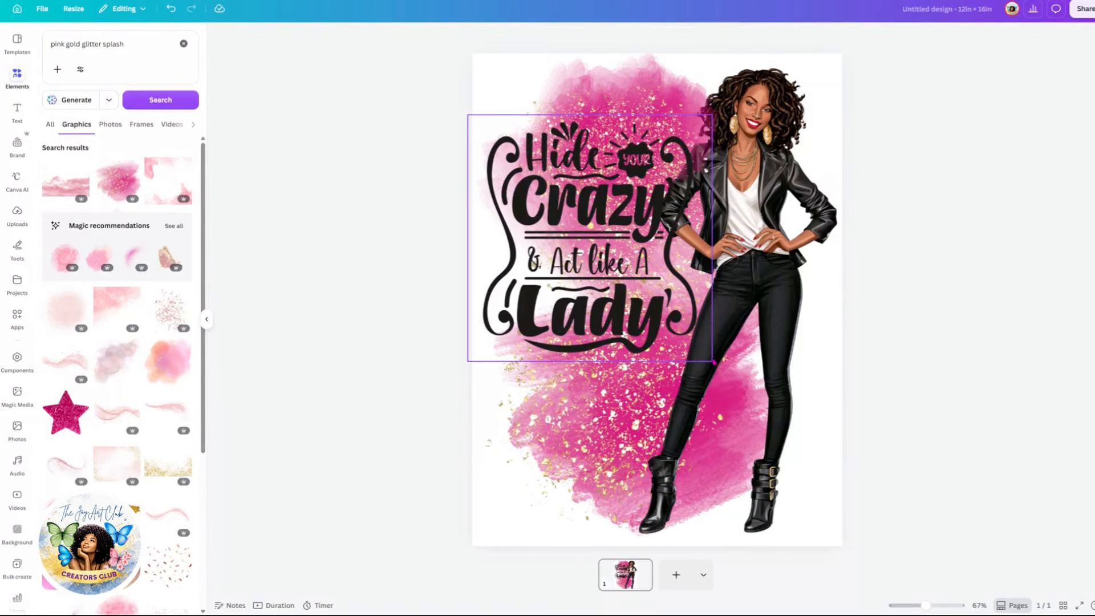
left_click(711, 360)
mouse_move(711, 361)
left_mouse_down()
mouse_move(703, 351)
mouse_move(712, 368)
left_mouse_up()
Step: Bring the fashion illustration to the front and nudge it slightly downward
left_click(770, 308)
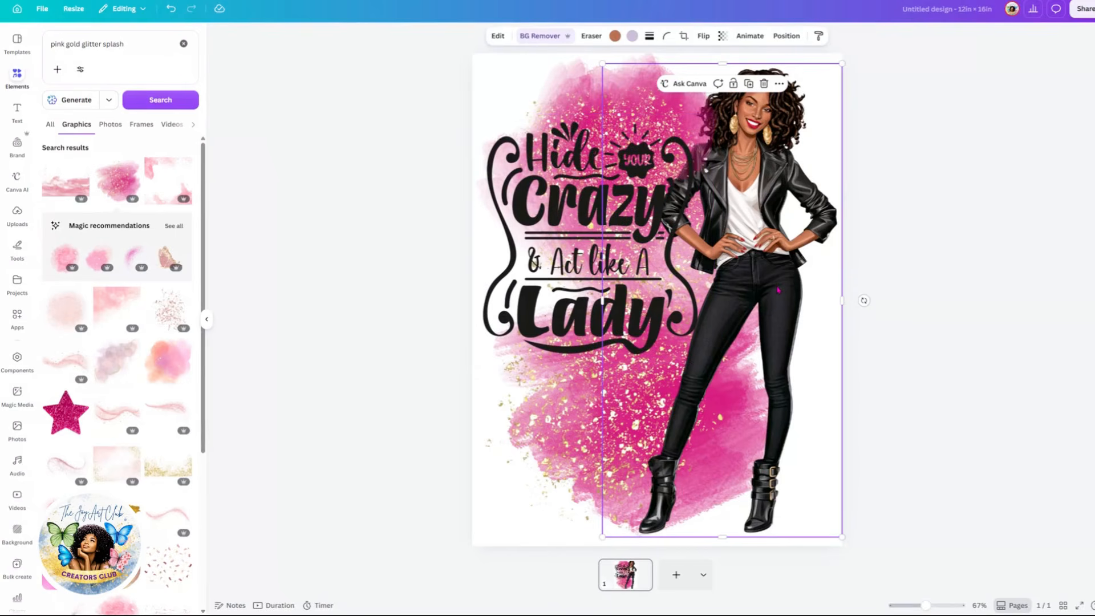
right_click(778, 289)
mouse_move(828, 388)
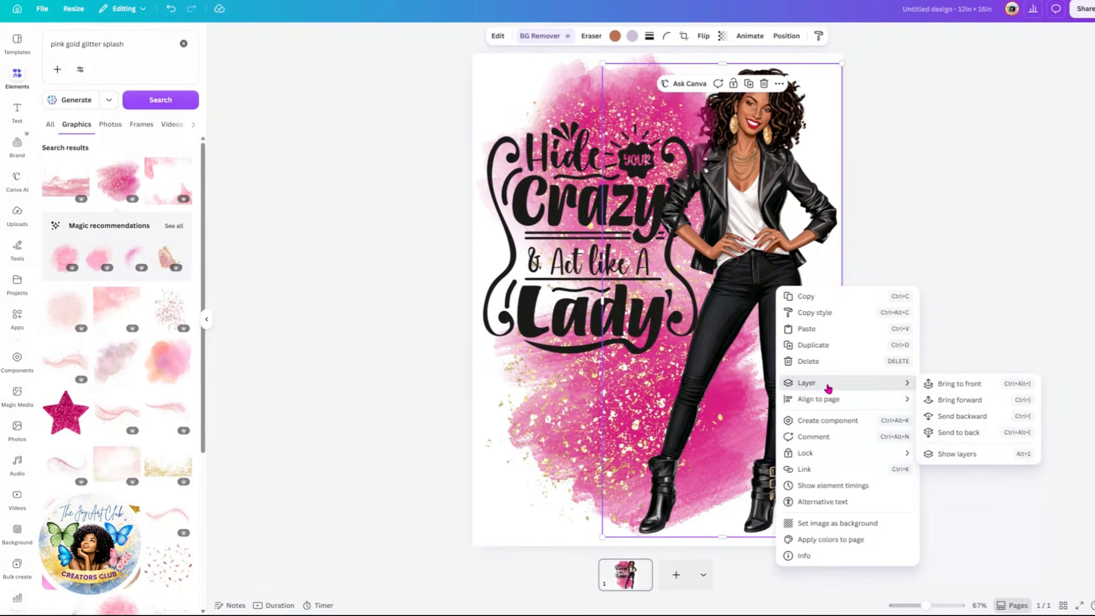
left_click(964, 384)
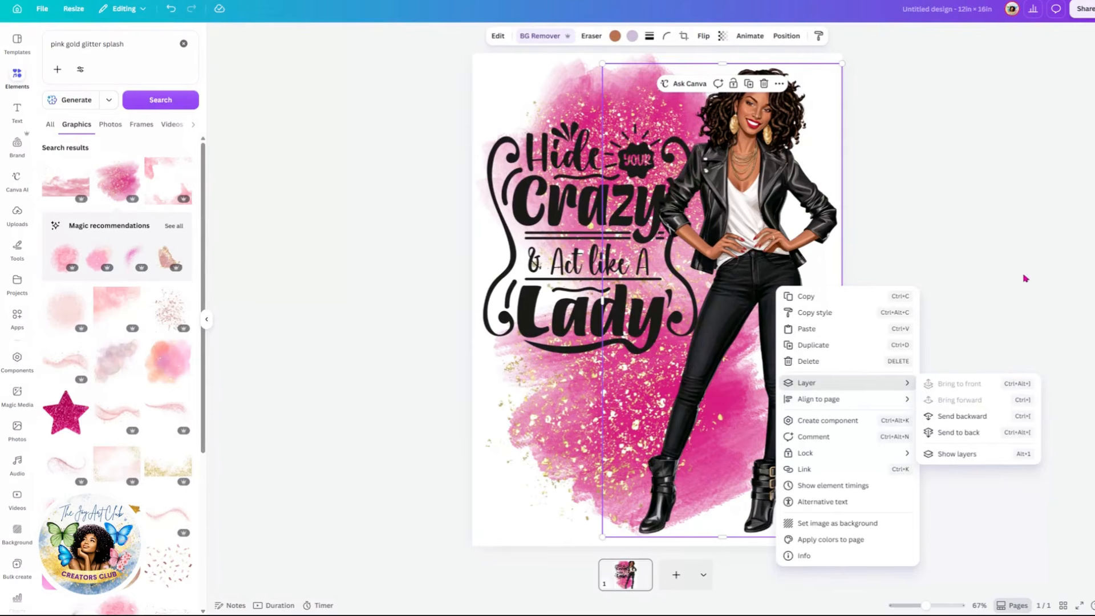
left_click(1023, 278)
left_click_drag(743, 272, 743, 277)
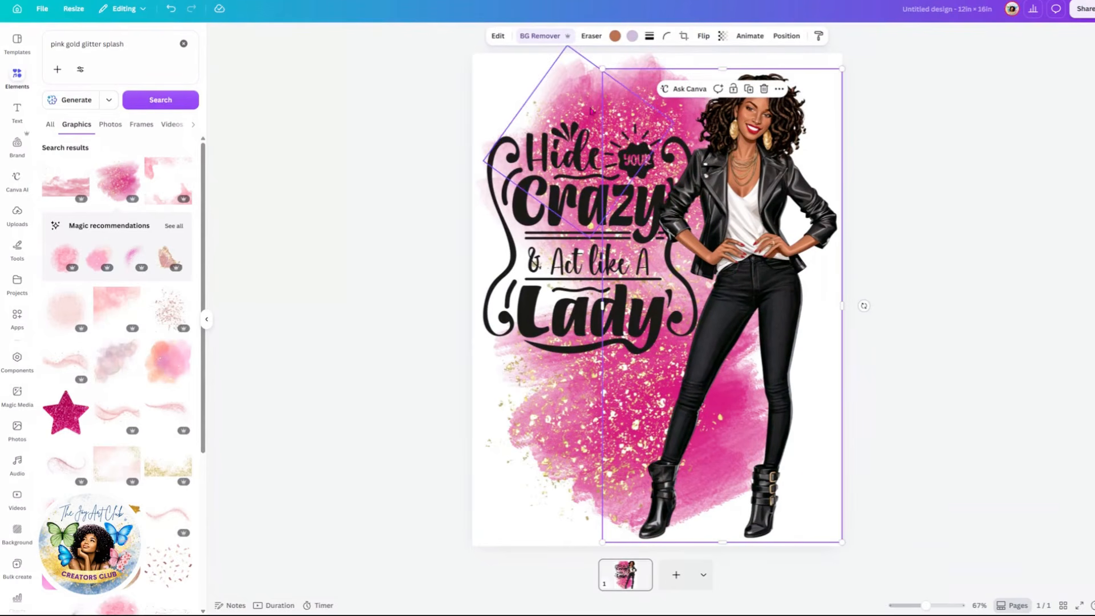
left_click(512, 249)
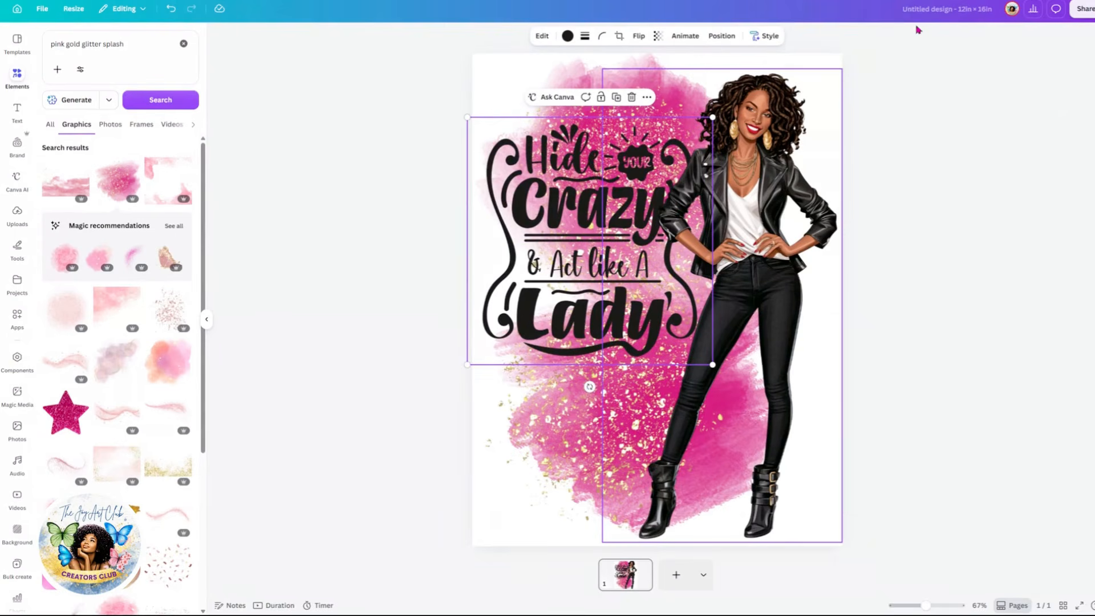
Step: Download the design as a PNG at size 2 with a transparent background
left_click(1085, 9)
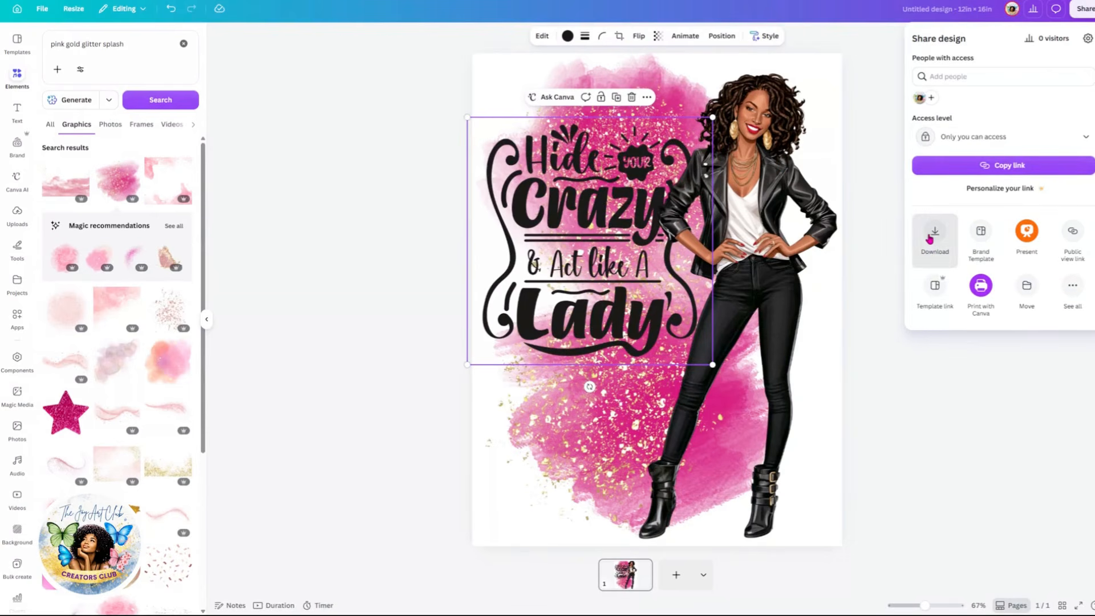
left_click(931, 235)
left_click(945, 82)
left_click(936, 106)
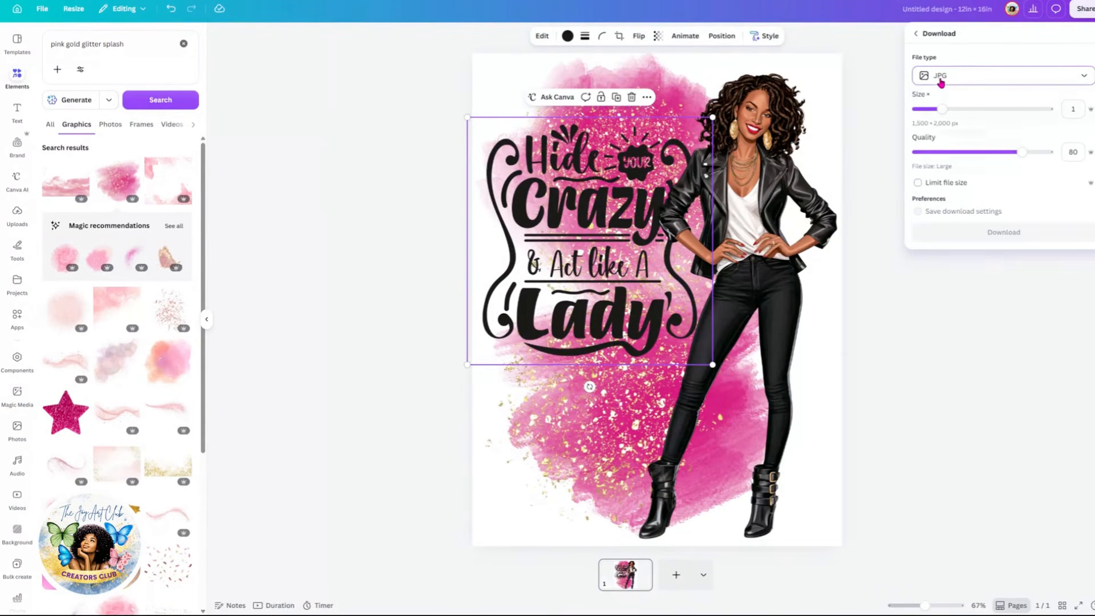
left_click(941, 79)
left_click(942, 135)
left_click_drag(936, 107, 994, 117)
left_click(917, 170)
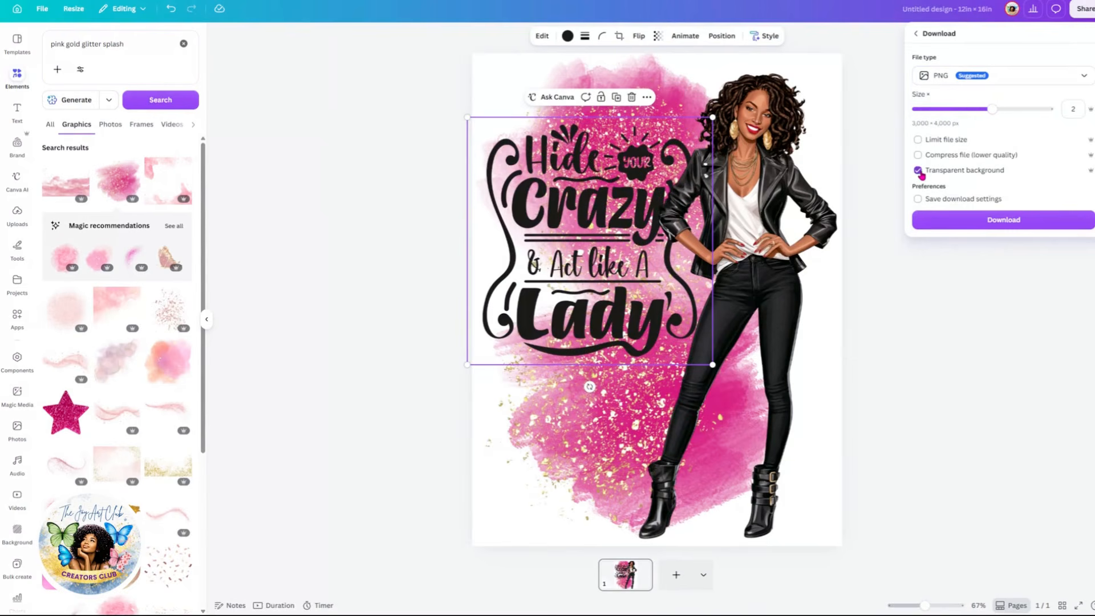
left_click(1010, 223)
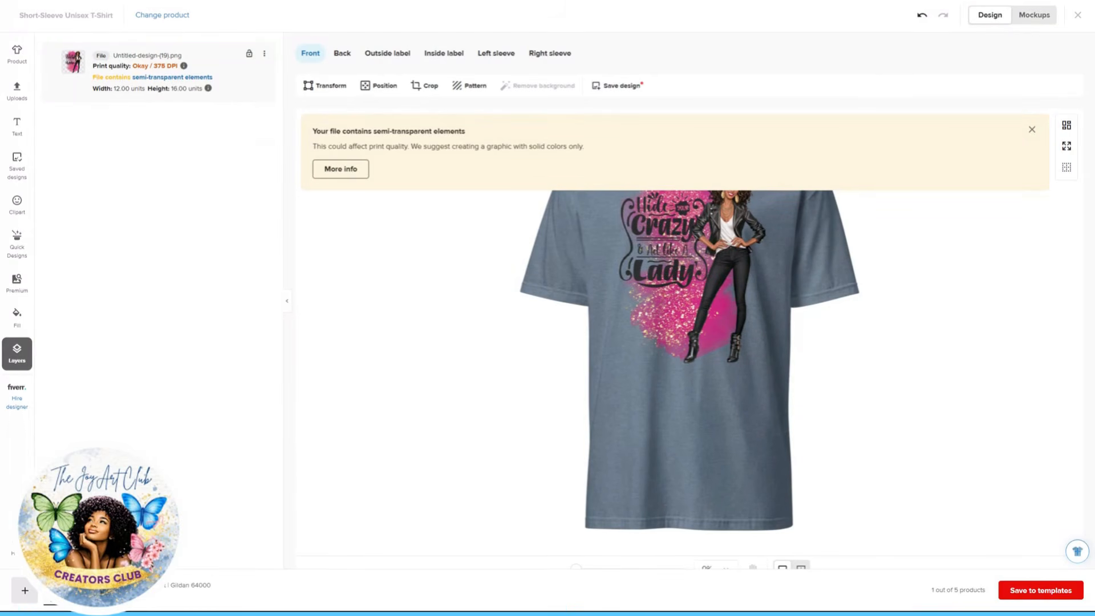
Step: In the Printful t-shirt editor, reposition the uploaded design on the shirt front and dismiss the notice
left_click(682, 270)
left_click_drag(682, 257, 677, 310)
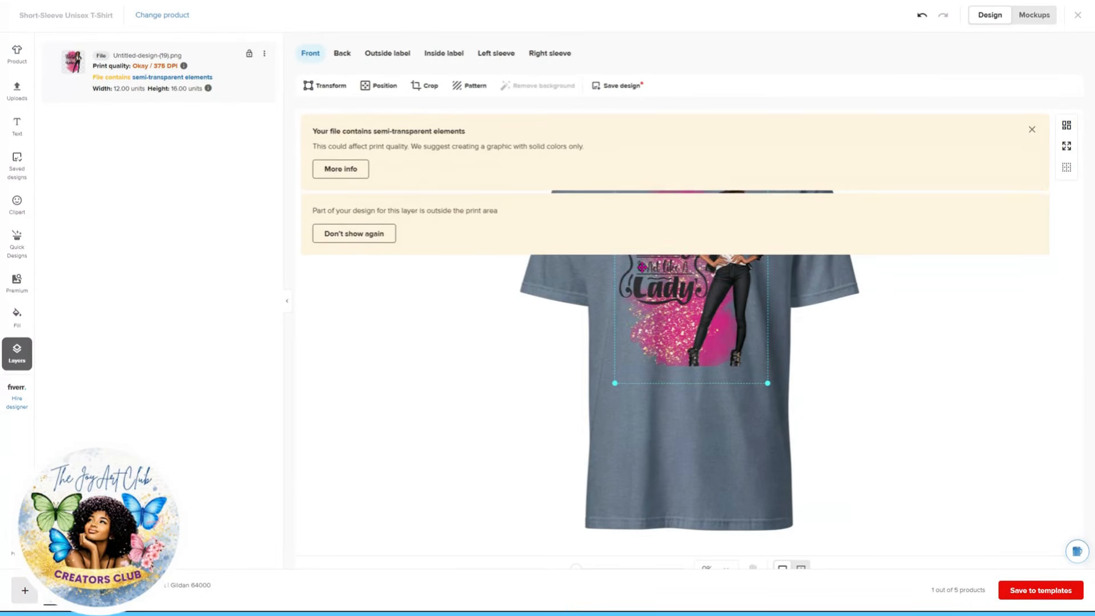
left_click_drag(693, 315, 698, 301)
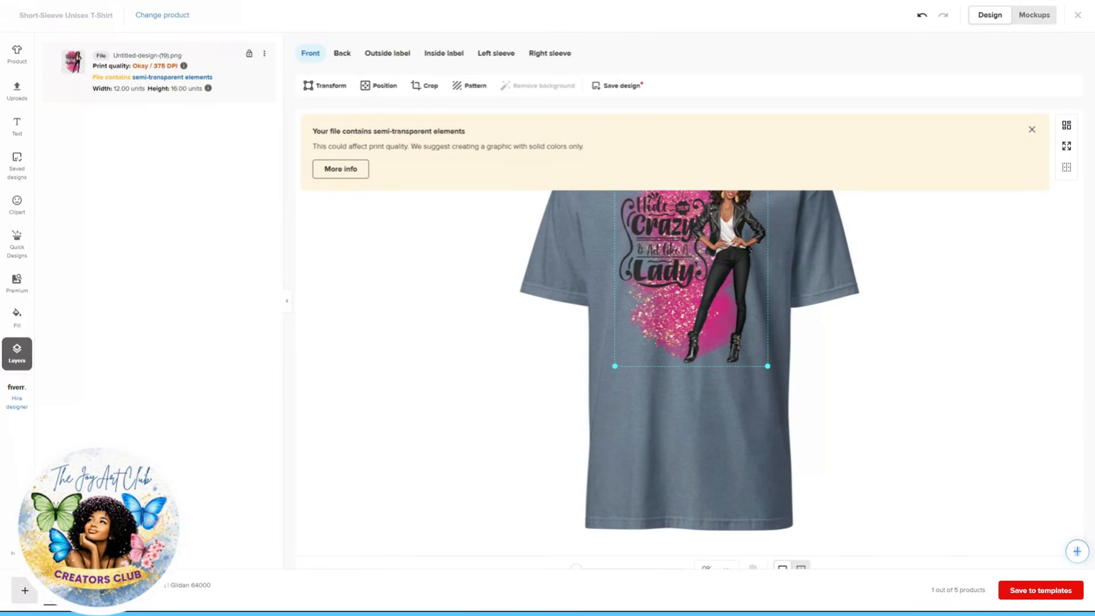
left_click(1032, 131)
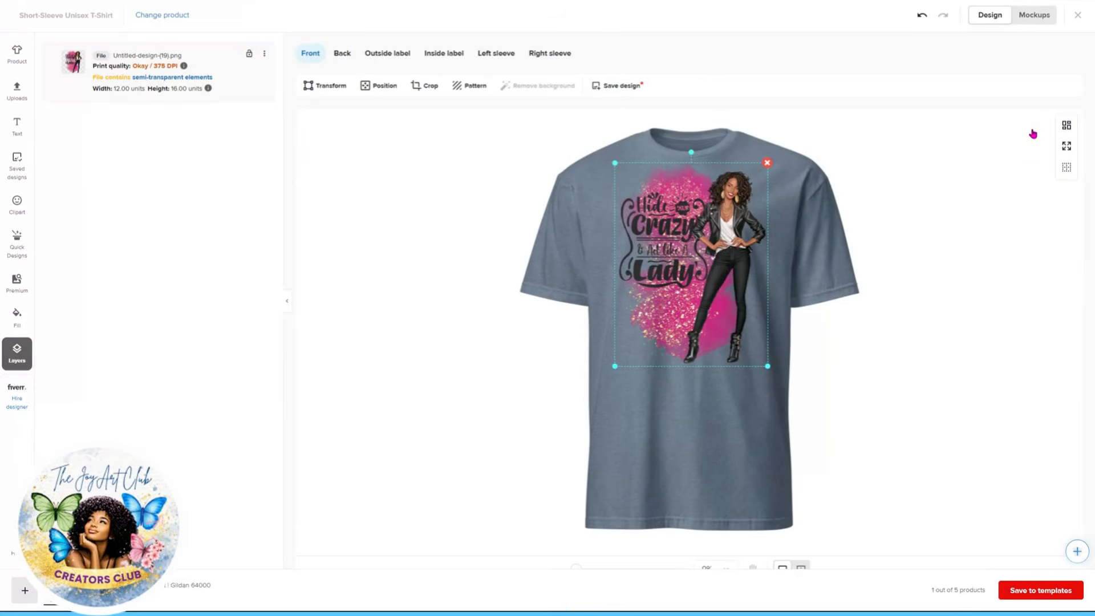
Step: Open the t-shirt mockups and view the front mockup on the model-free shirt
left_click(1039, 18)
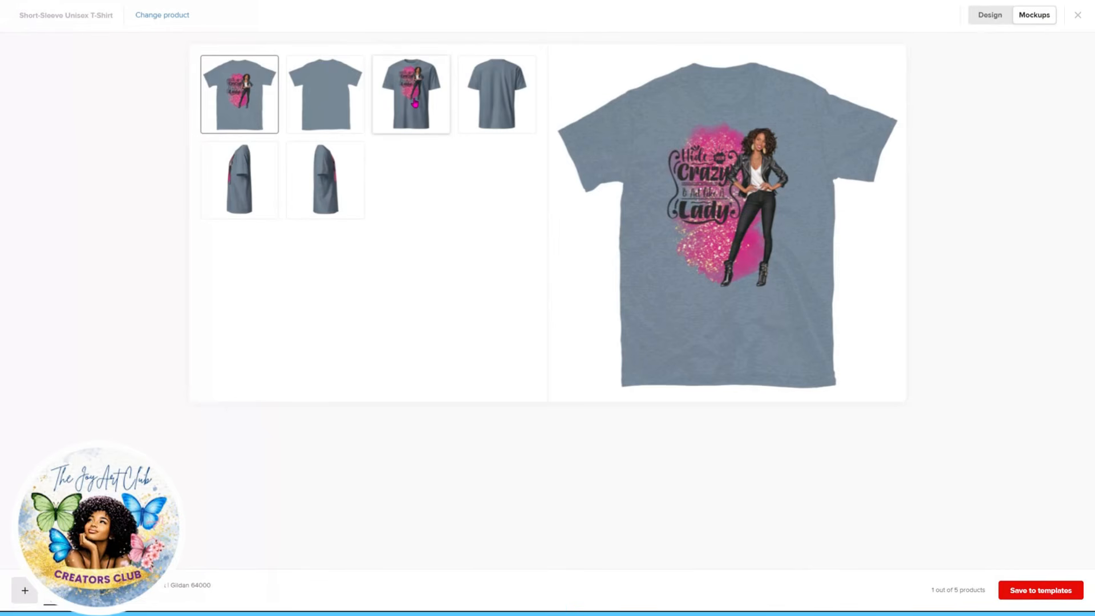
left_click(415, 104)
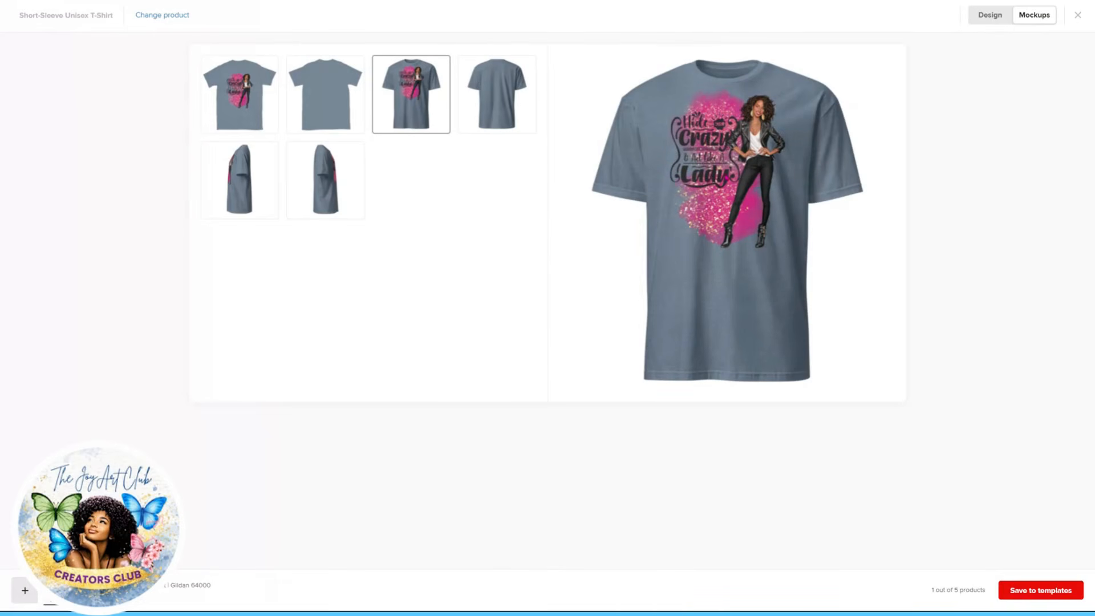